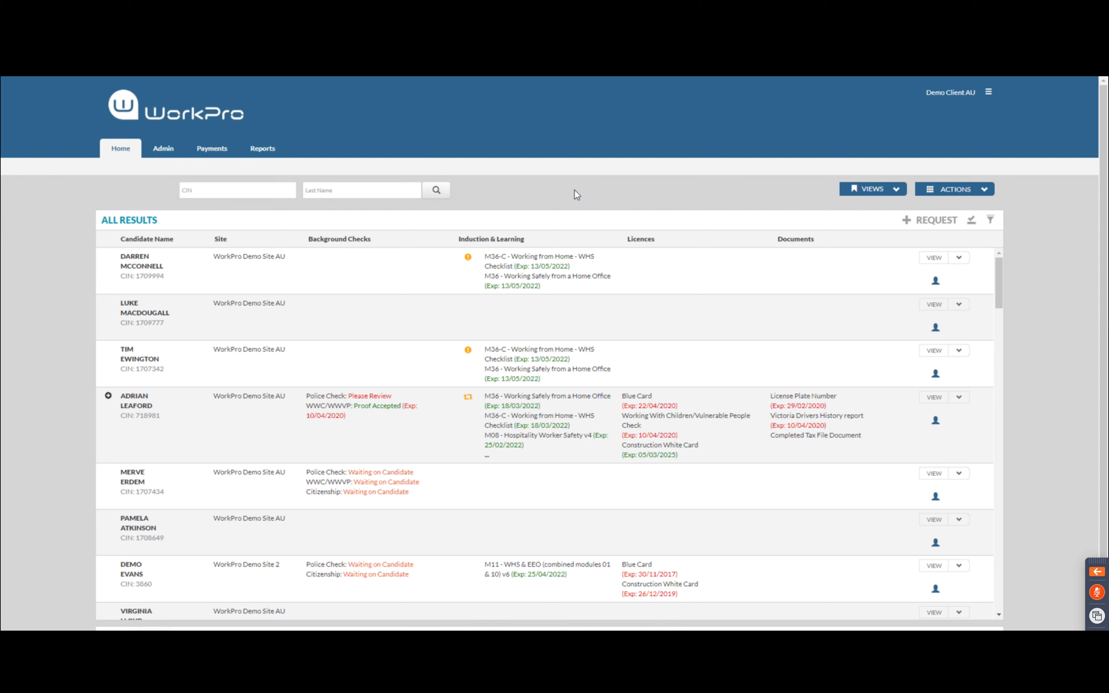
# Start a new request addressed to a new candidate
pyautogui.click(930, 221)
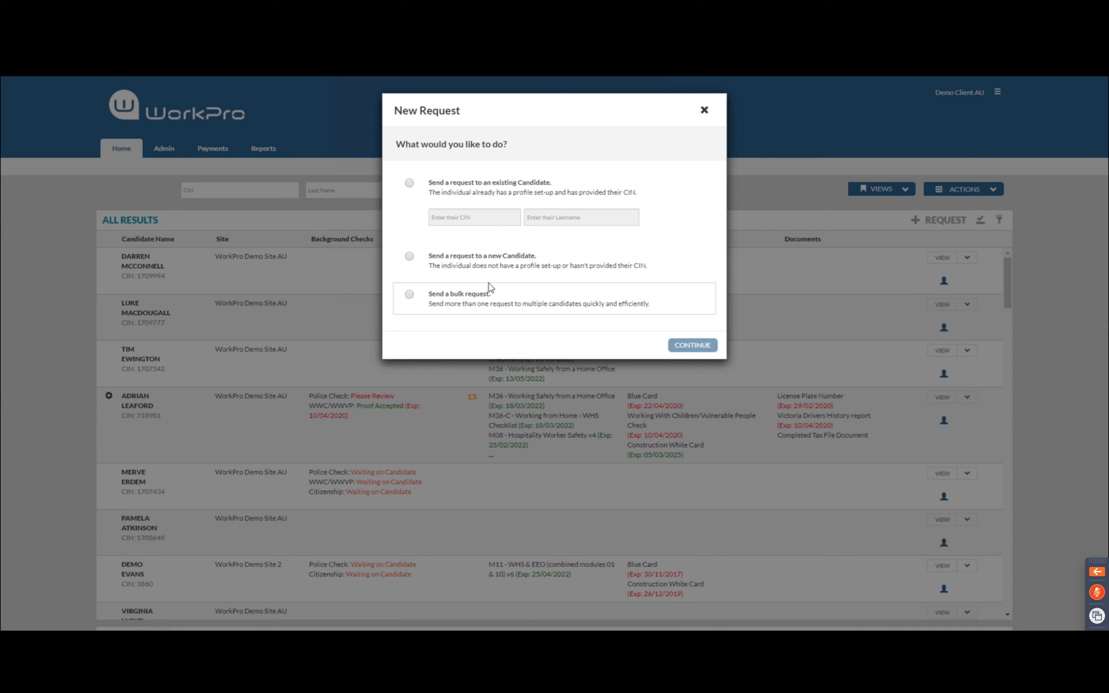
pyautogui.click(498, 261)
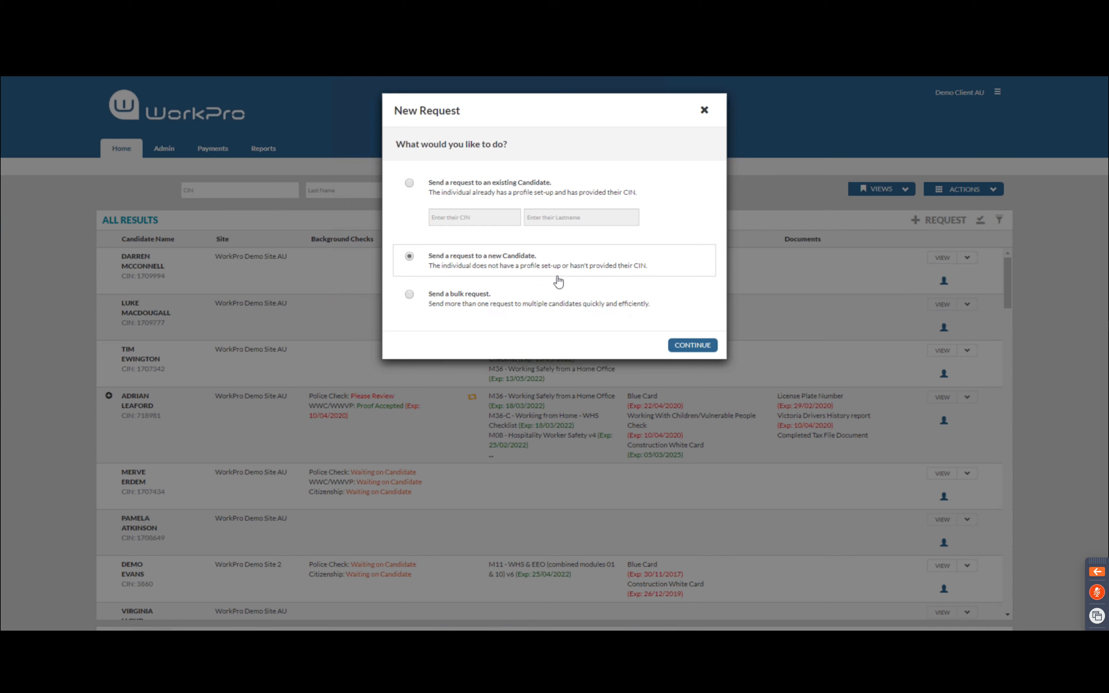
pyautogui.click(698, 345)
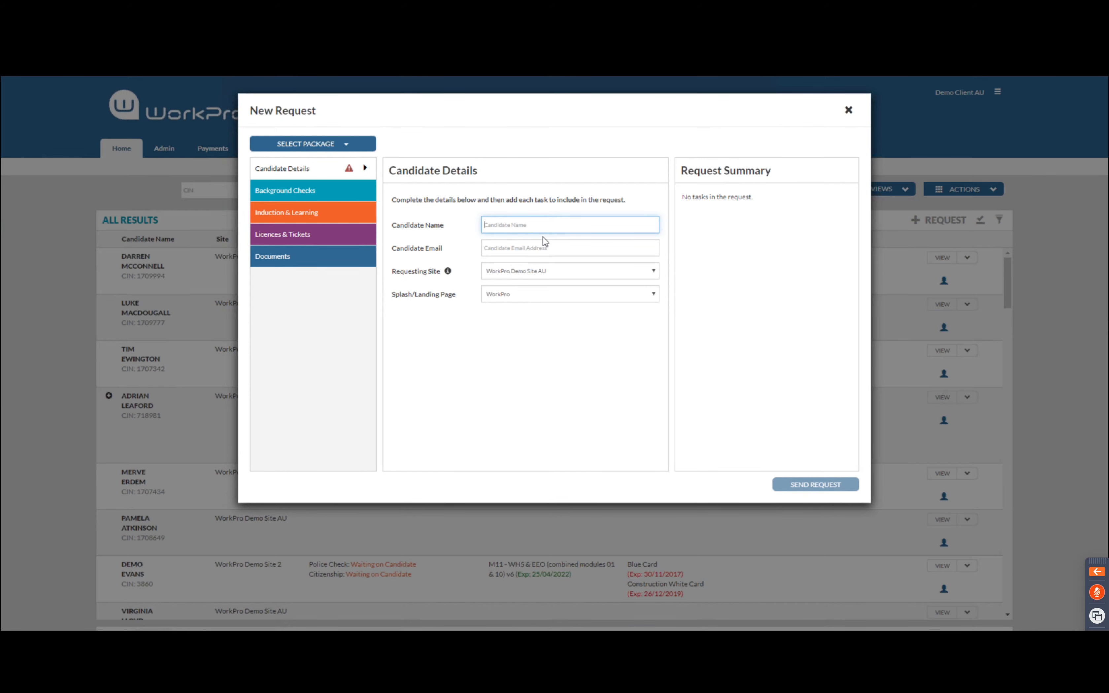
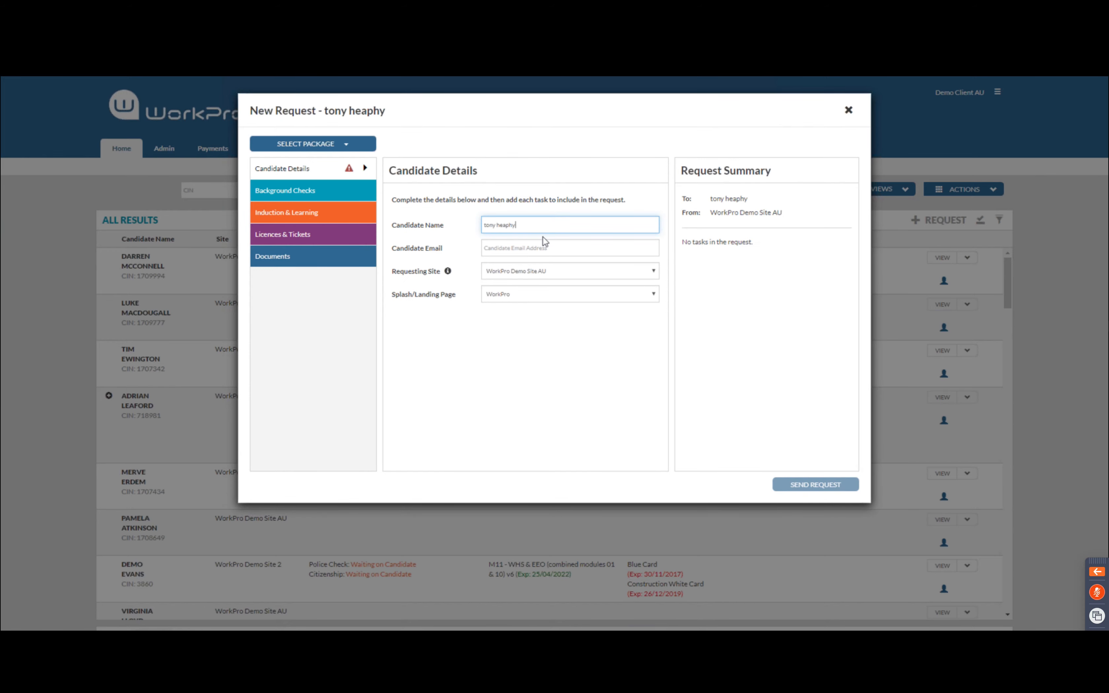
# Enter the candidate's full name and e-mail address, then open Background Checks
pyautogui.click(531, 242)
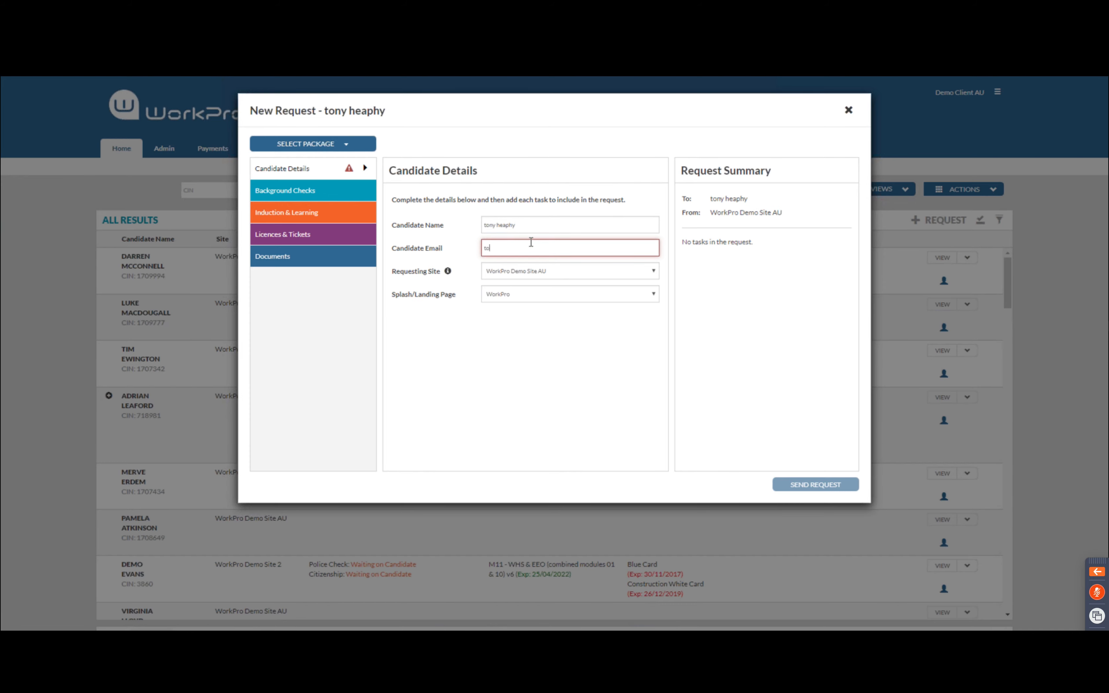
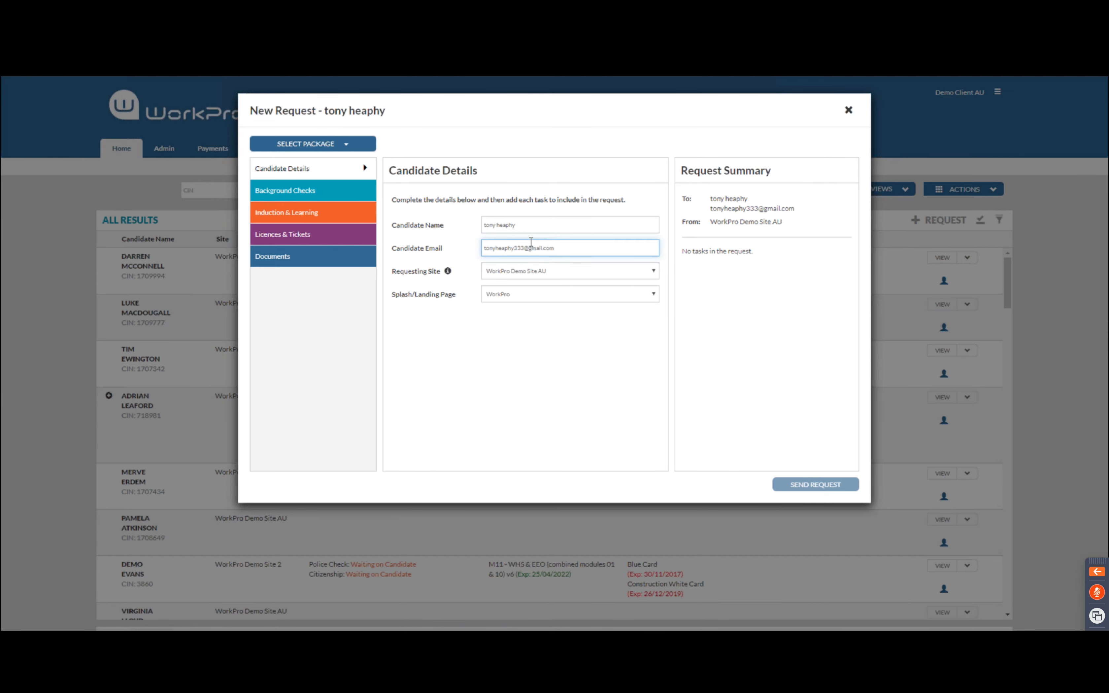
pyautogui.click(519, 379)
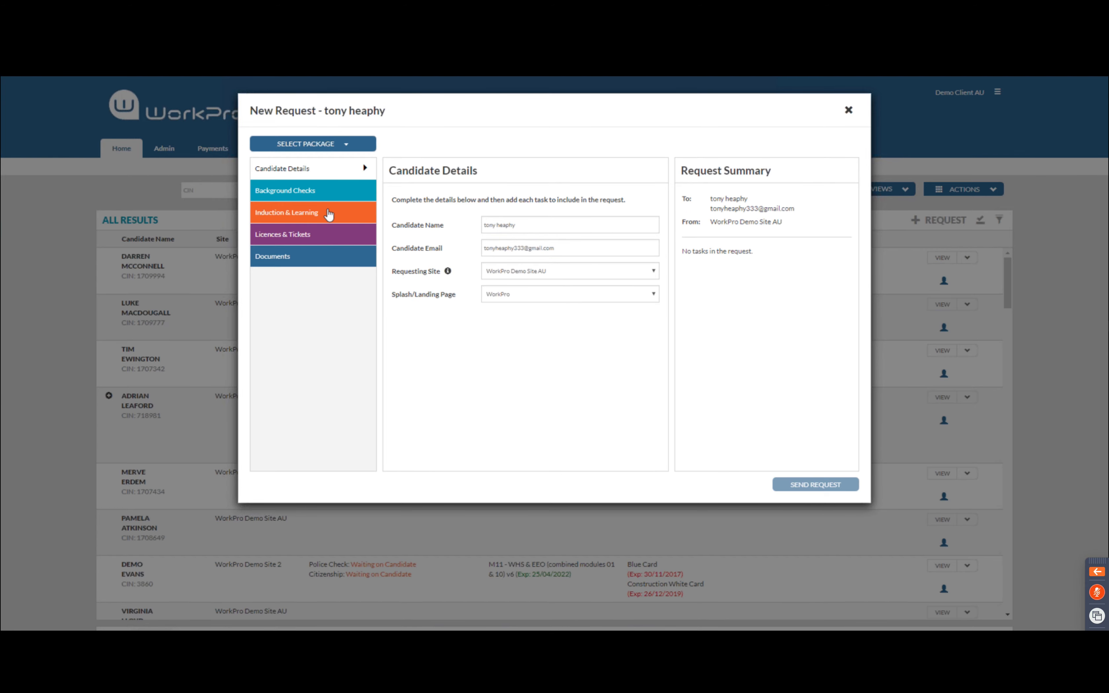
pyautogui.click(290, 193)
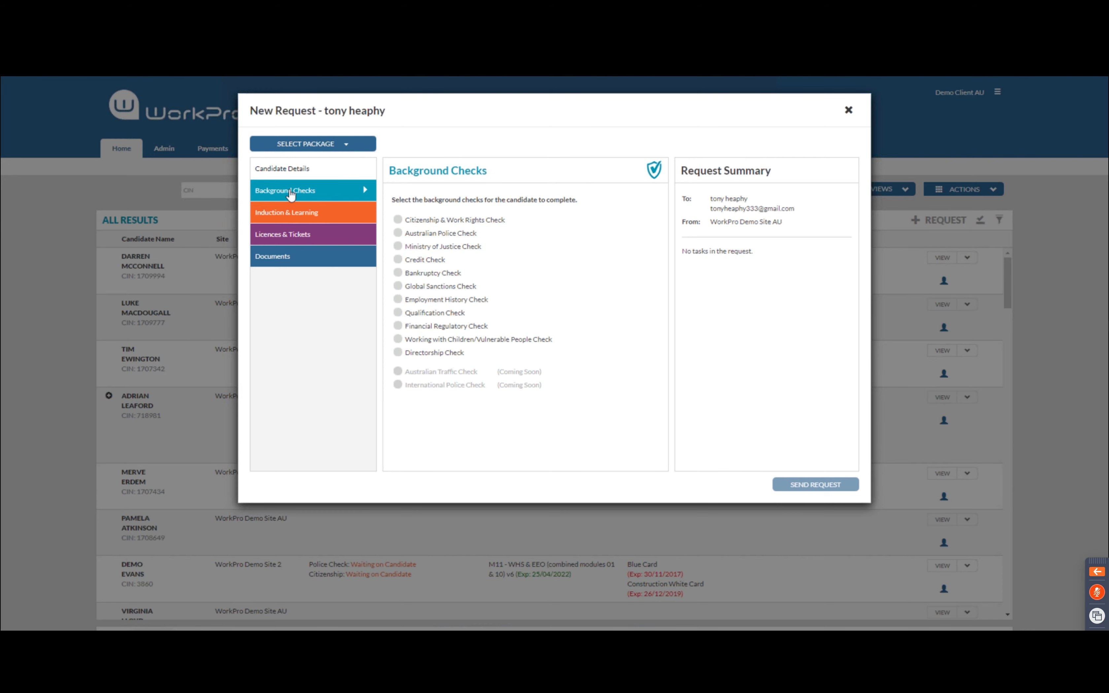
# Add the Australian Police Check with the individual not paying and a role specified
pyautogui.click(405, 235)
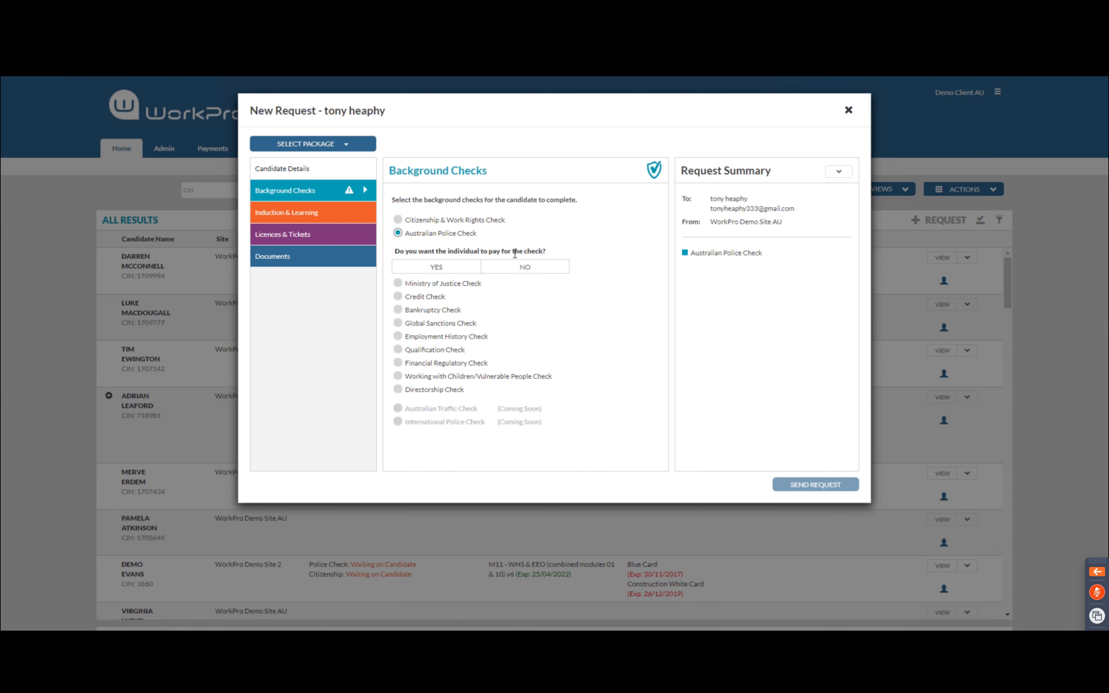
pyautogui.click(520, 268)
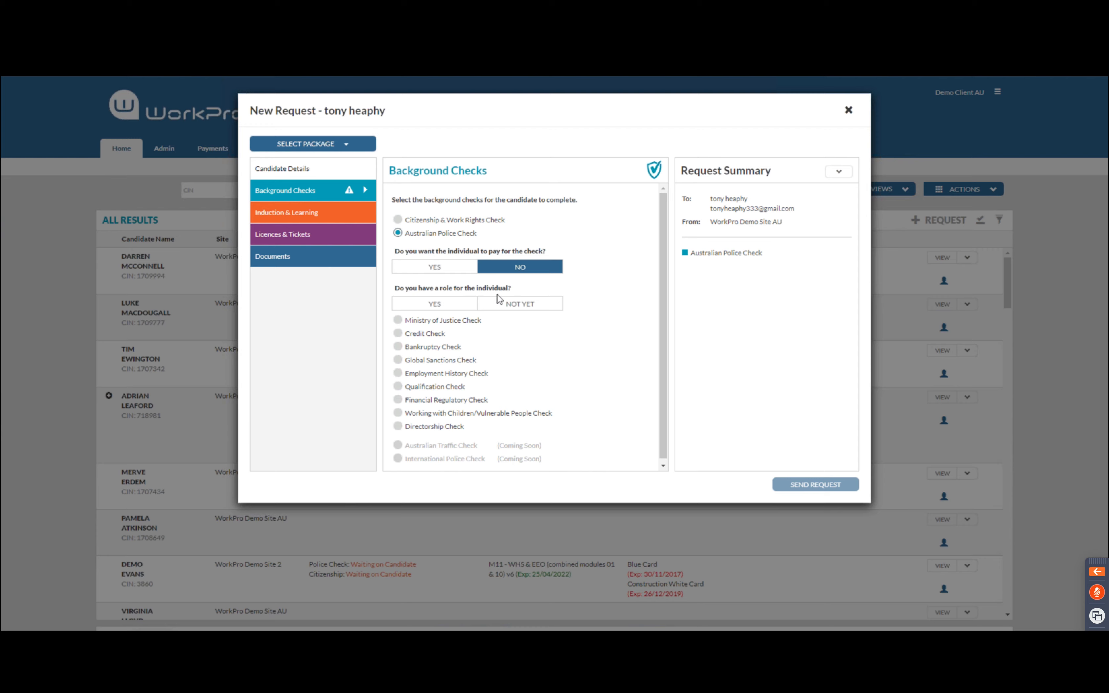
pyautogui.click(509, 305)
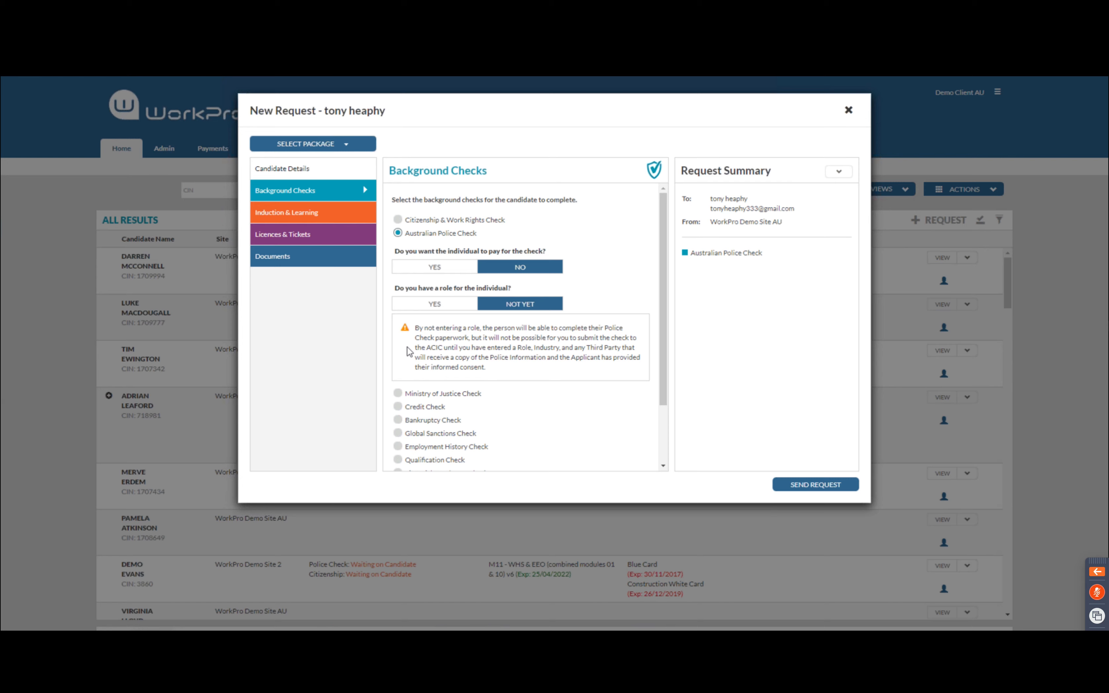
pyautogui.click(421, 305)
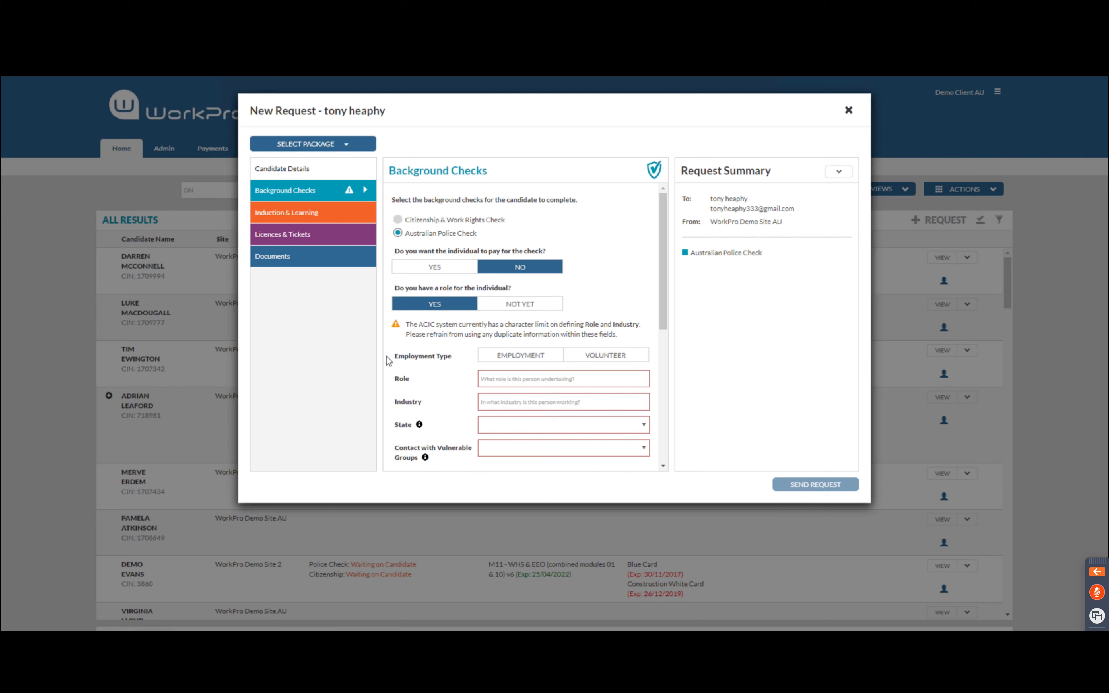
# Set the role type to Employment, role 'sales' and industry 'hr tech'
pyautogui.scroll(-1, 388, 361)
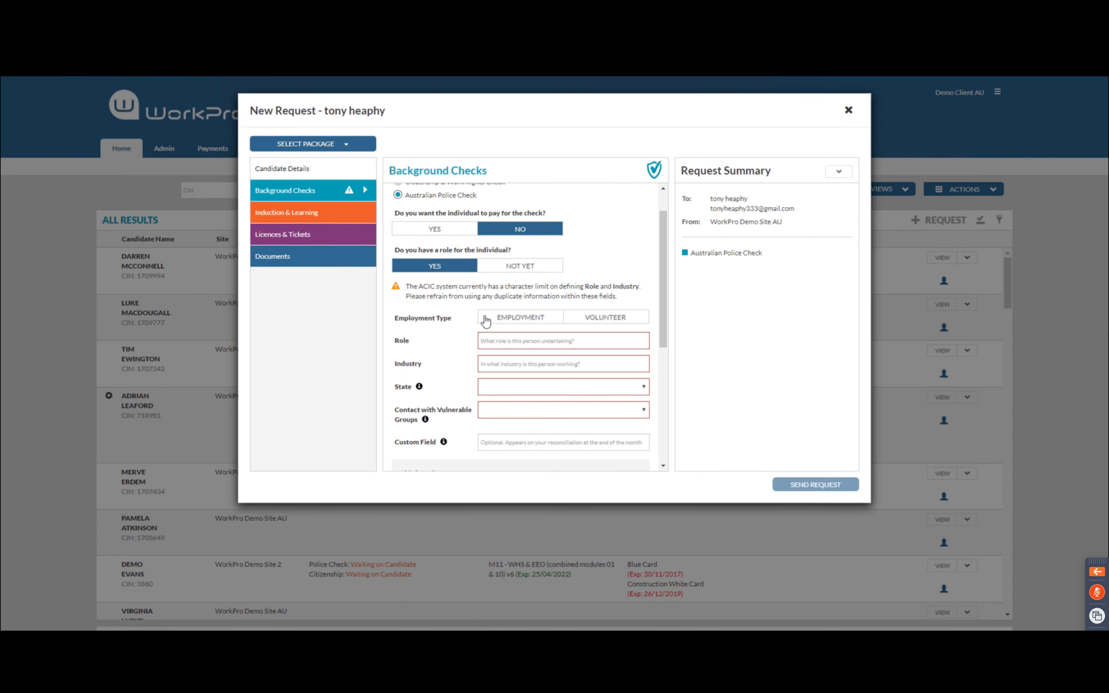
pyautogui.click(493, 320)
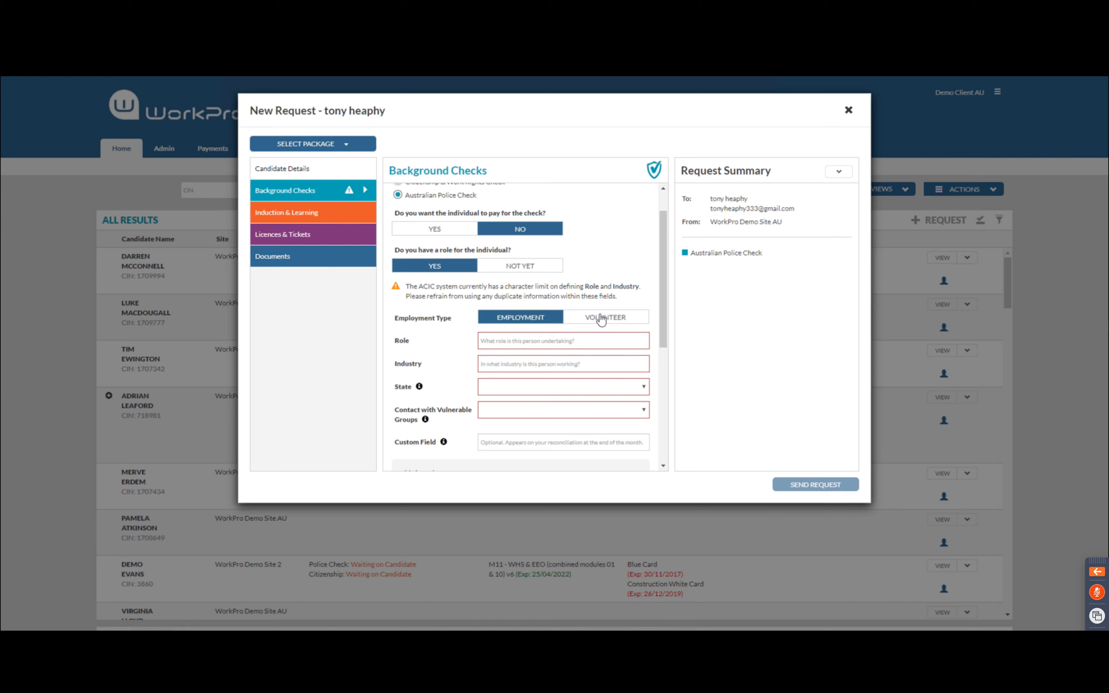
pyautogui.click(538, 339)
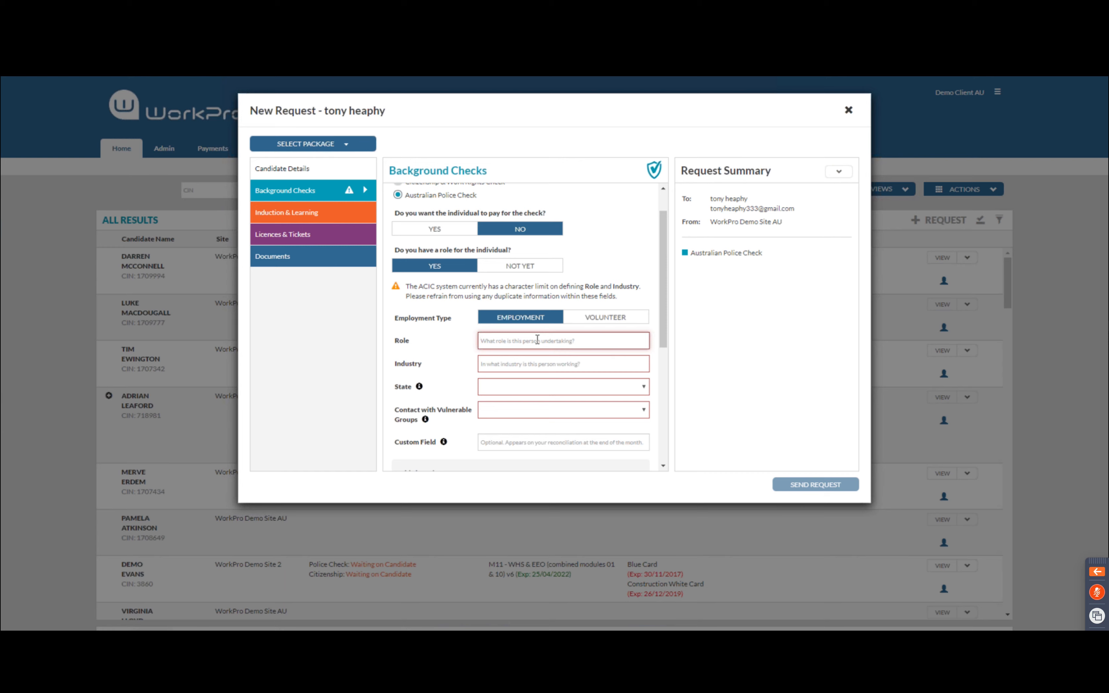
pyautogui.write('sales')
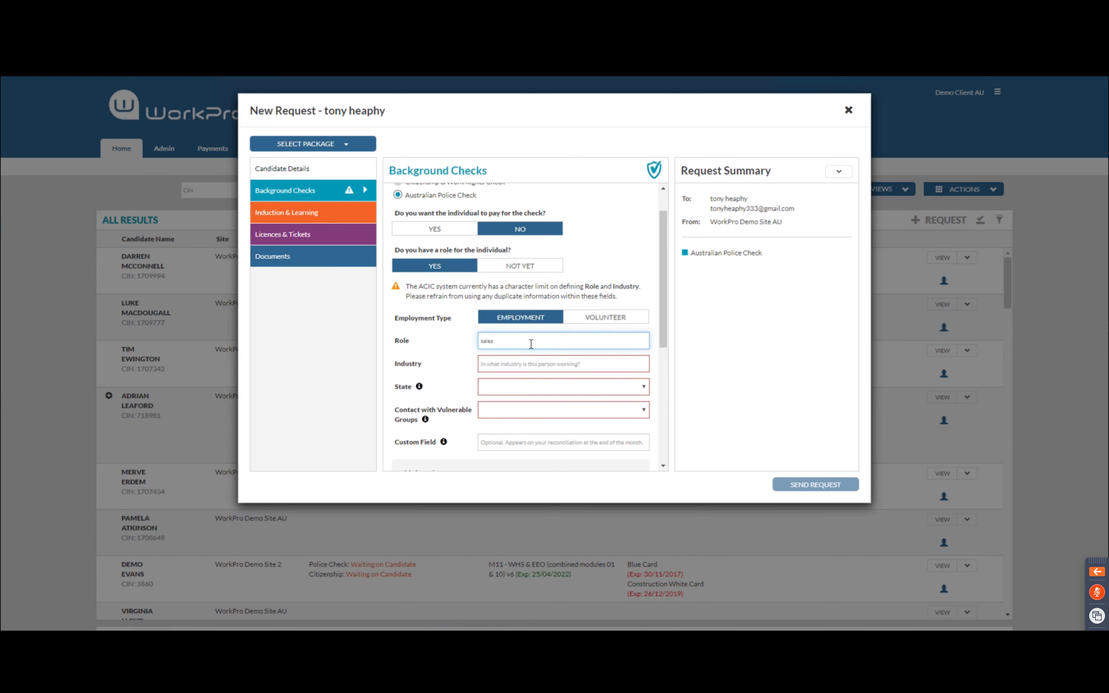
pyautogui.click(505, 365)
pyautogui.write('hr tech')
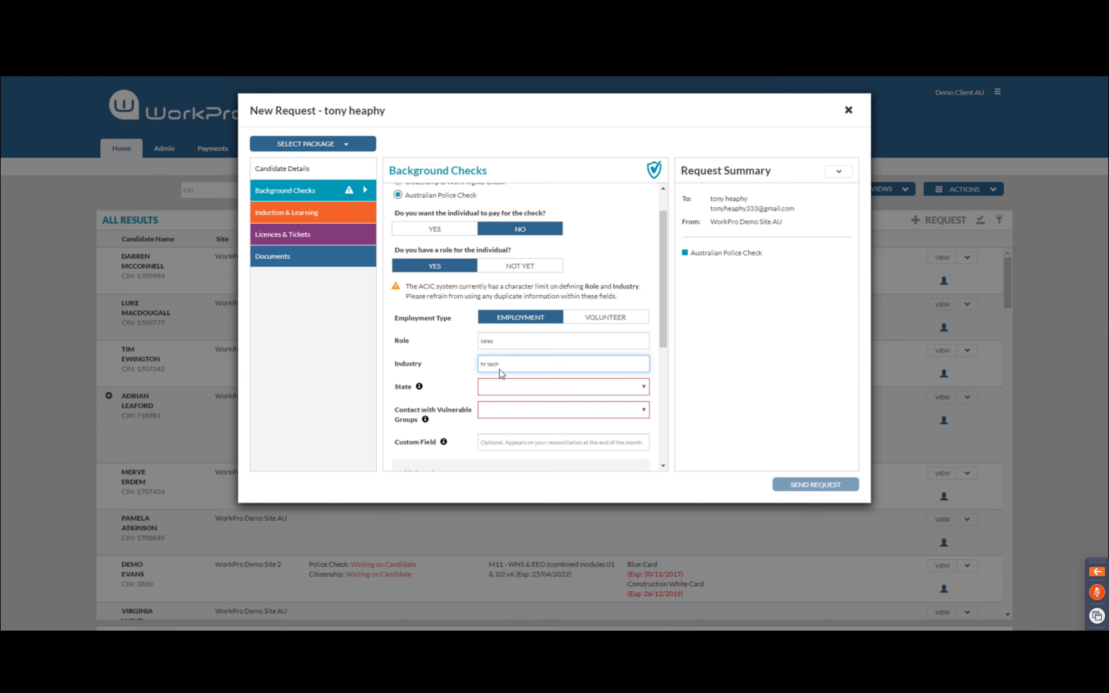
# Set the state to VIC and vulnerable-group contact to No contact
pyautogui.click(491, 388)
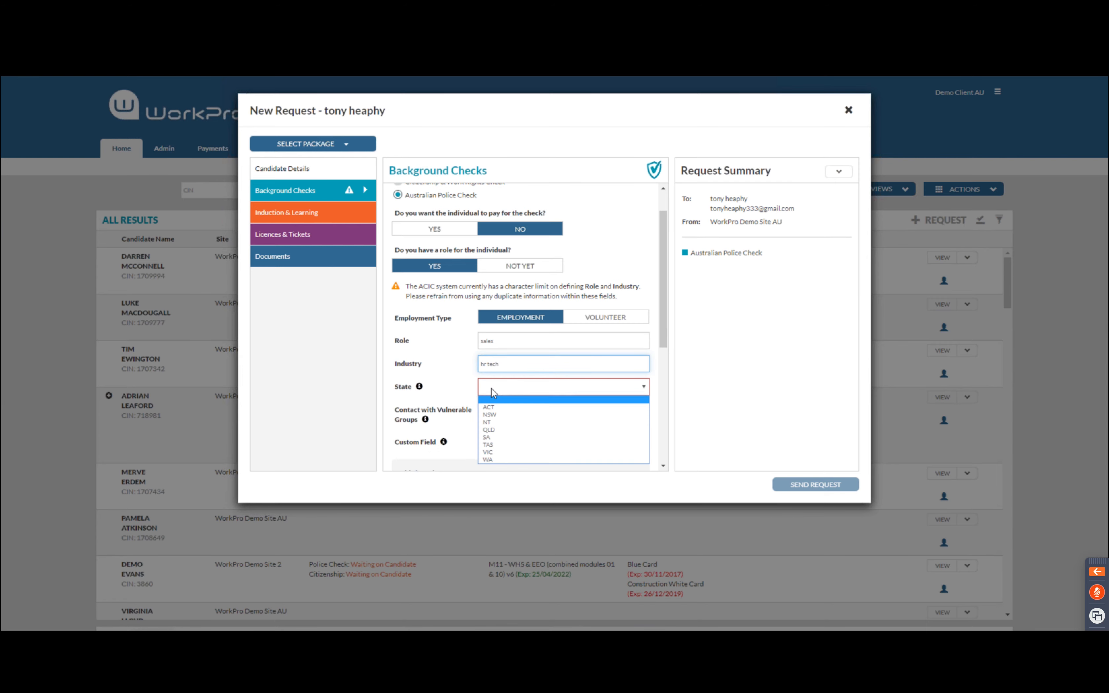
pyautogui.click(501, 451)
pyautogui.scroll(-1, 445, 362)
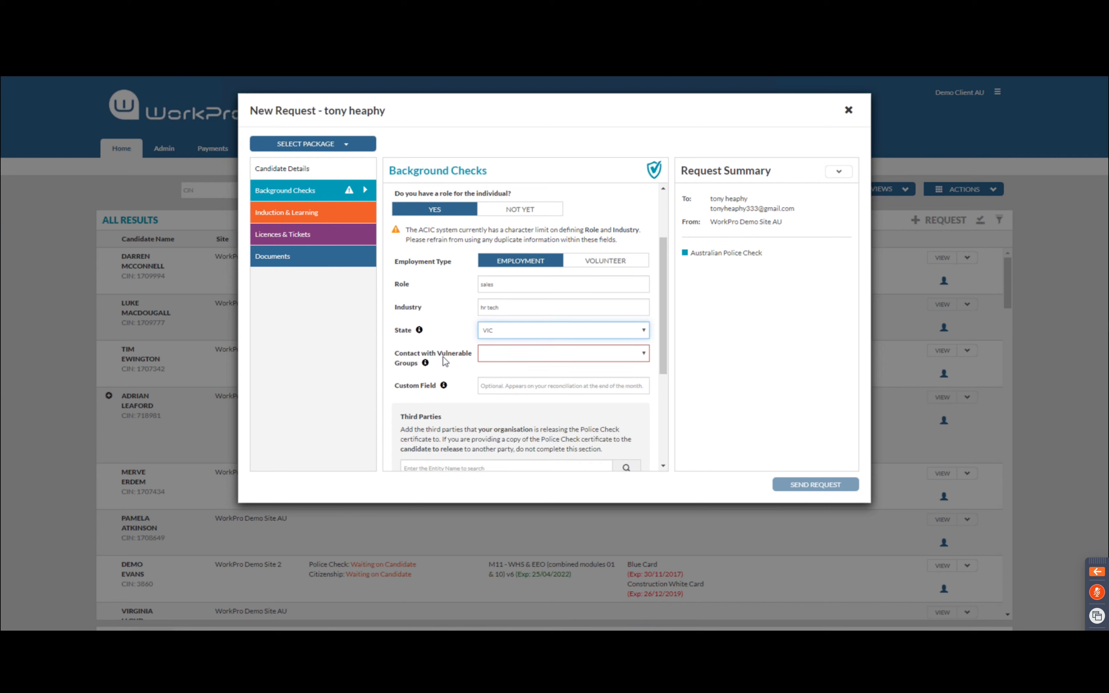
pyautogui.click(490, 358)
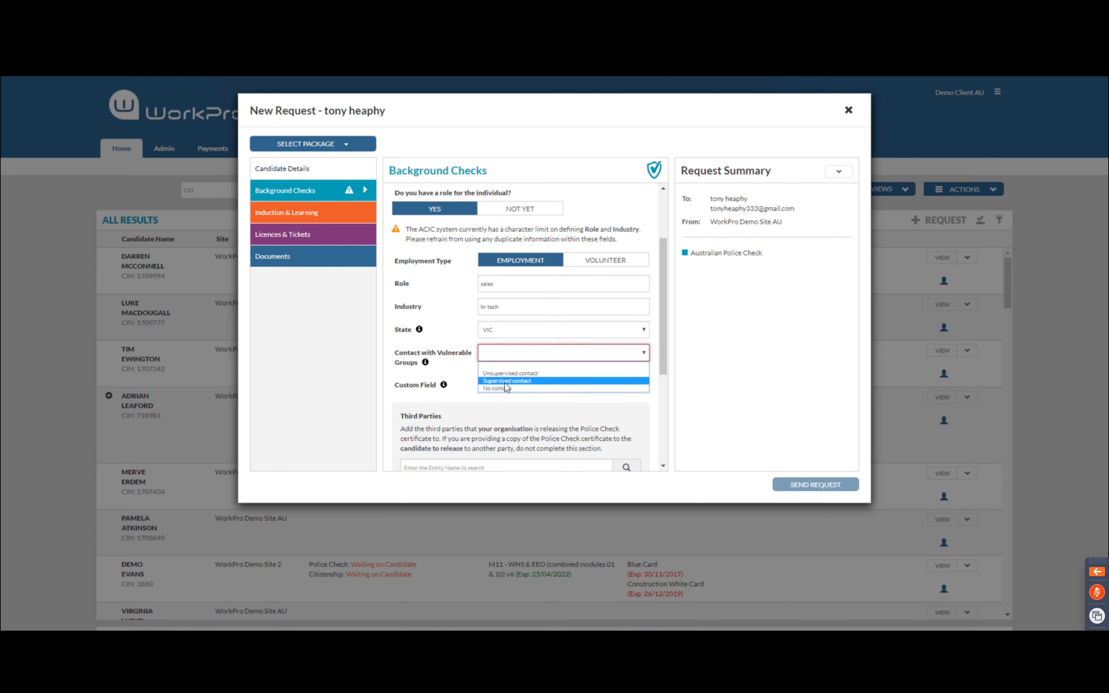
pyautogui.click(511, 388)
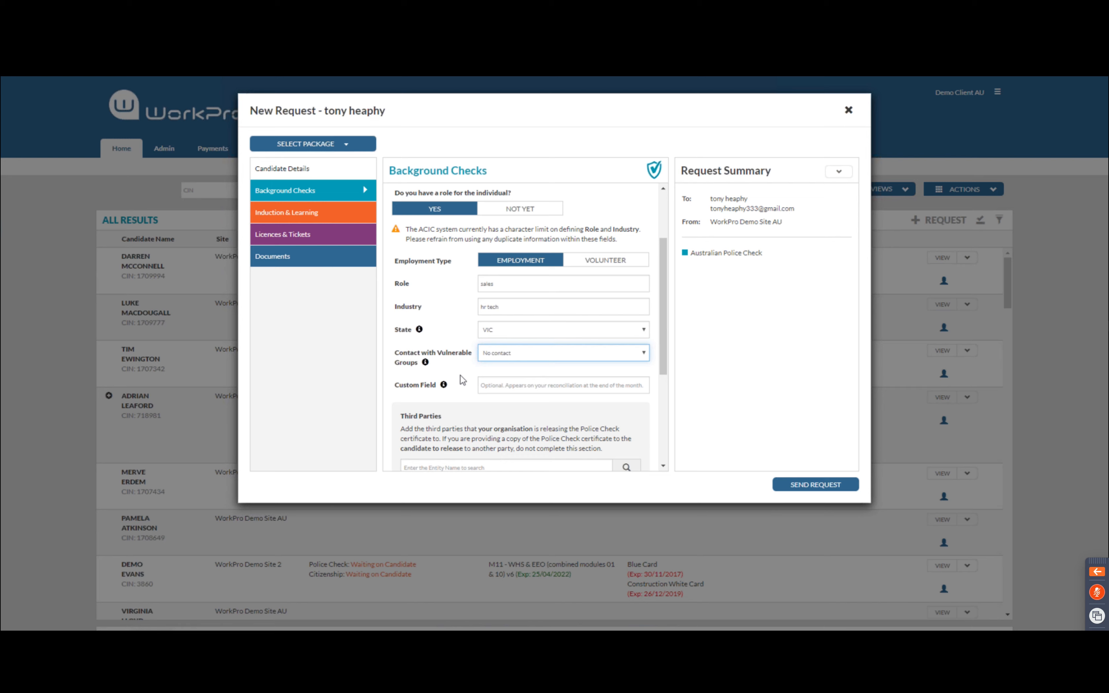
pyautogui.scroll(-3, 462, 380)
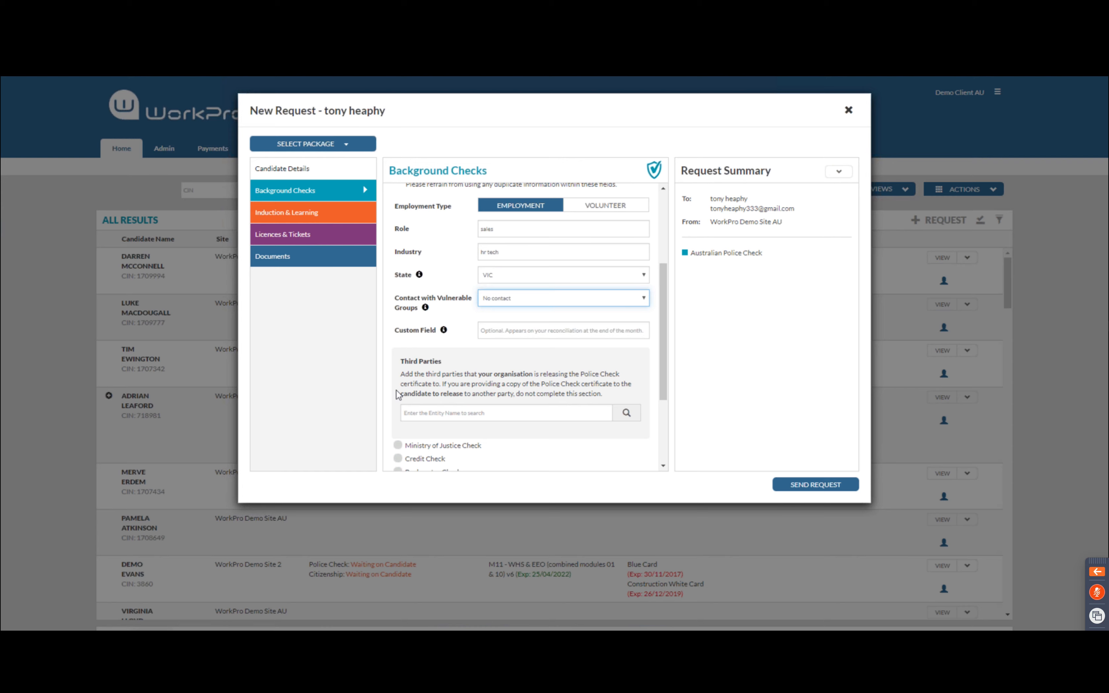
# Search 'workpro' and 'nike' and add both as third-party certificate recipients
pyautogui.click(424, 412)
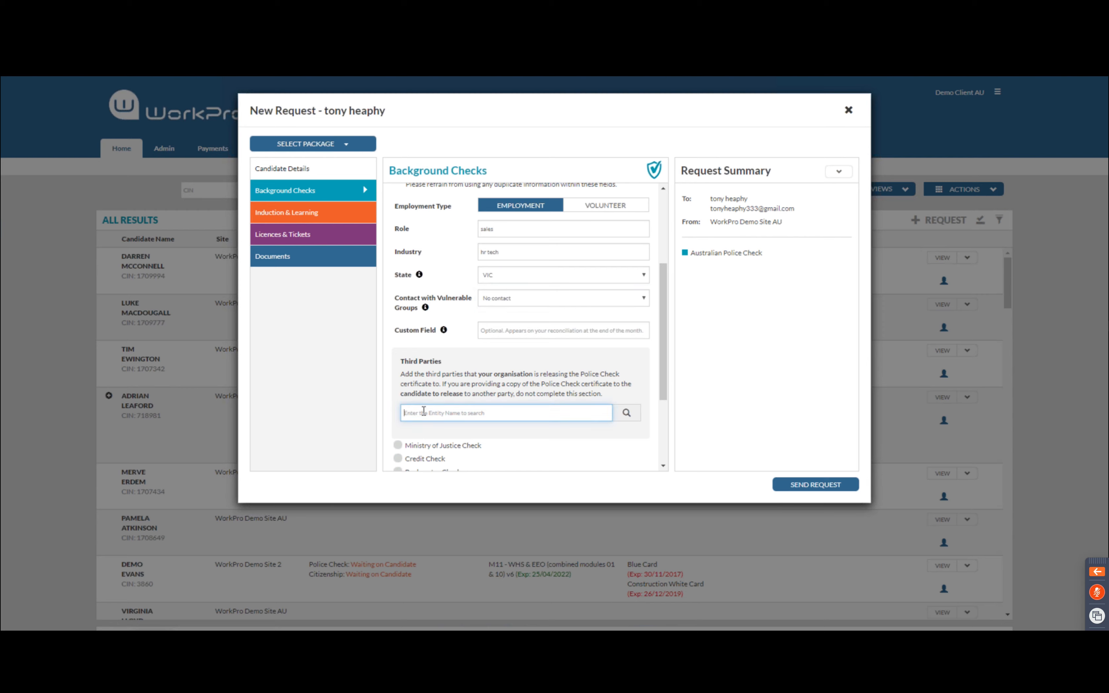
pyautogui.write('workpro')
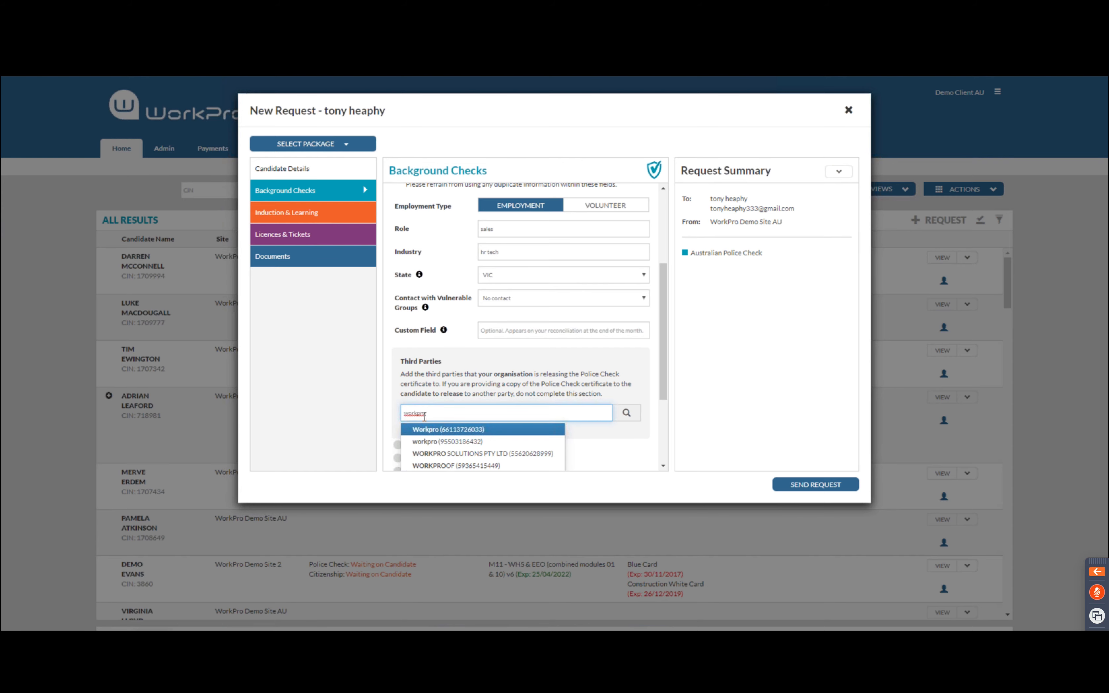
pyautogui.click(430, 431)
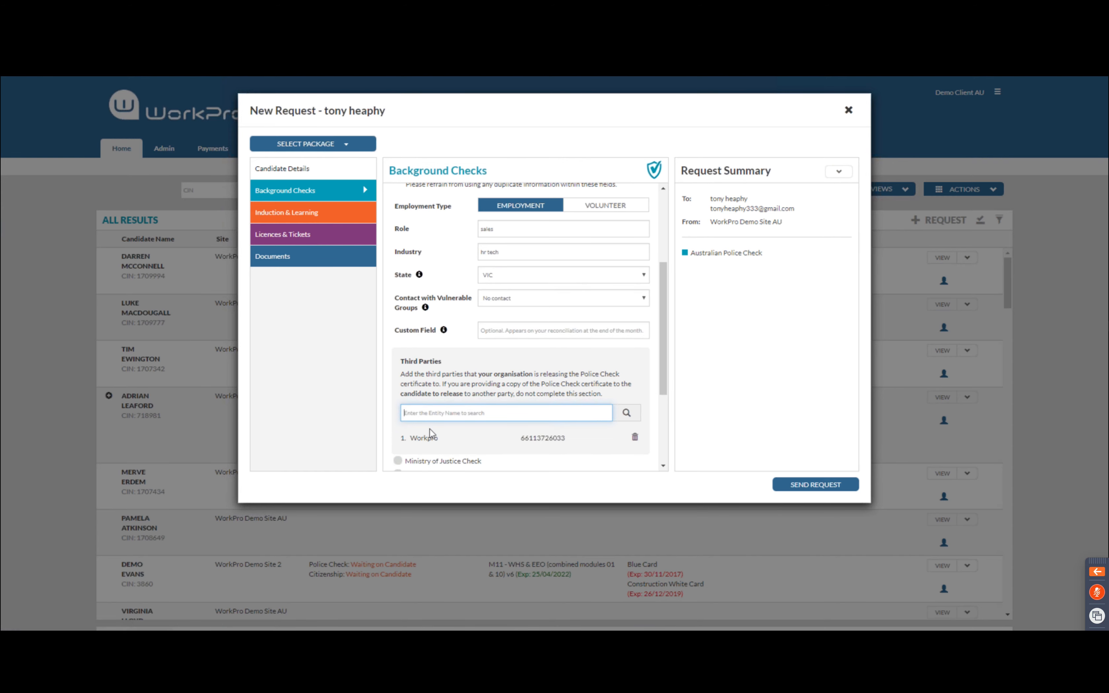
pyautogui.write('nike')
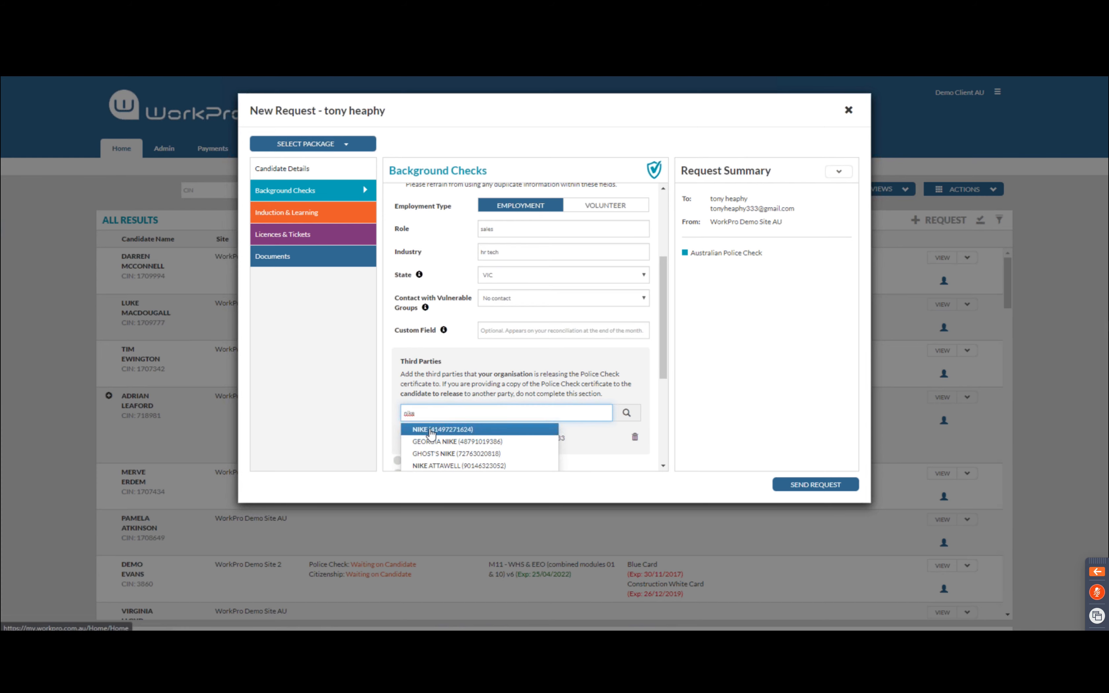
pyautogui.click(431, 432)
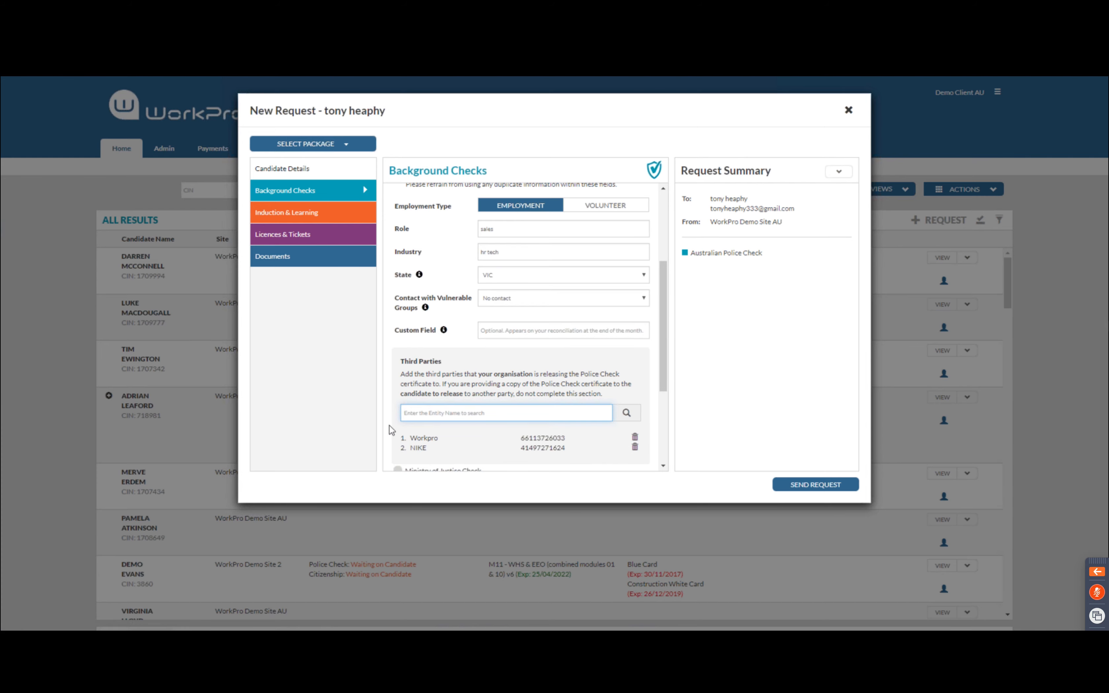
pyautogui.scroll(-1, 392, 431)
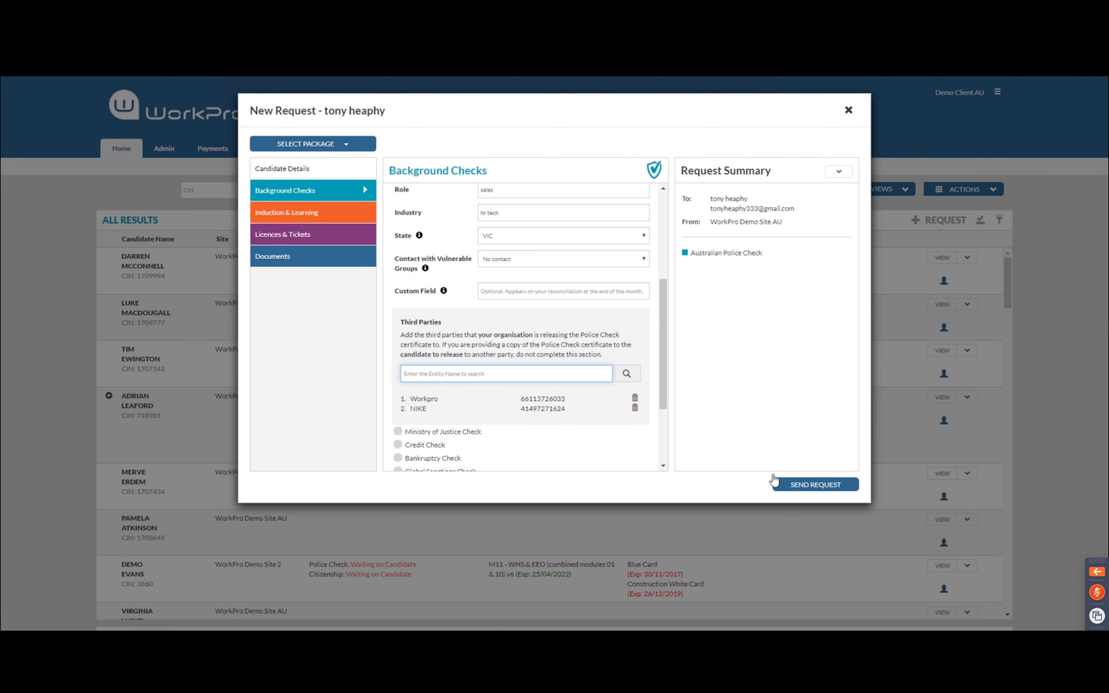
# Send the police check request and switch to the candidate's browser window
pyautogui.click(803, 486)
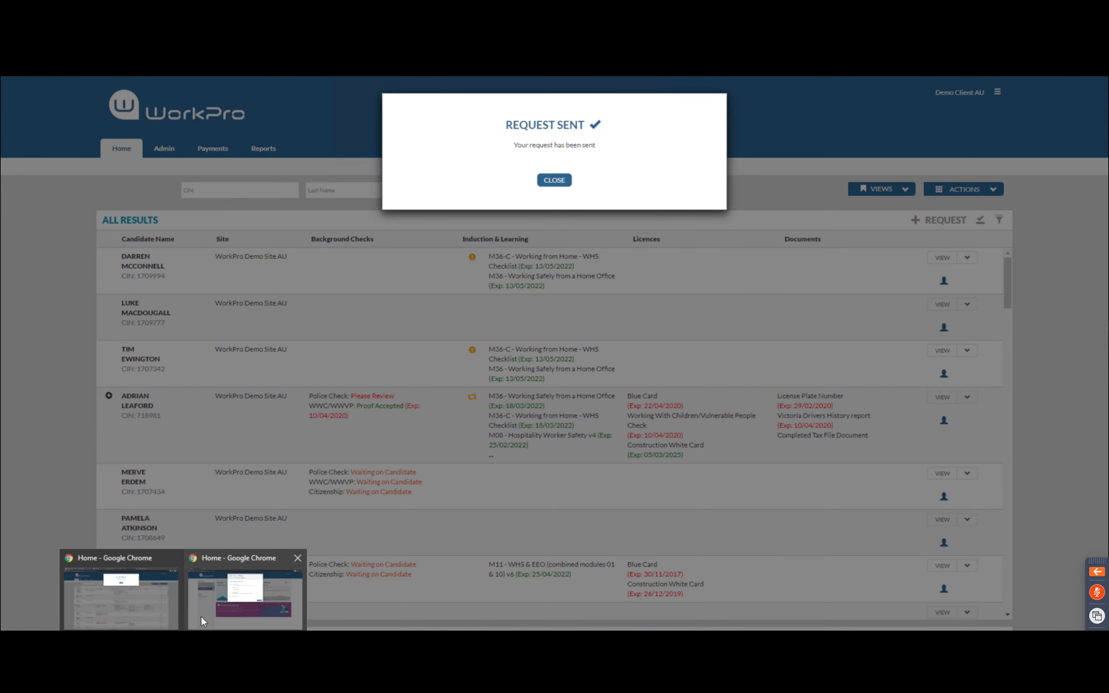
pyautogui.click(202, 618)
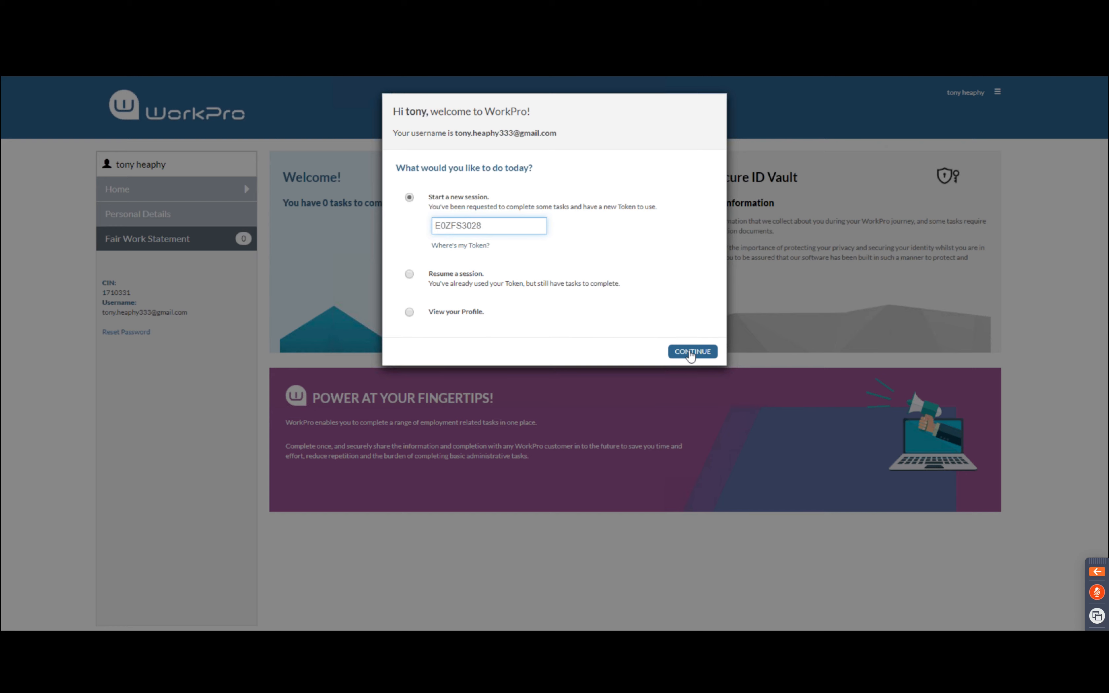
# Start a new session, mark the Fair Work Information Statement read, and start the Australian Police Check
pyautogui.click(692, 352)
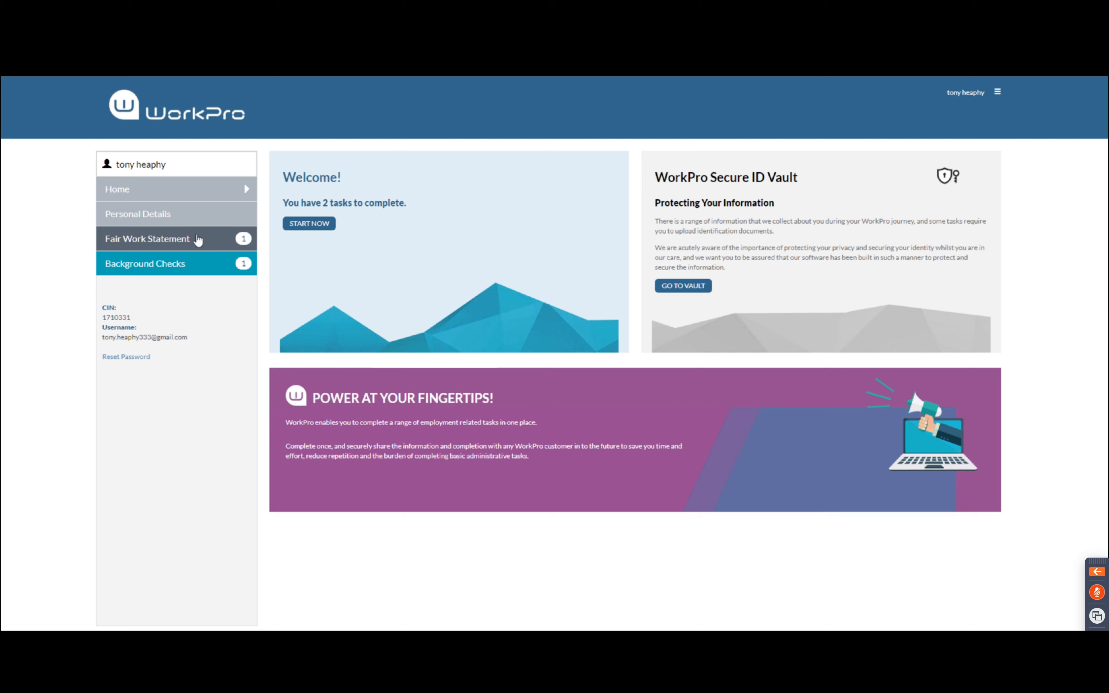
pyautogui.click(197, 238)
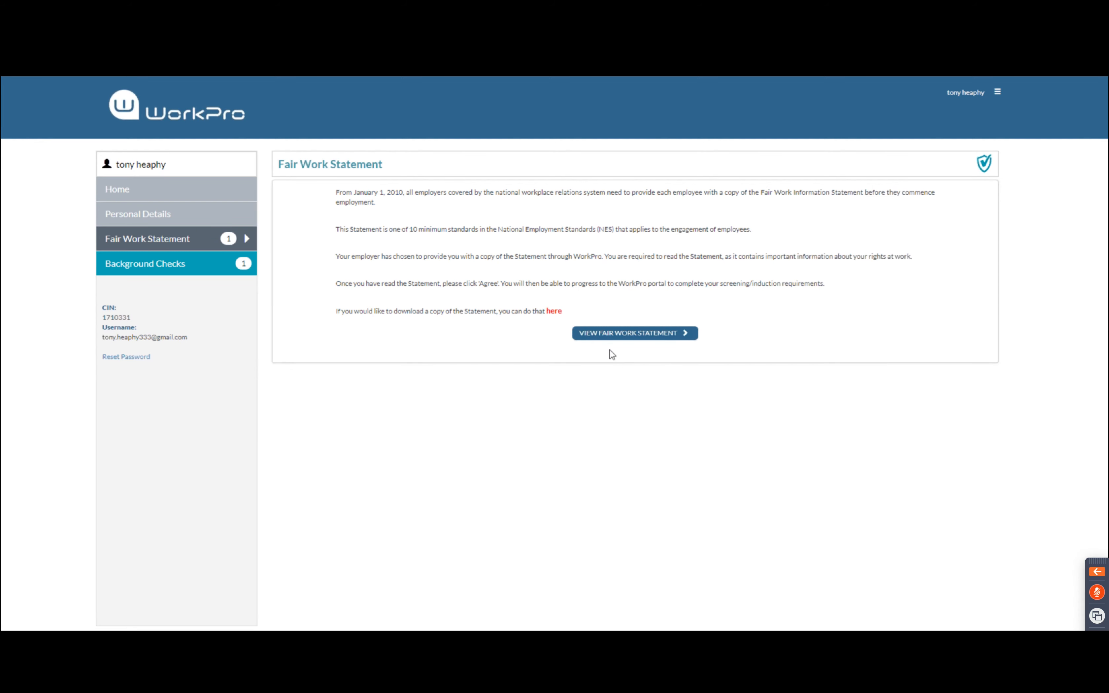
pyautogui.click(640, 339)
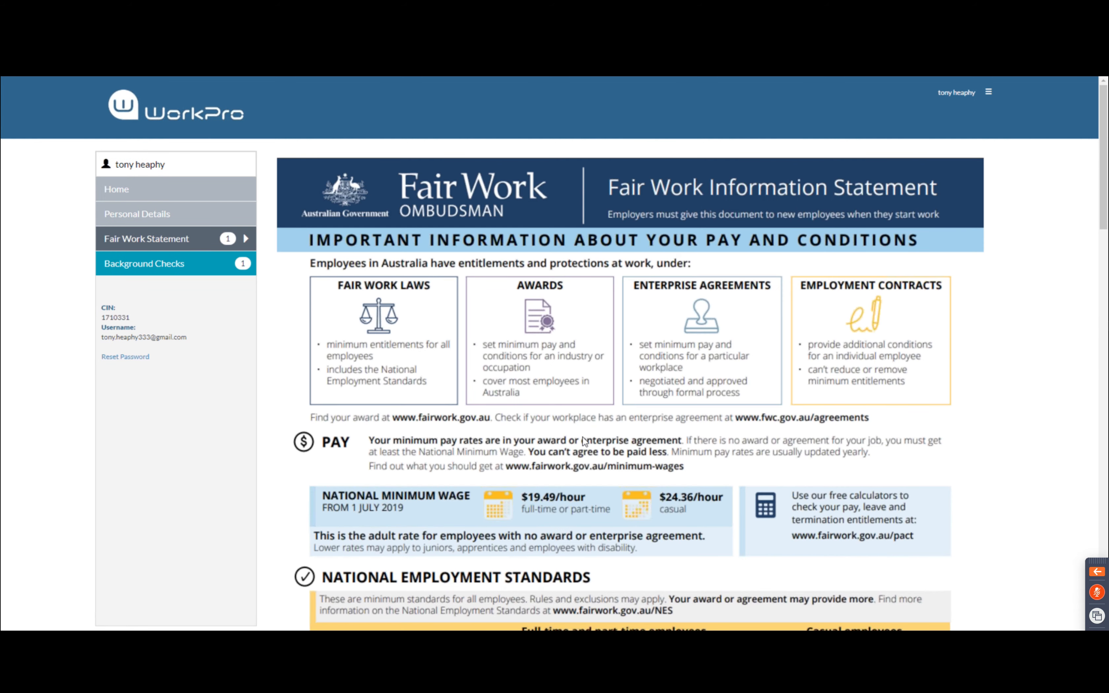
pyautogui.scroll(-20, 584, 442)
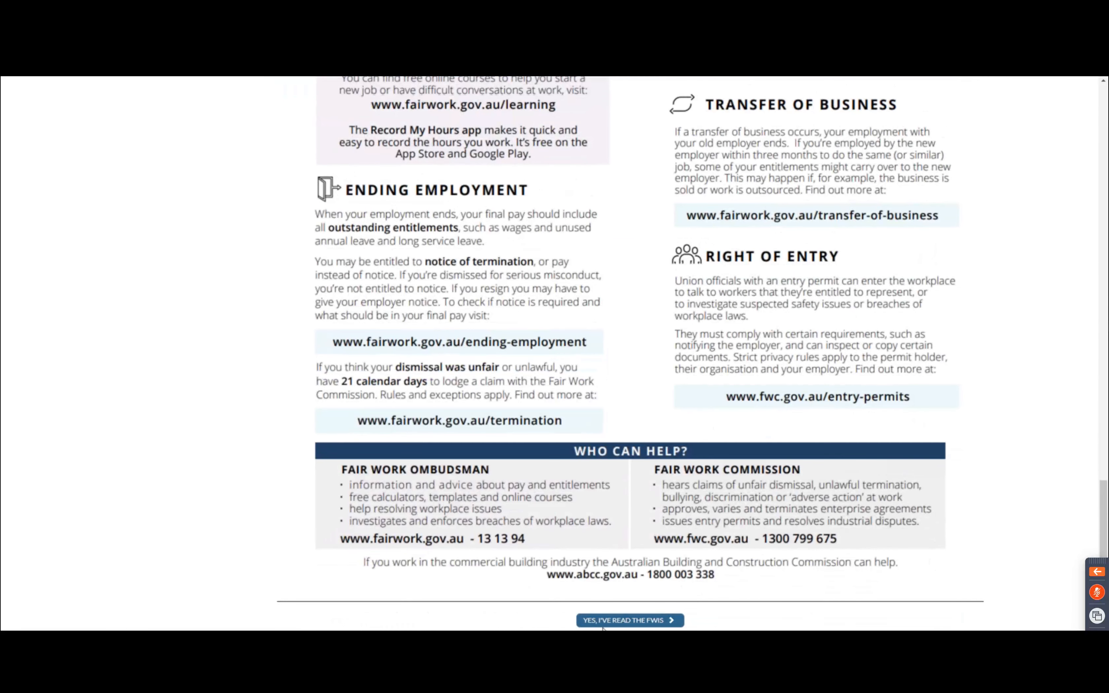
pyautogui.click(620, 619)
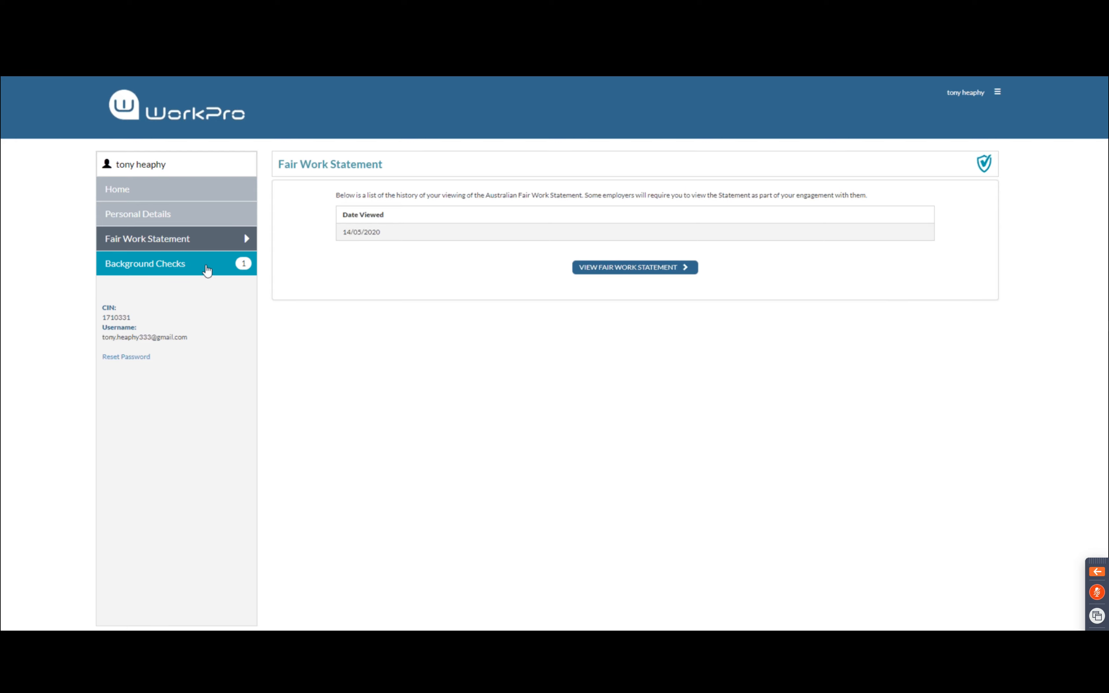
pyautogui.click(191, 266)
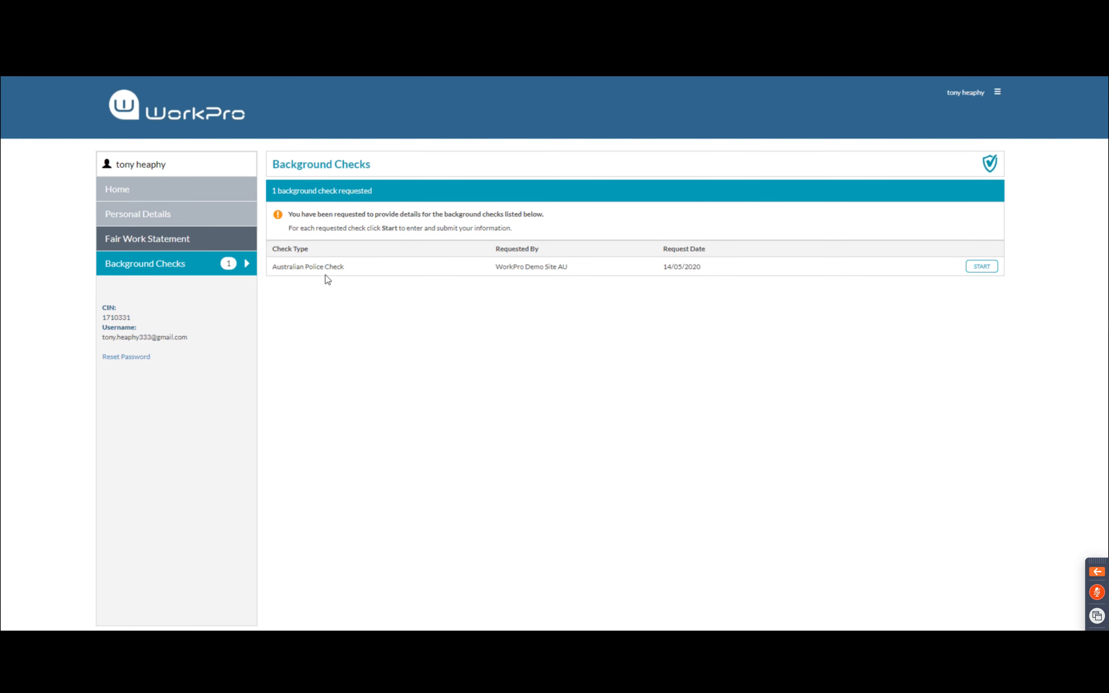
pyautogui.click(981, 267)
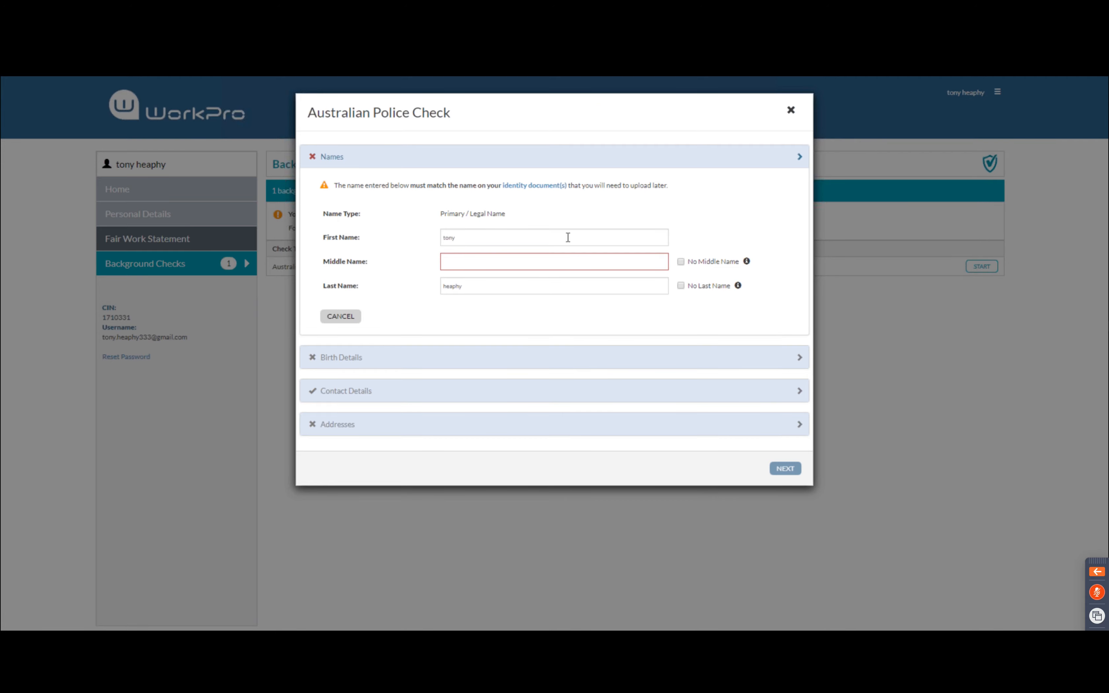
# Save the names with no middle name and set the date of birth to 01/01/1986
pyautogui.click(682, 265)
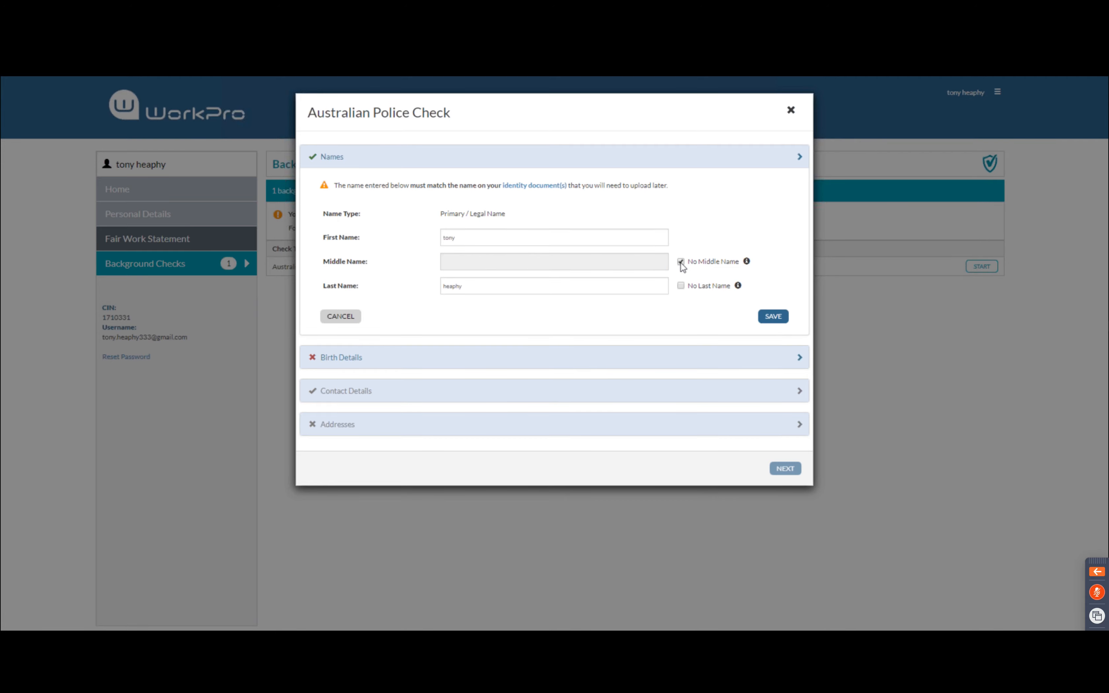
pyautogui.click(782, 321)
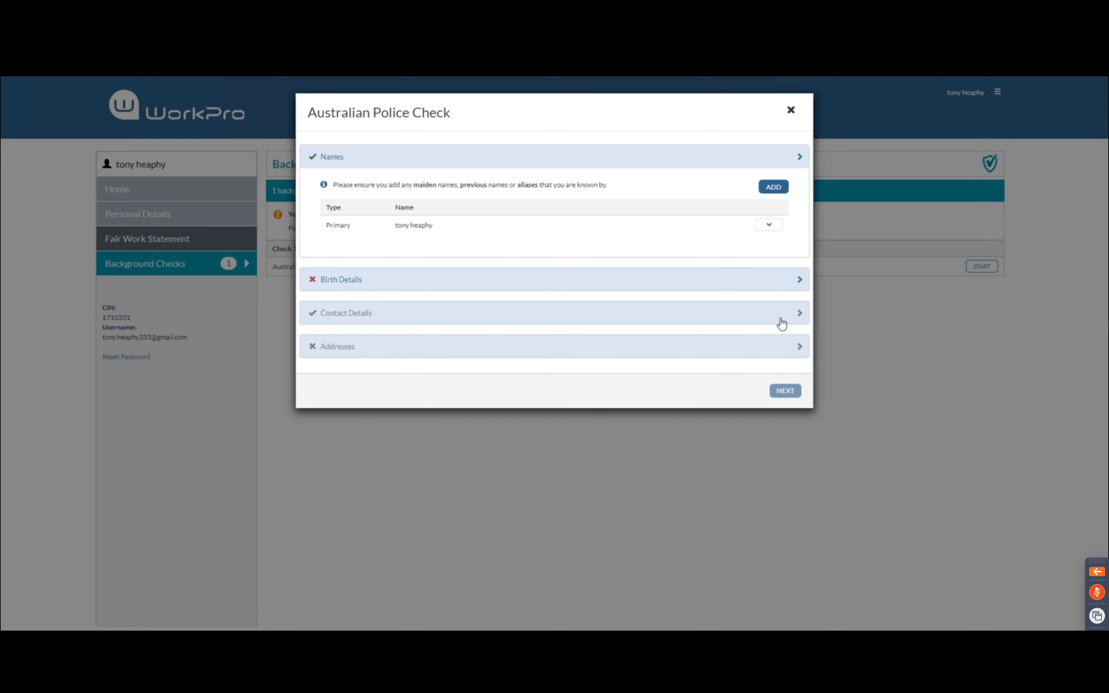
pyautogui.click(690, 280)
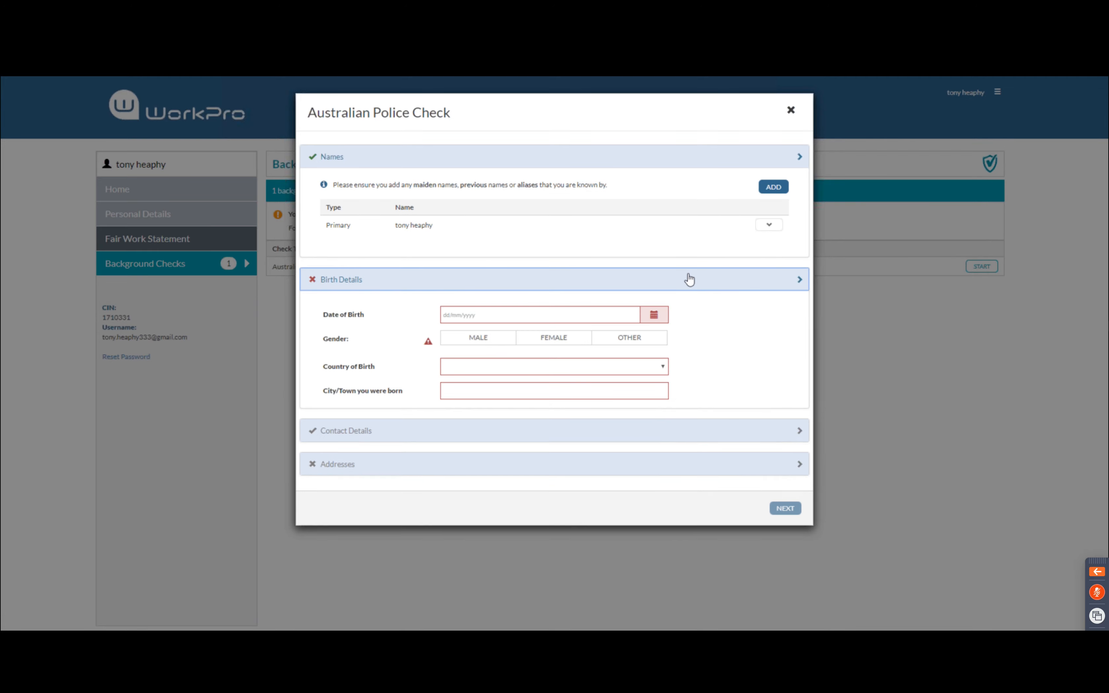
pyautogui.click(656, 318)
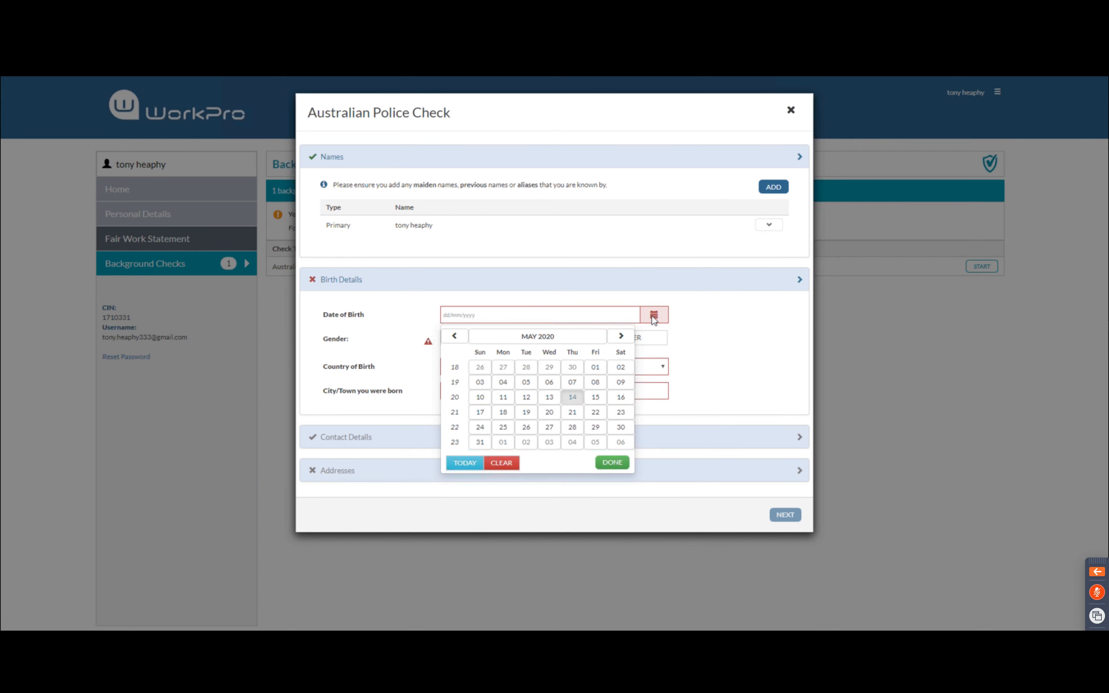
pyautogui.click(540, 335)
pyautogui.click(511, 333)
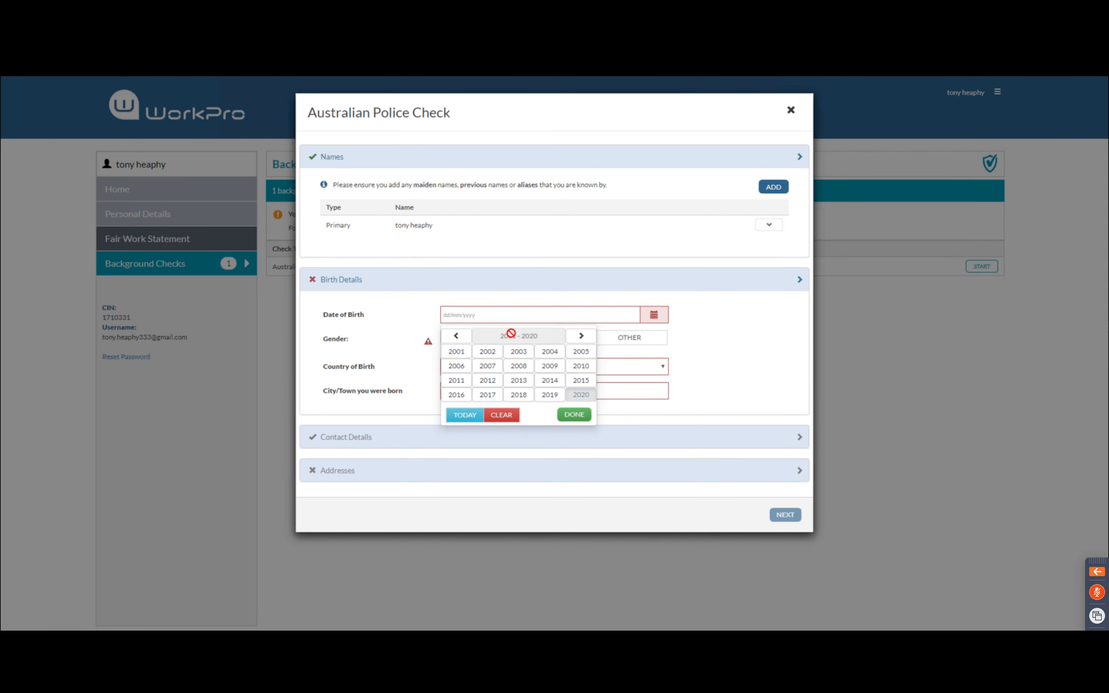
pyautogui.click(456, 336)
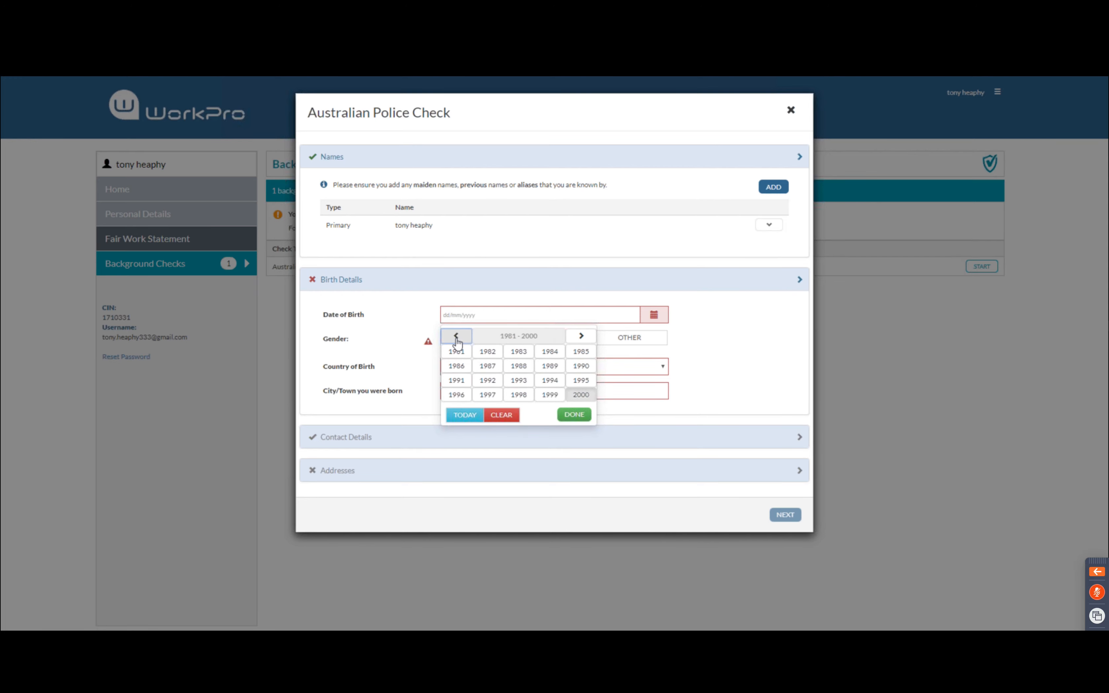
pyautogui.click(457, 367)
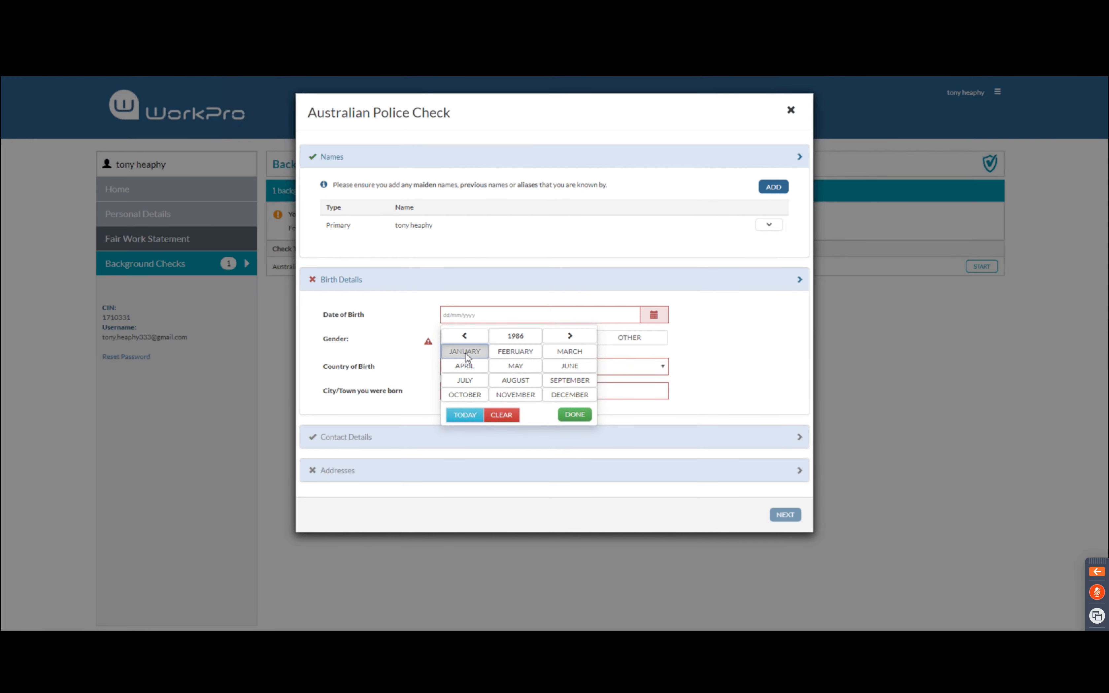
pyautogui.click(465, 353)
pyautogui.click(549, 366)
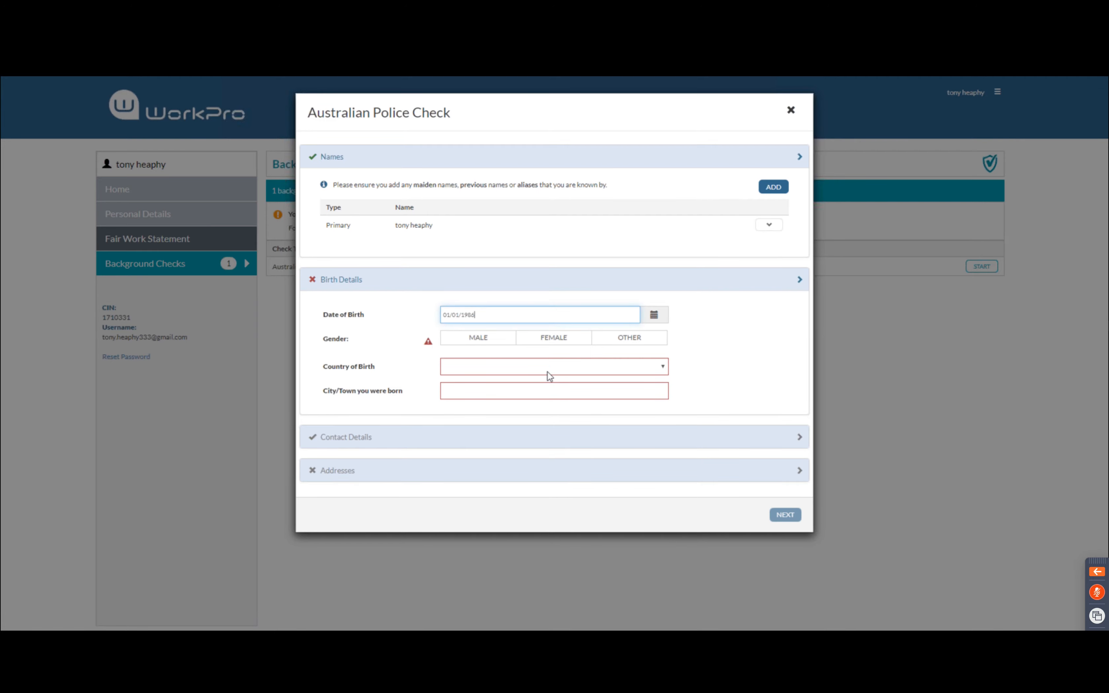
# Set gender to male, country of birth United Kingdom and birth town Carshalton
pyautogui.click(485, 343)
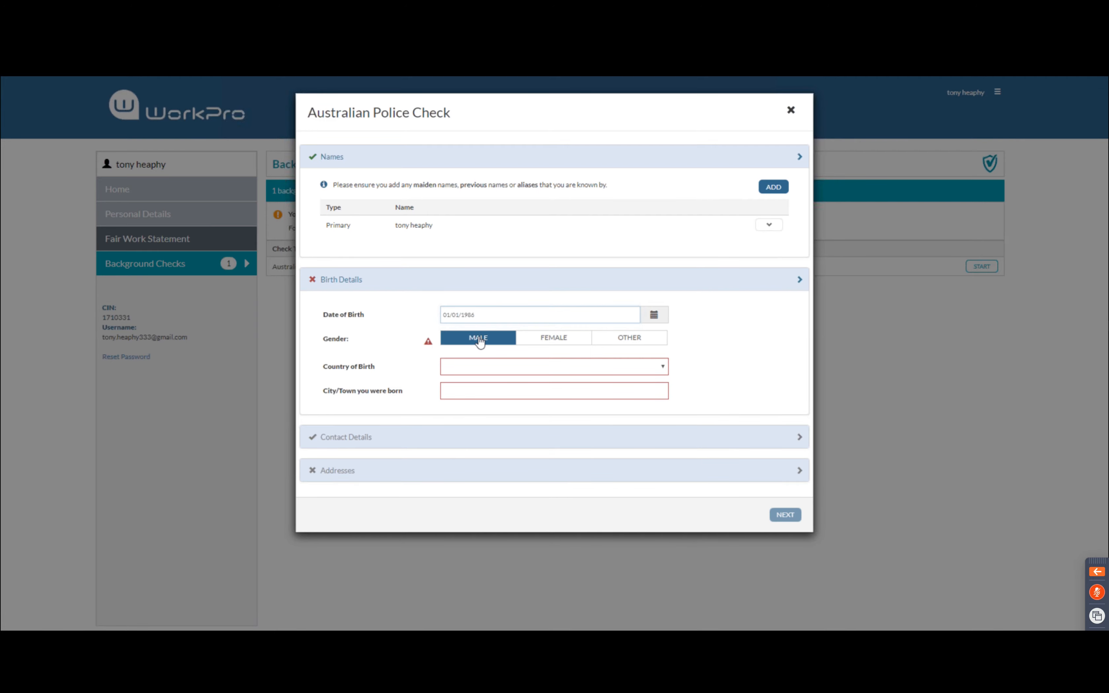
pyautogui.click(466, 363)
pyautogui.scroll(-15, 528, 457)
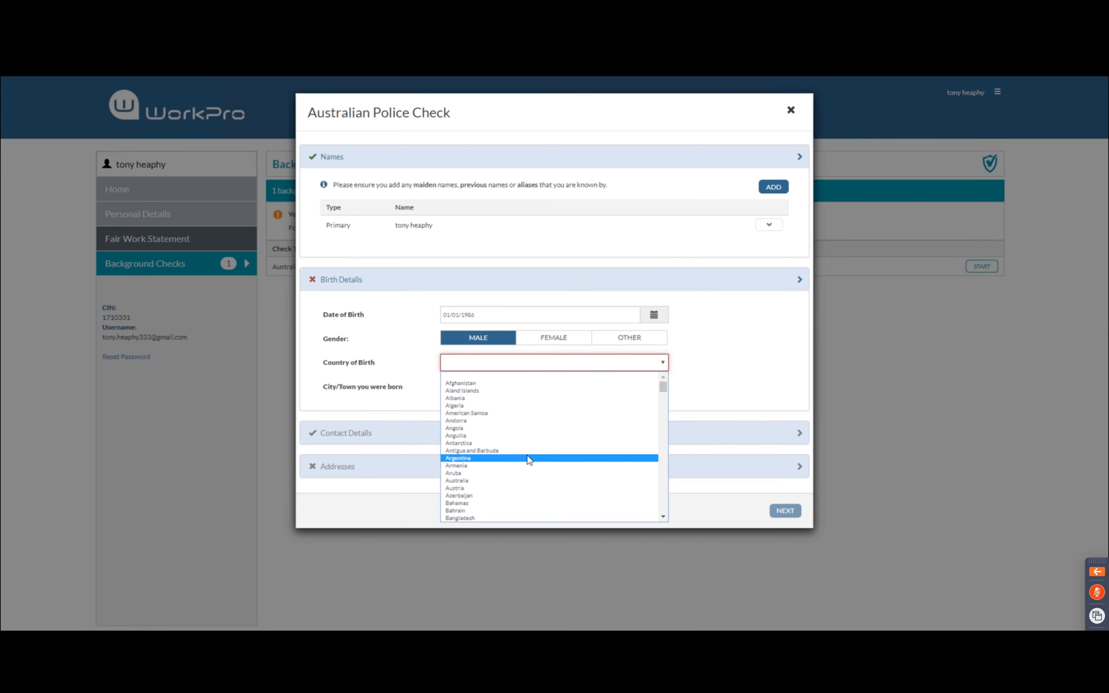
pyautogui.scroll(-15, 527, 458)
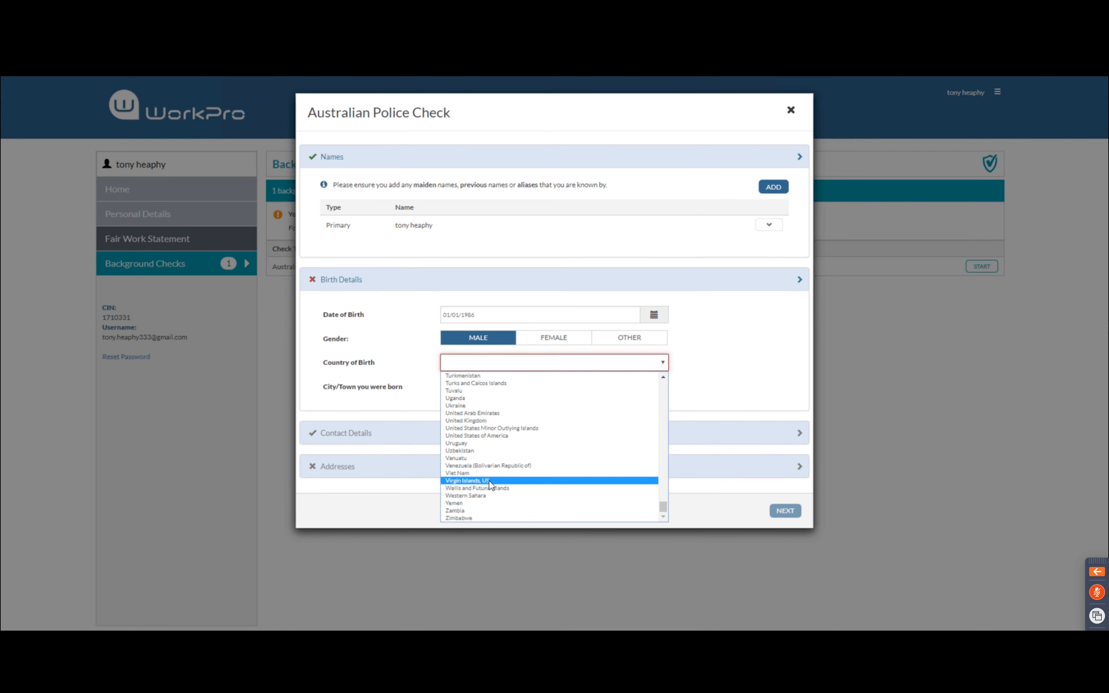
pyautogui.click(512, 421)
pyautogui.click(498, 388)
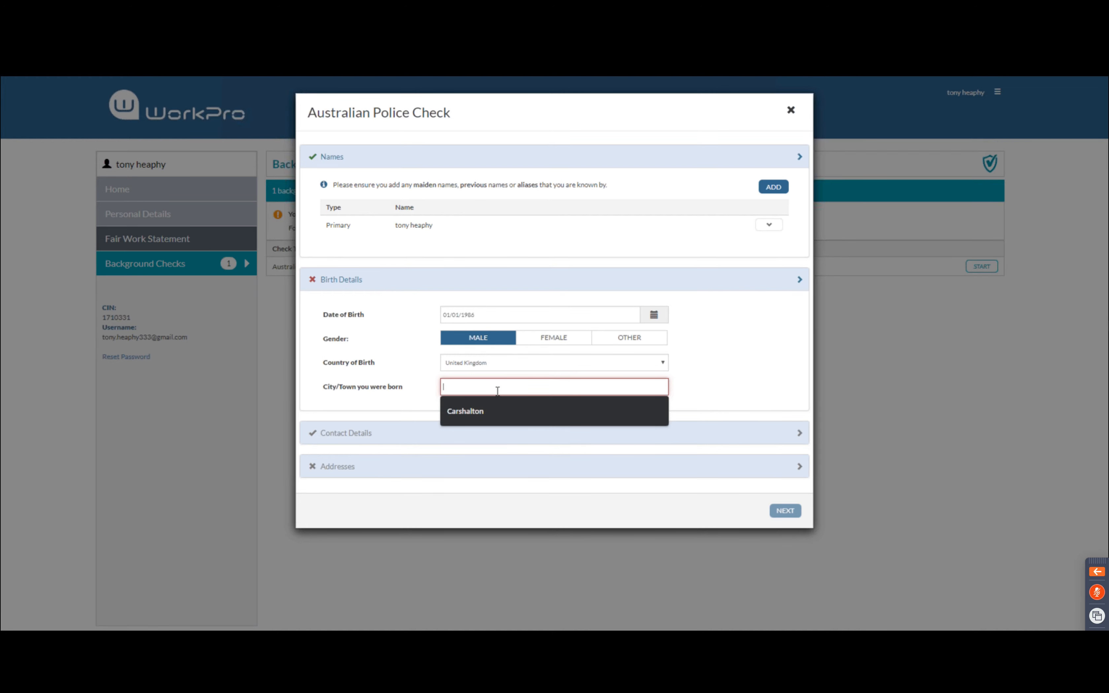
pyautogui.click(467, 412)
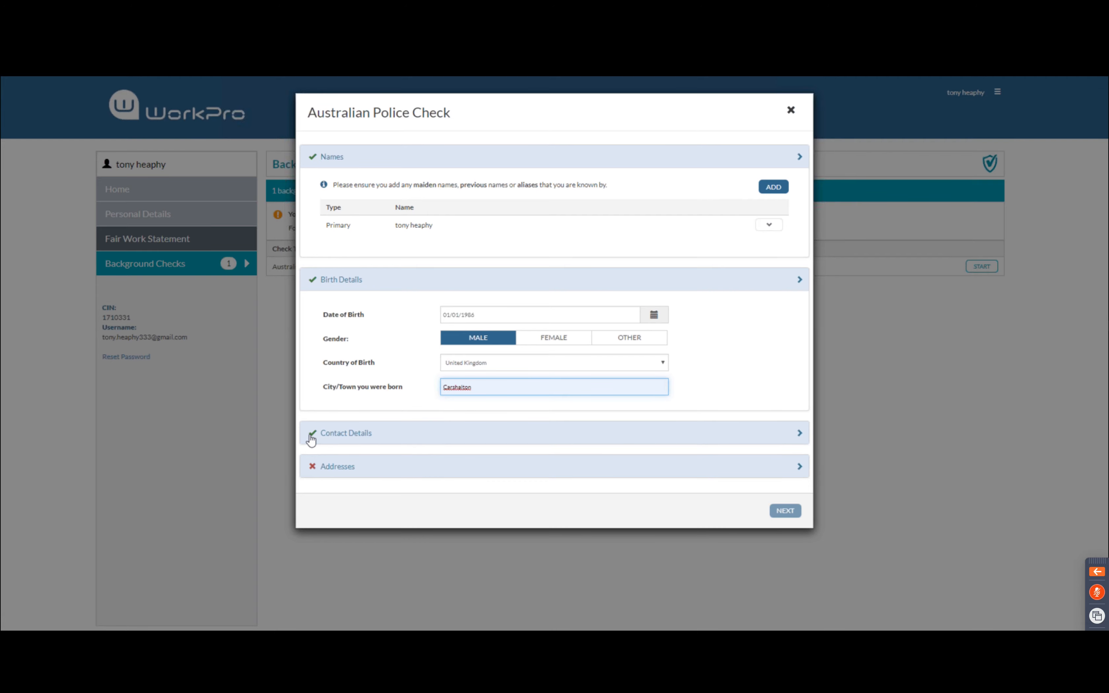
pyautogui.click(379, 437)
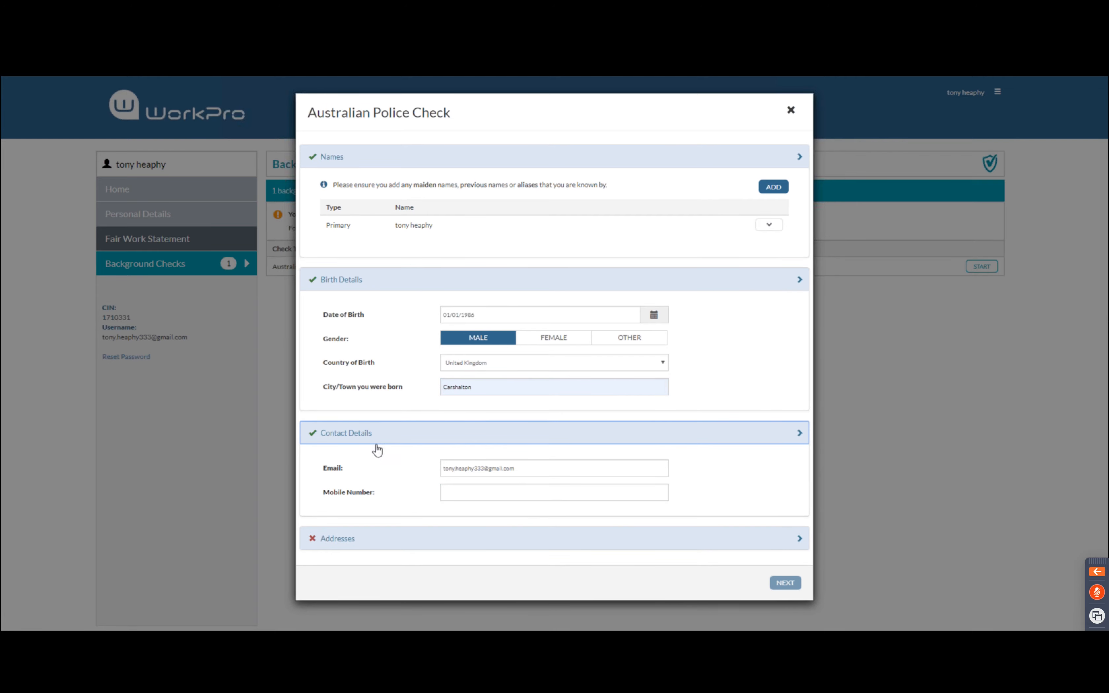
# Fill in the candidate's mobile number and the residential street address and suburb
pyautogui.click(453, 492)
pyautogui.click(467, 517)
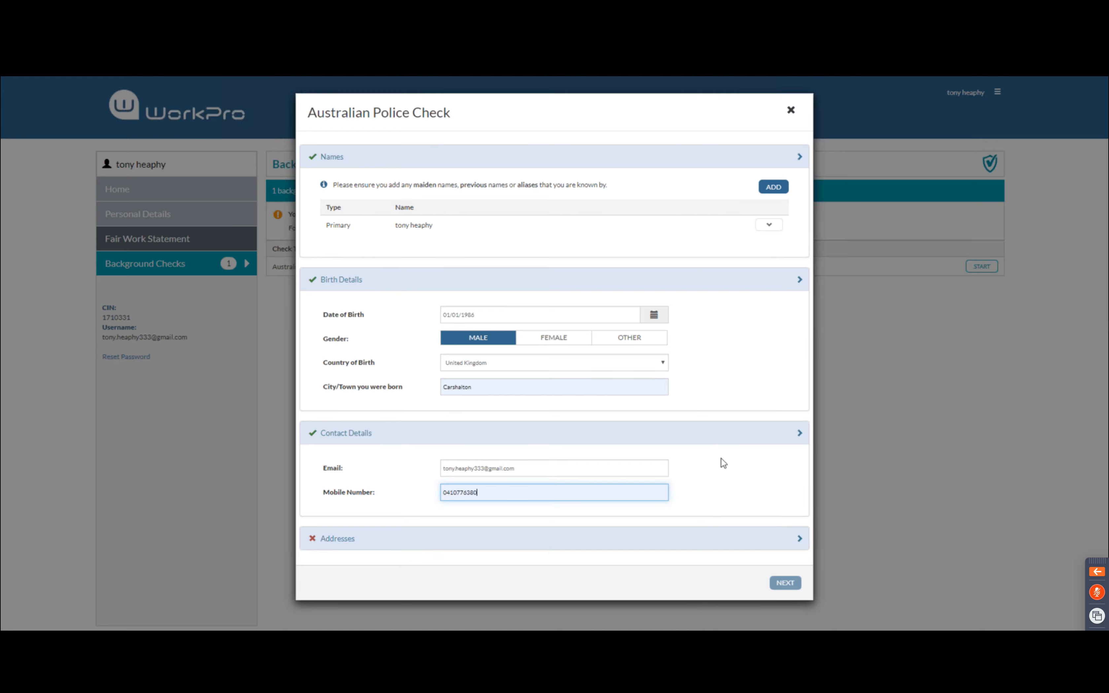
pyautogui.click(477, 546)
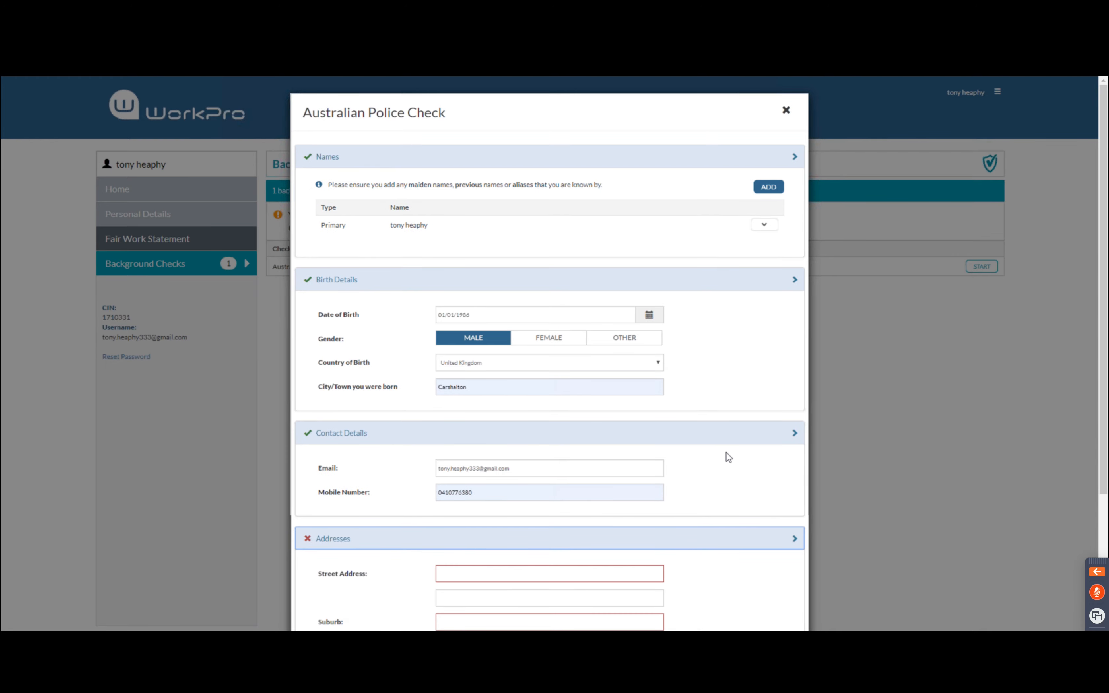
pyautogui.scroll(-4, 729, 457)
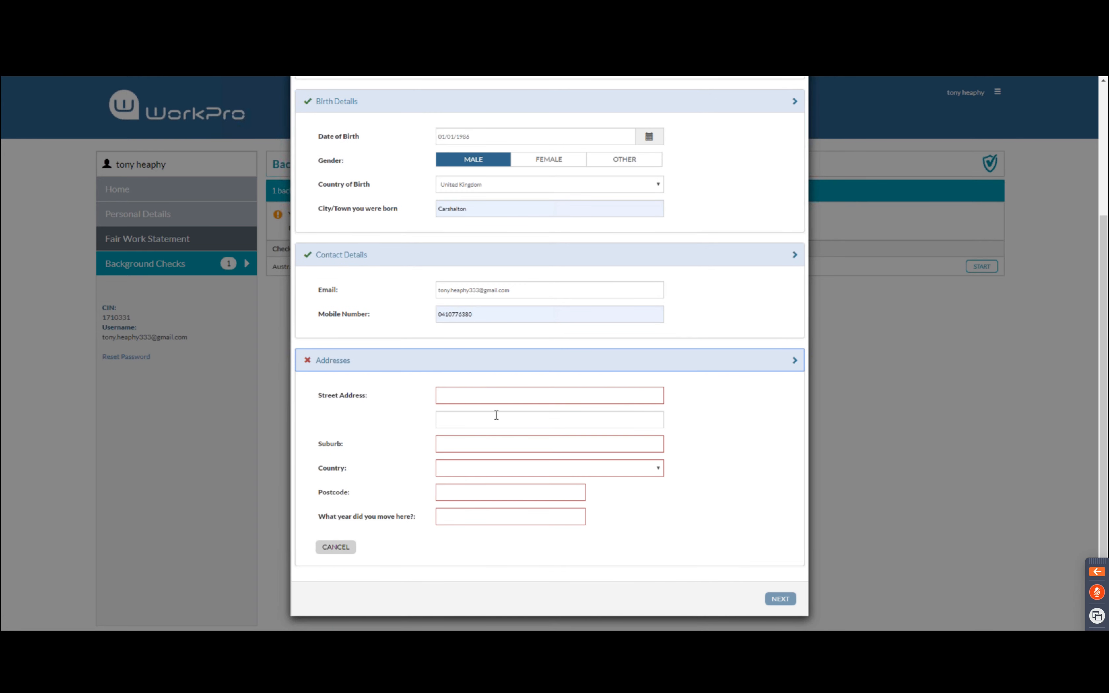
pyautogui.click(483, 393)
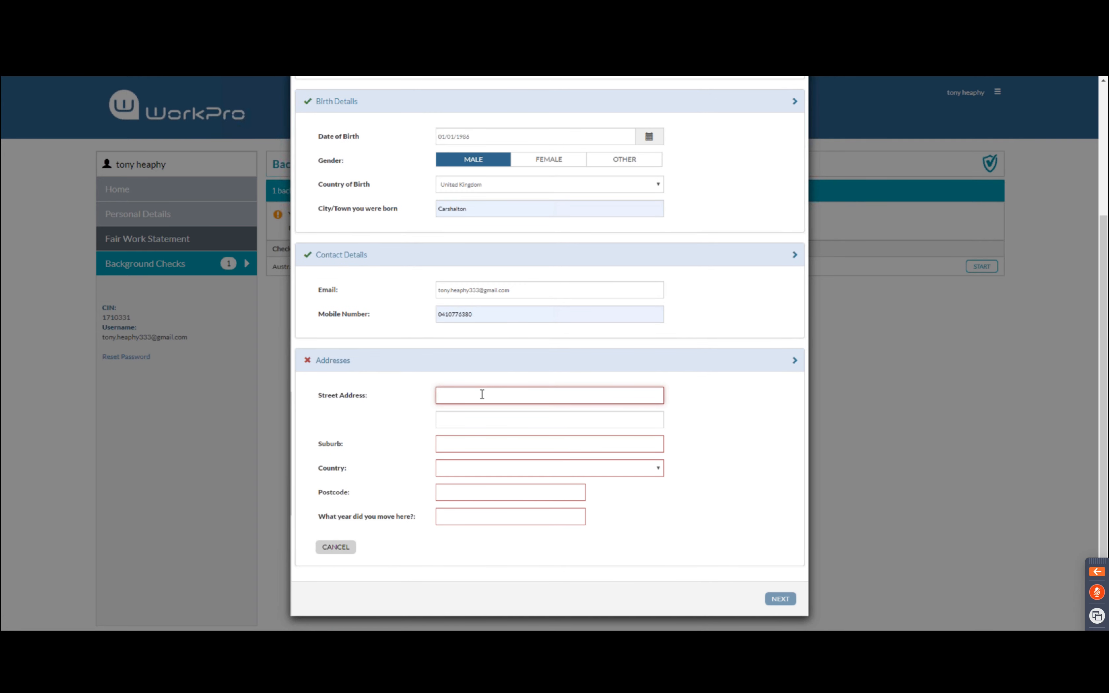
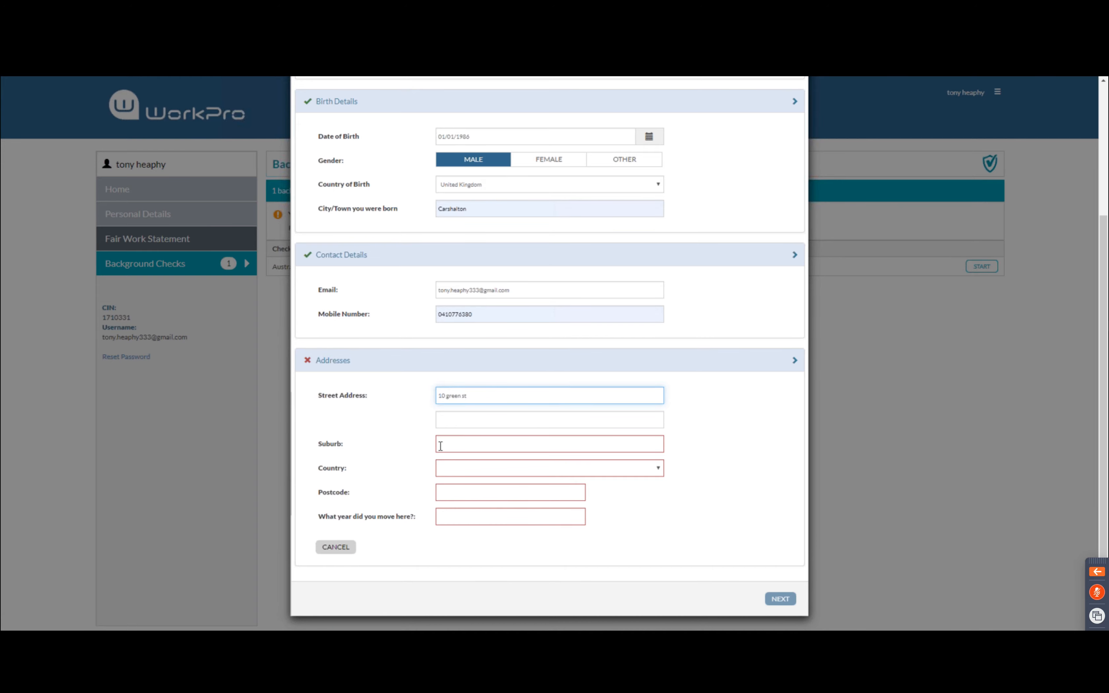
pyautogui.click(467, 441)
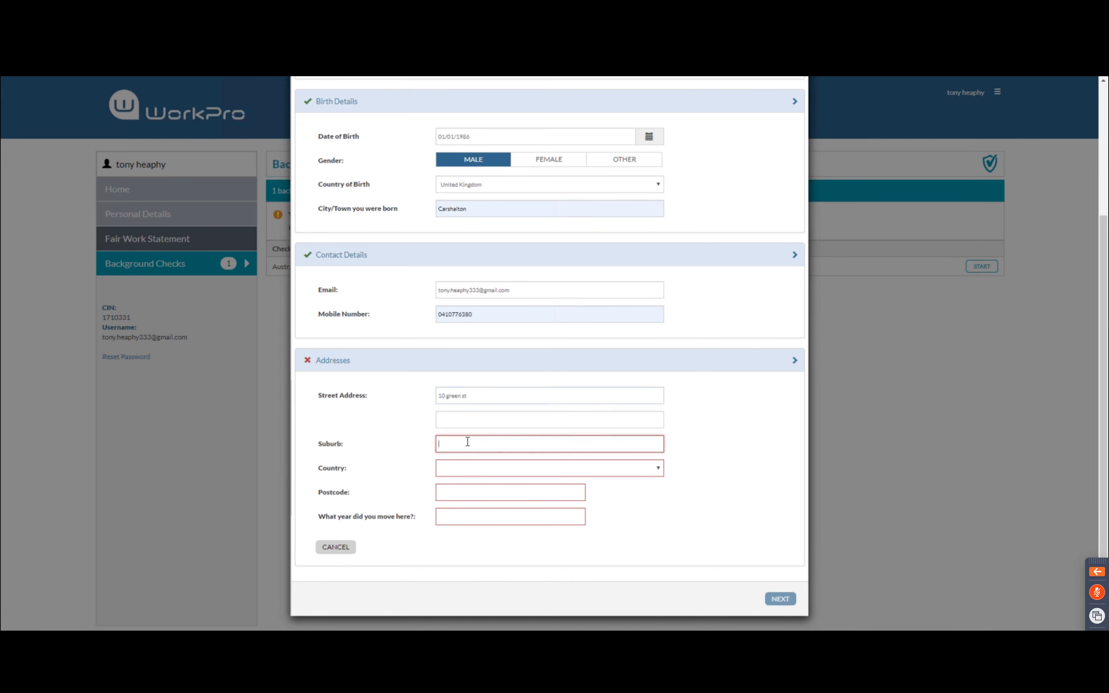
pyautogui.write('st kilda')
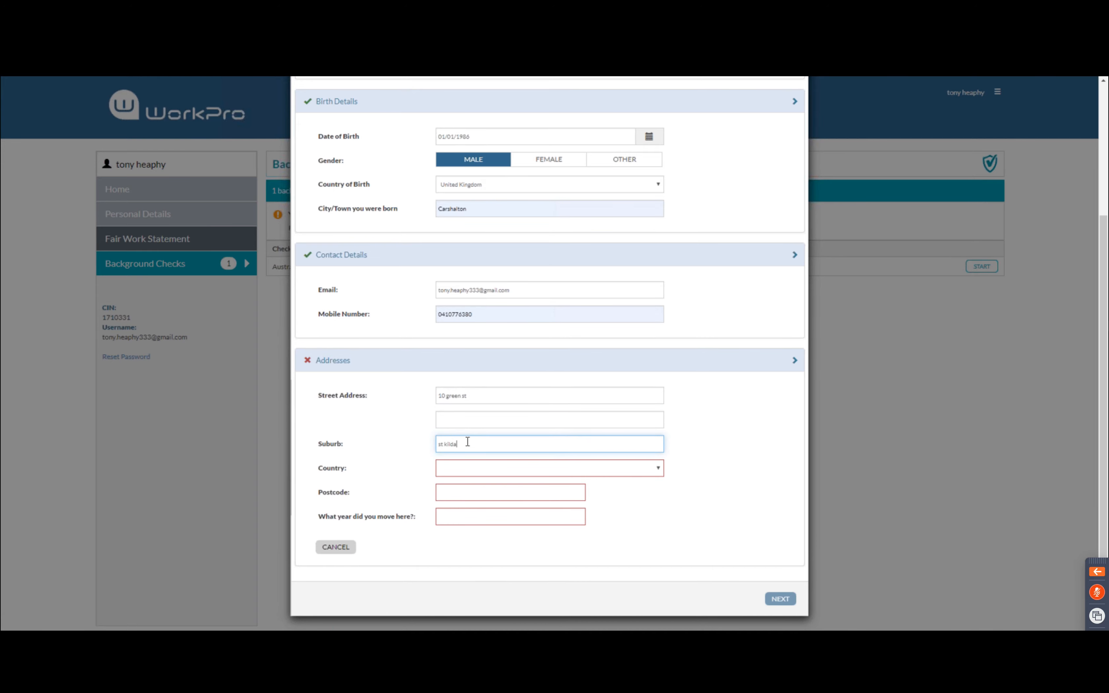
# Set country Australia, state VIC, the postcode and moved-in year 2005, and save the address
pyautogui.click(463, 468)
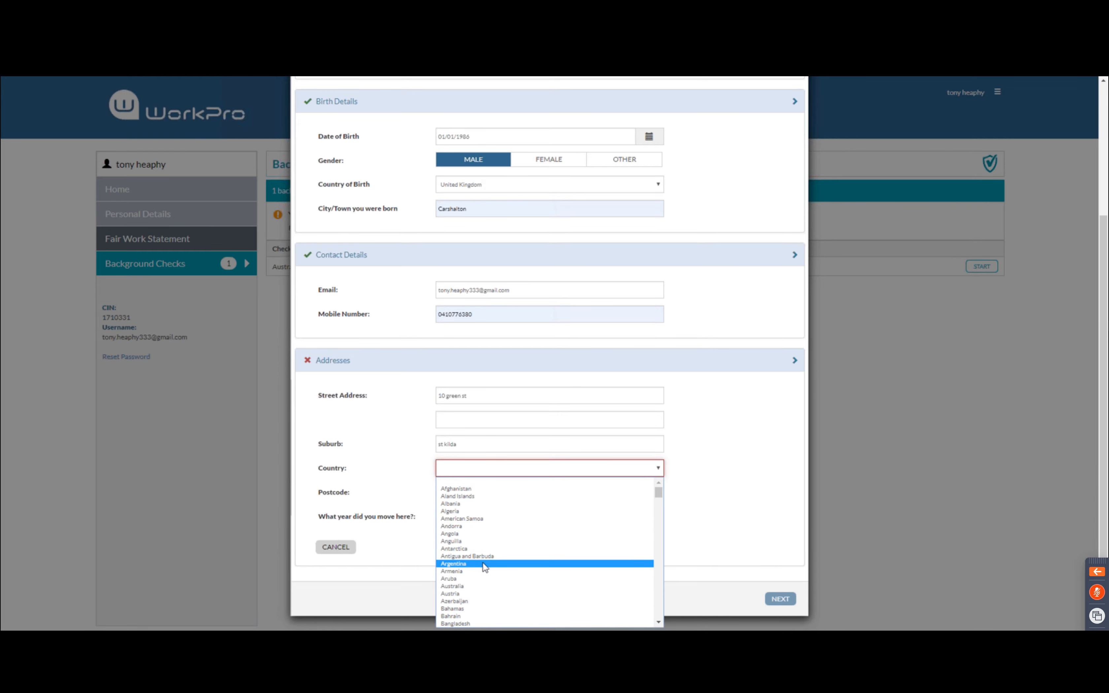
pyautogui.click(479, 587)
pyautogui.click(454, 495)
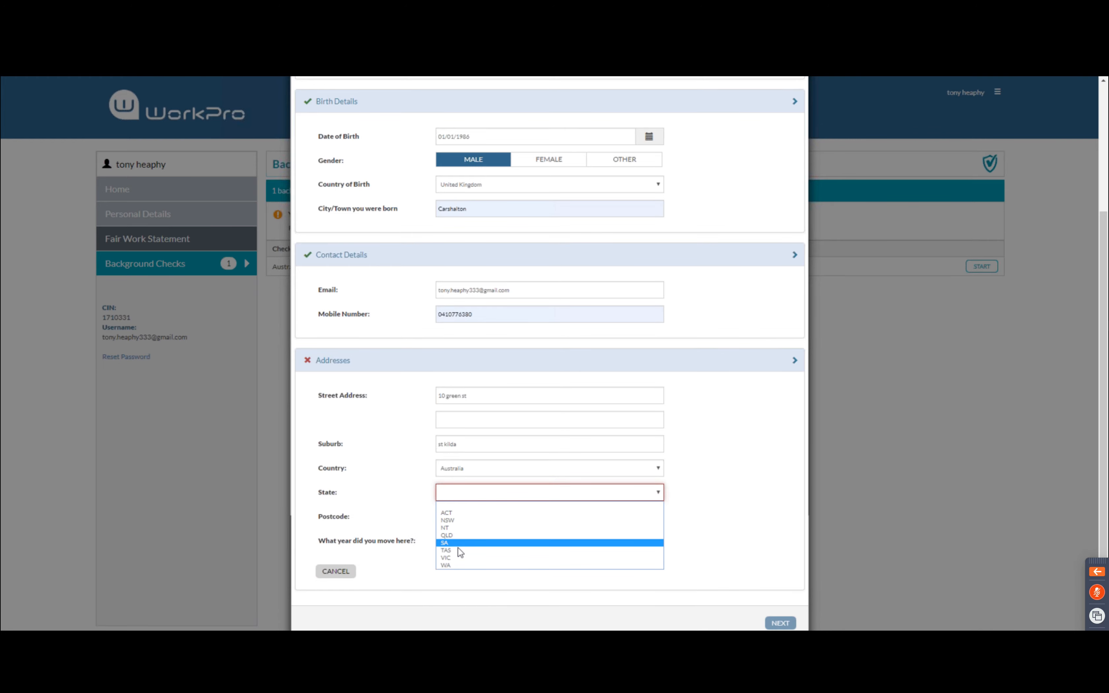
pyautogui.click(458, 559)
pyautogui.click(482, 516)
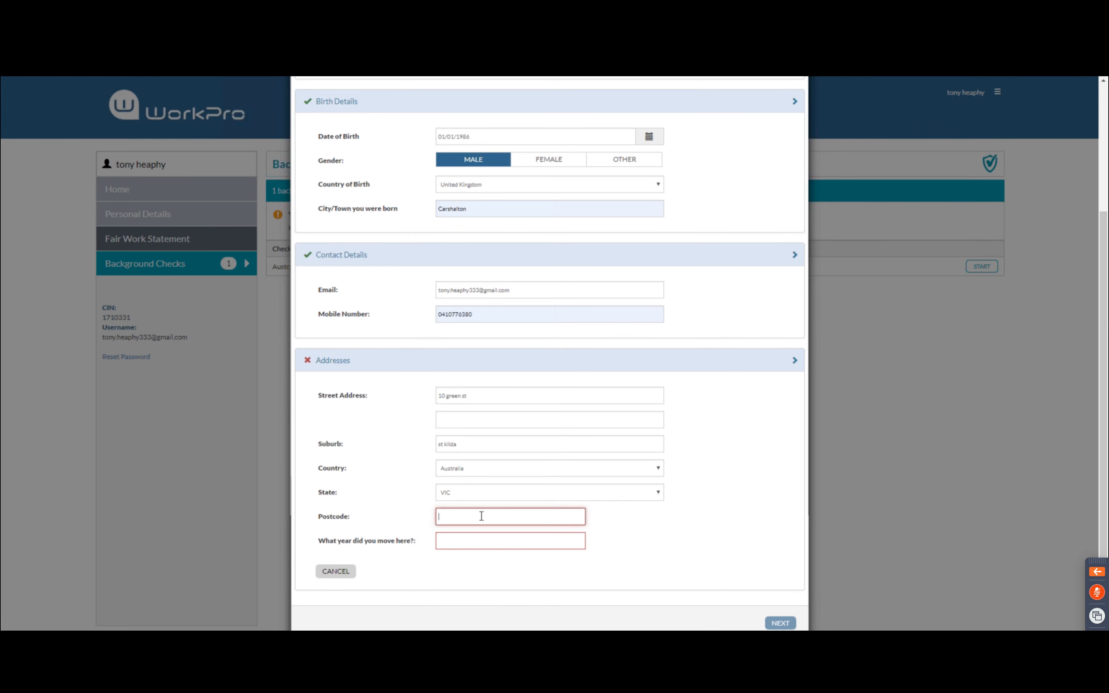
pyautogui.write('3182')
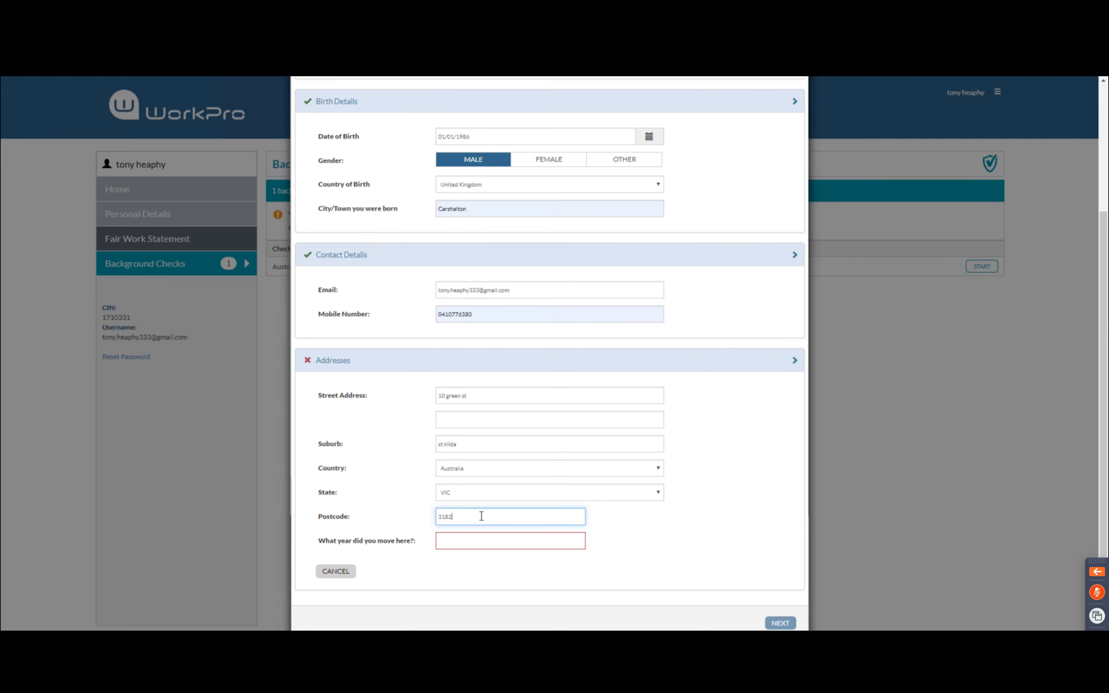
pyautogui.click(461, 539)
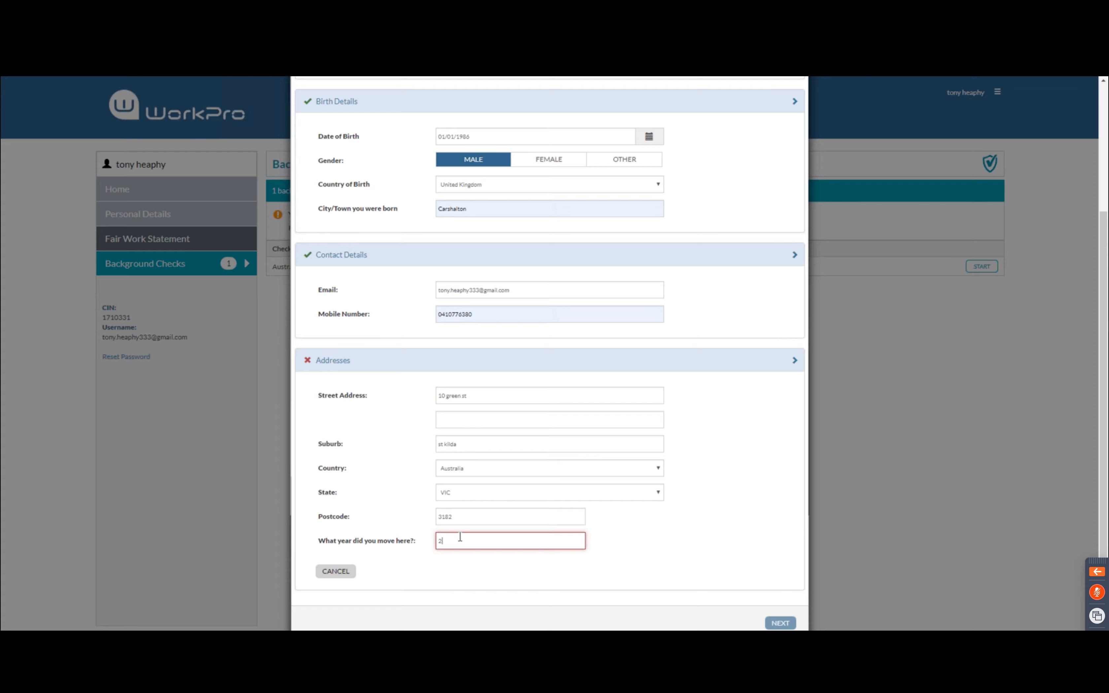
pyautogui.write('2005')
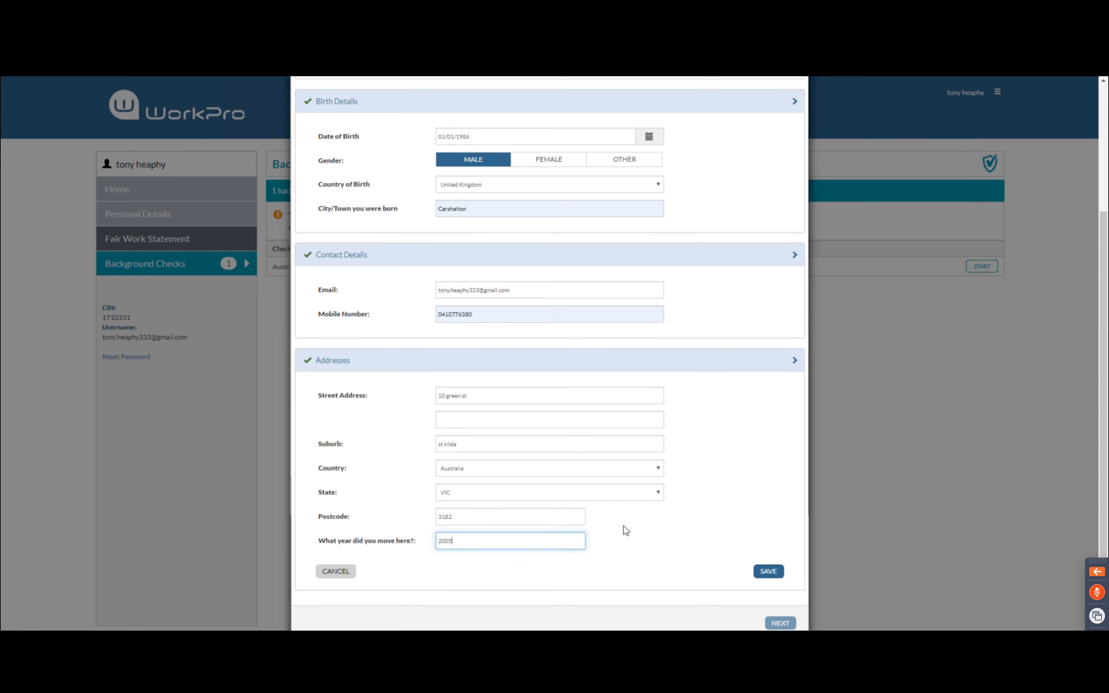
pyautogui.click(633, 531)
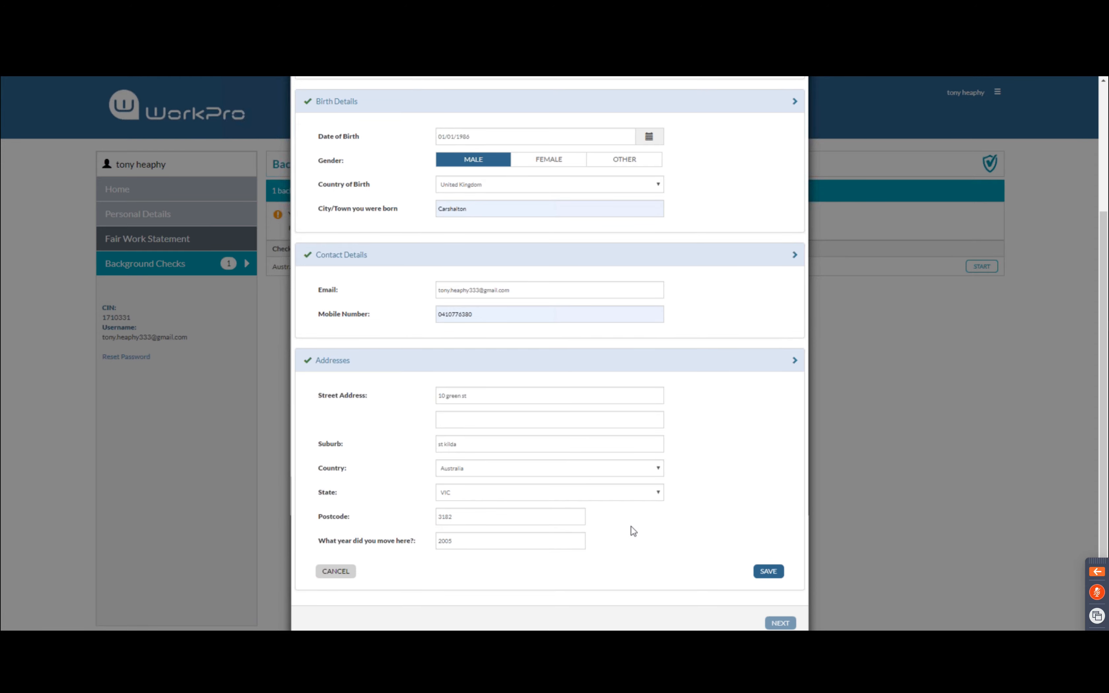
pyautogui.click(767, 573)
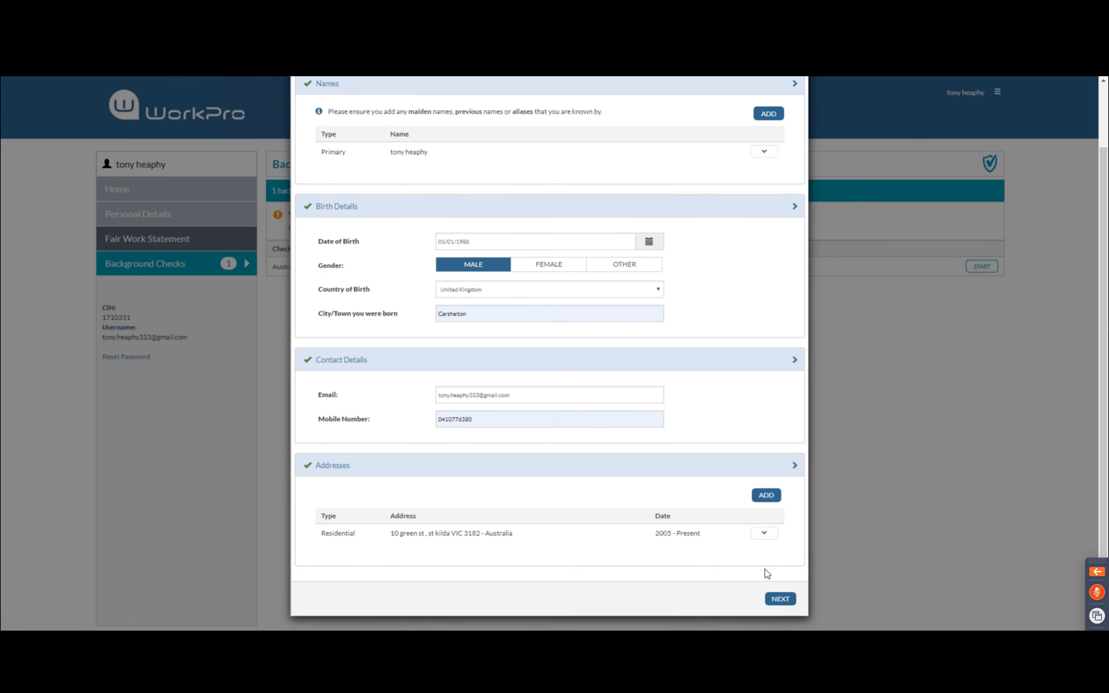
pyautogui.click(781, 600)
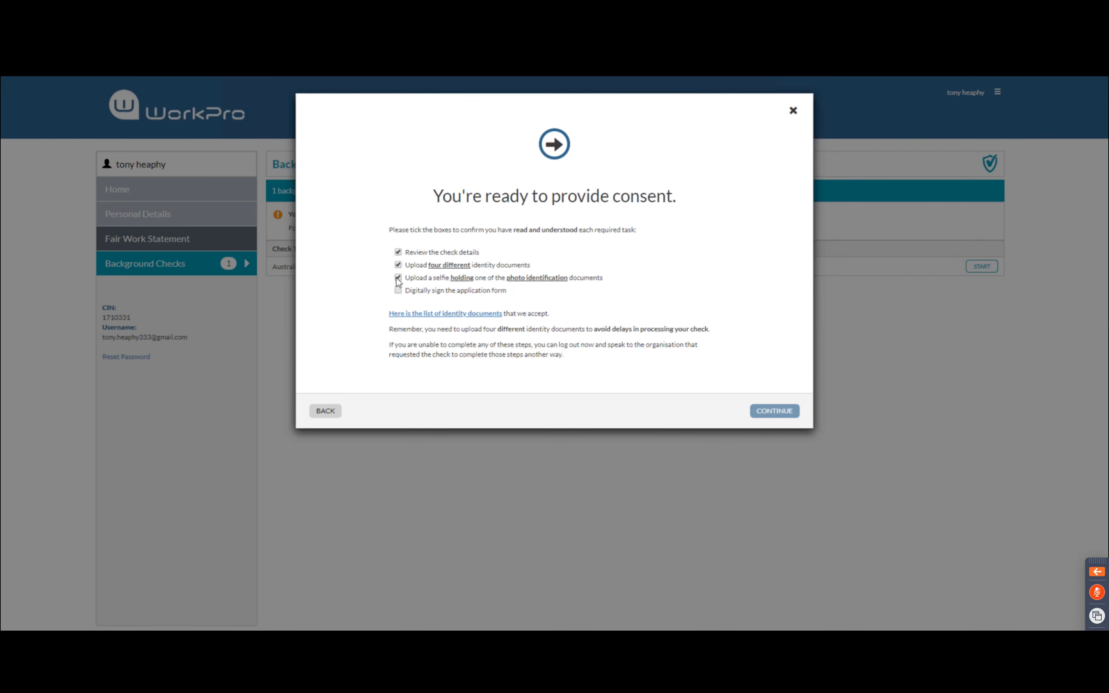
# Tick 'Digitally sign the application form' and continue into the consent steps
pyautogui.click(398, 291)
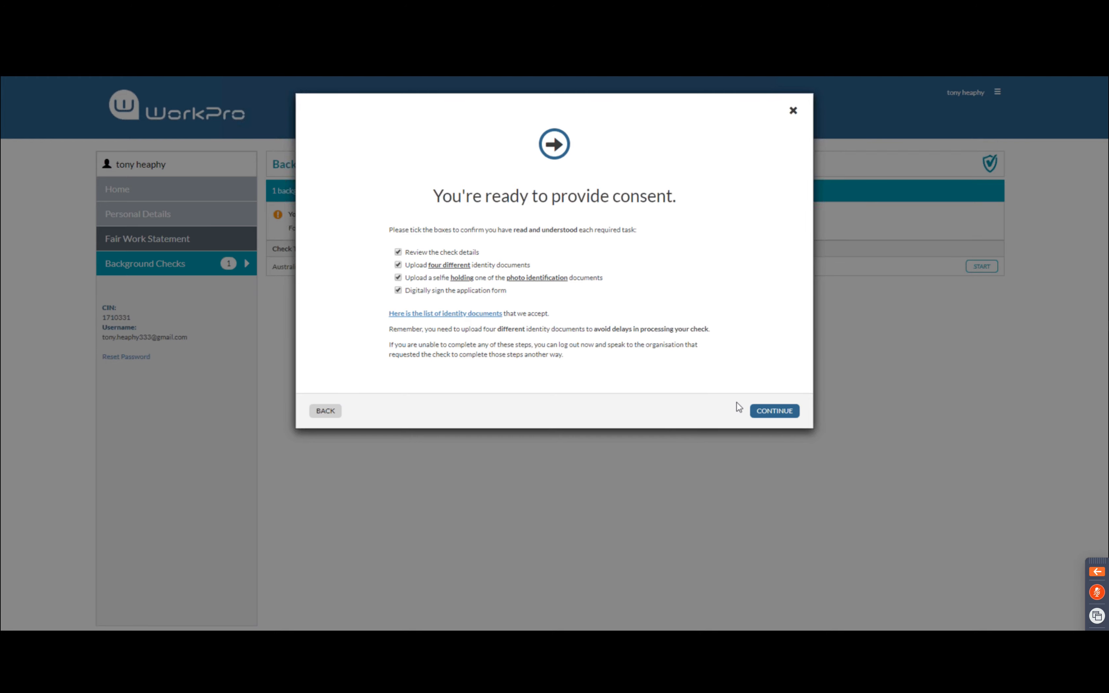
pyautogui.click(767, 413)
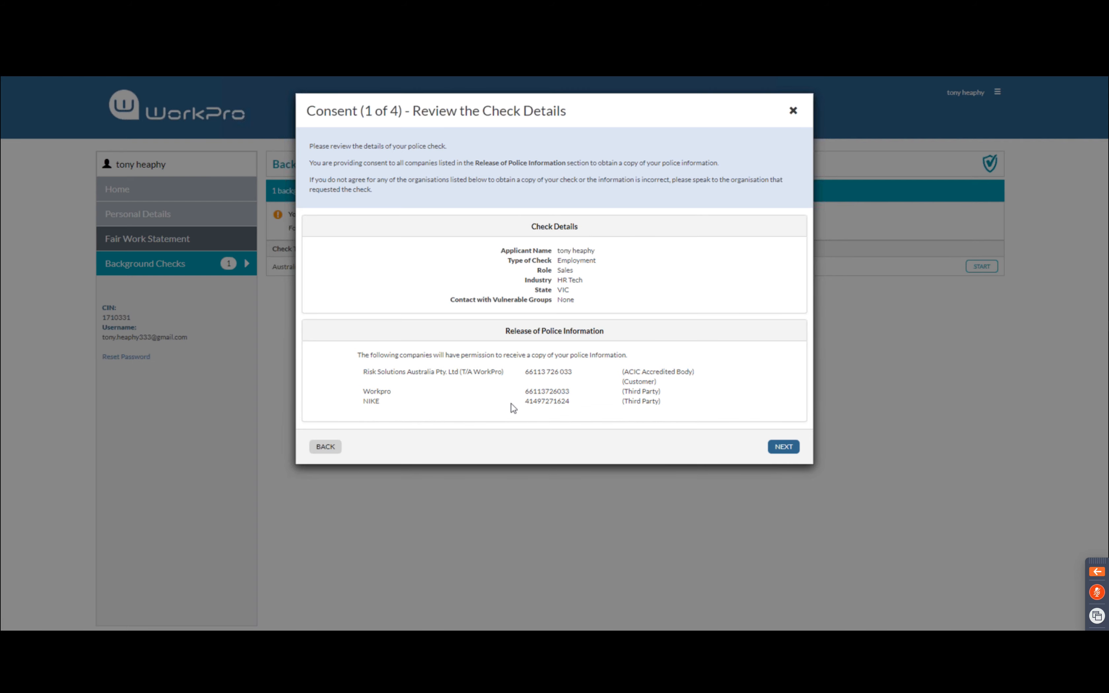
# Accept the check details and choose Full Australian Birth Certificate as Commencement of Identity
pyautogui.click(784, 449)
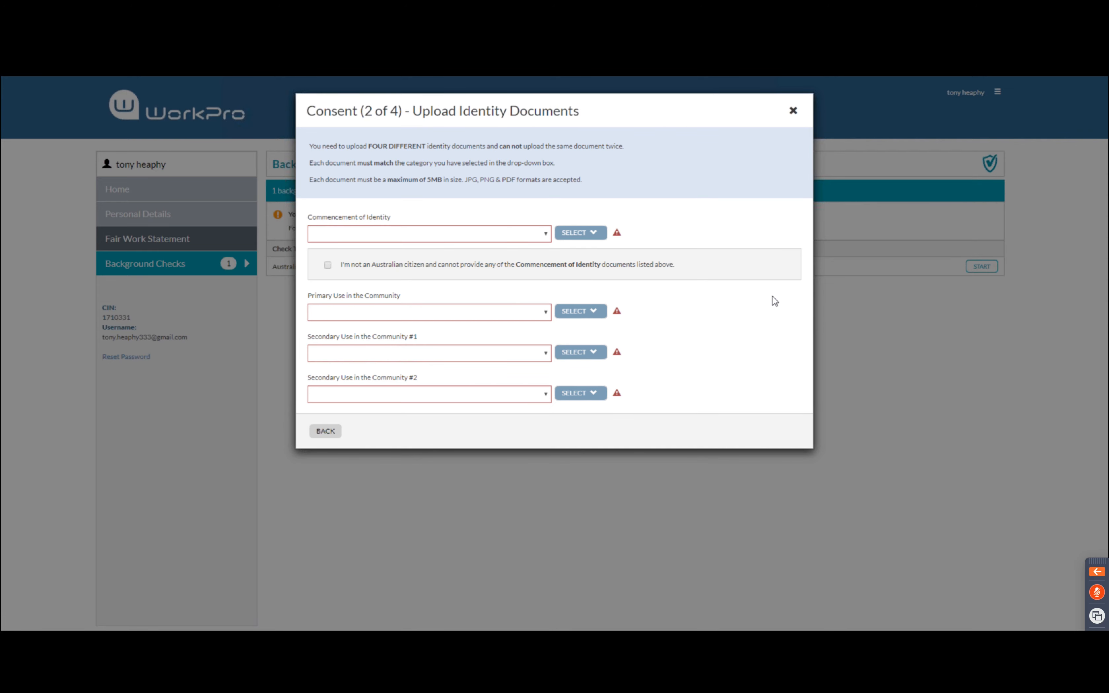
pyautogui.click(458, 237)
pyautogui.click(417, 261)
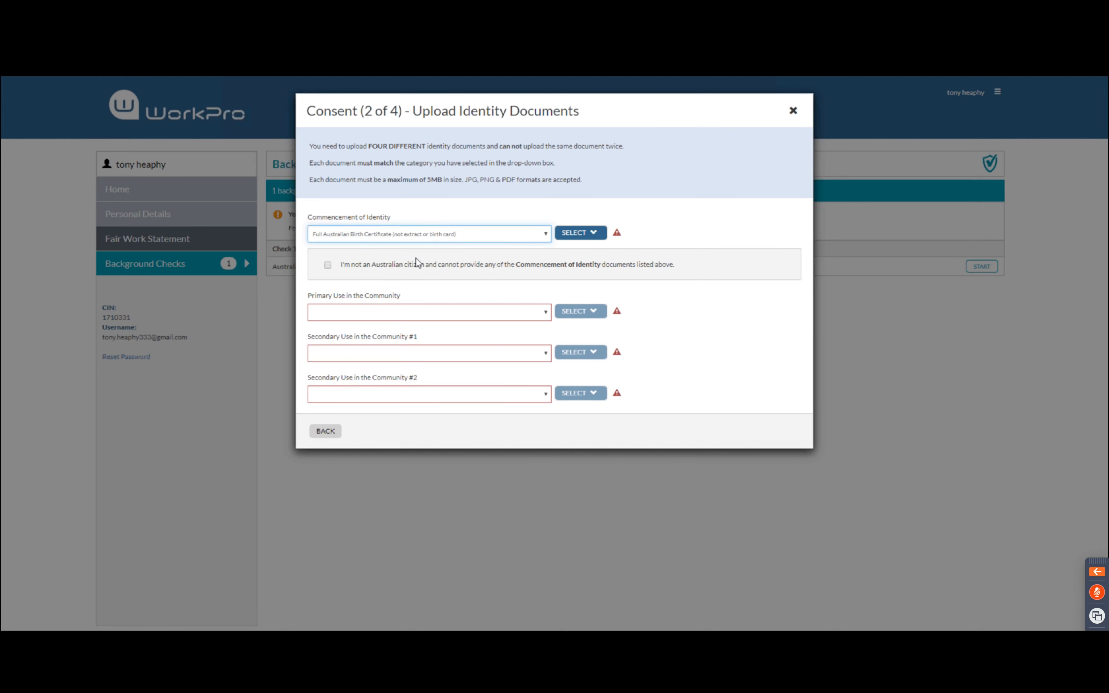
# Upload the 'drivers front' image from the Personal folder as that document
pyautogui.click(593, 234)
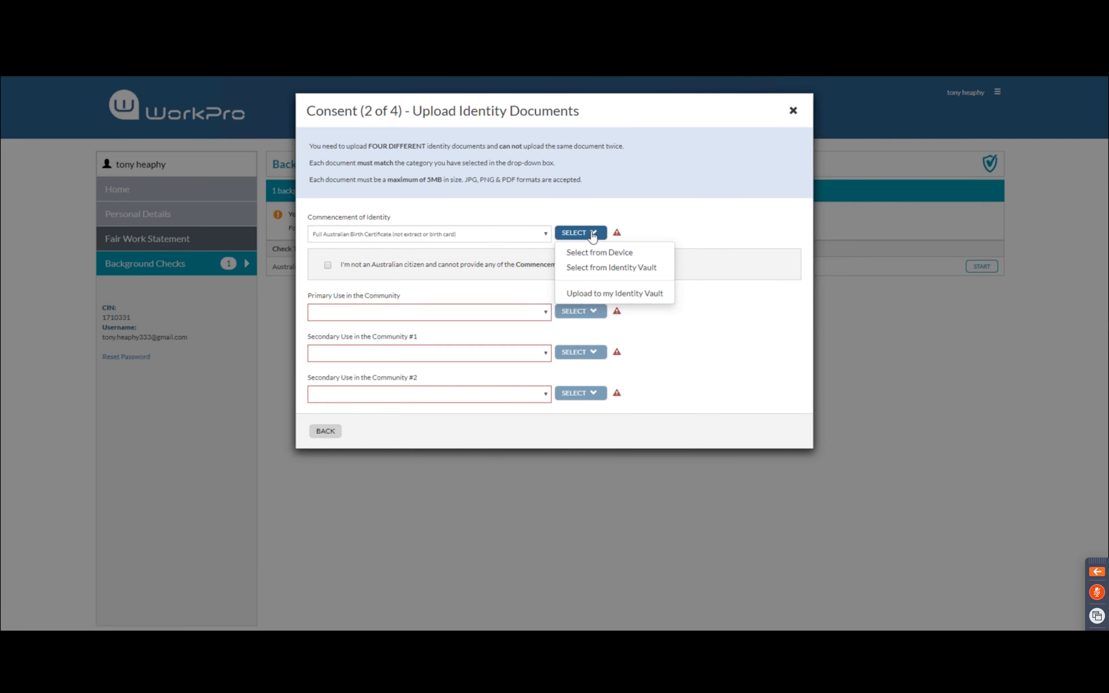
pyautogui.click(588, 251)
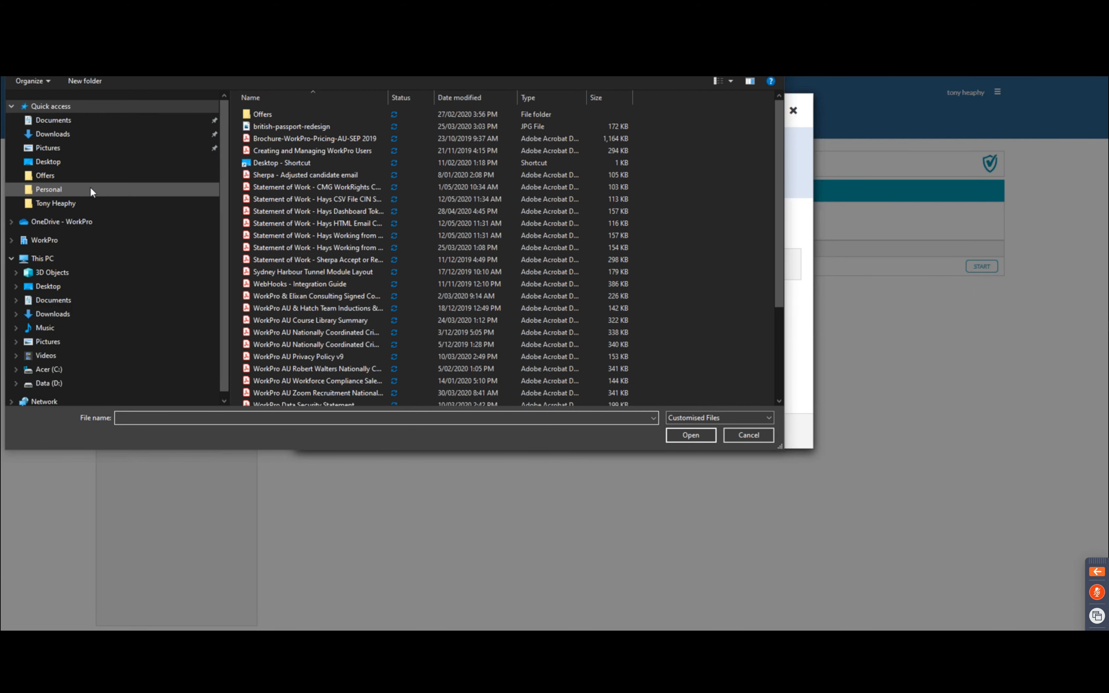
pyautogui.click(90, 192)
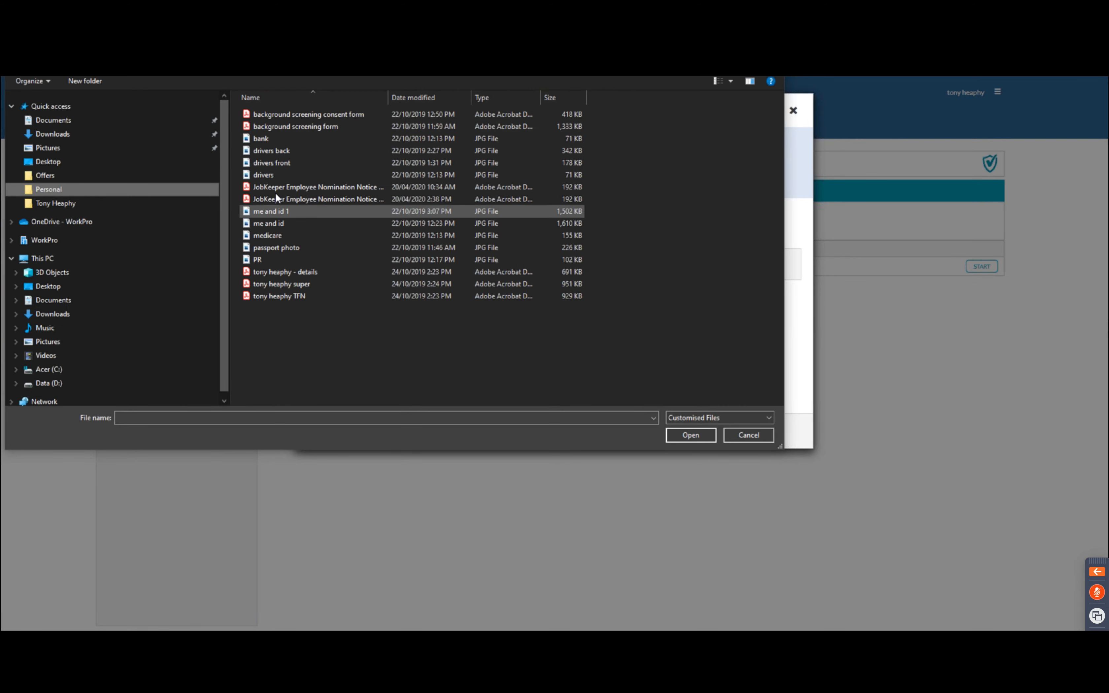
pyautogui.click(297, 164)
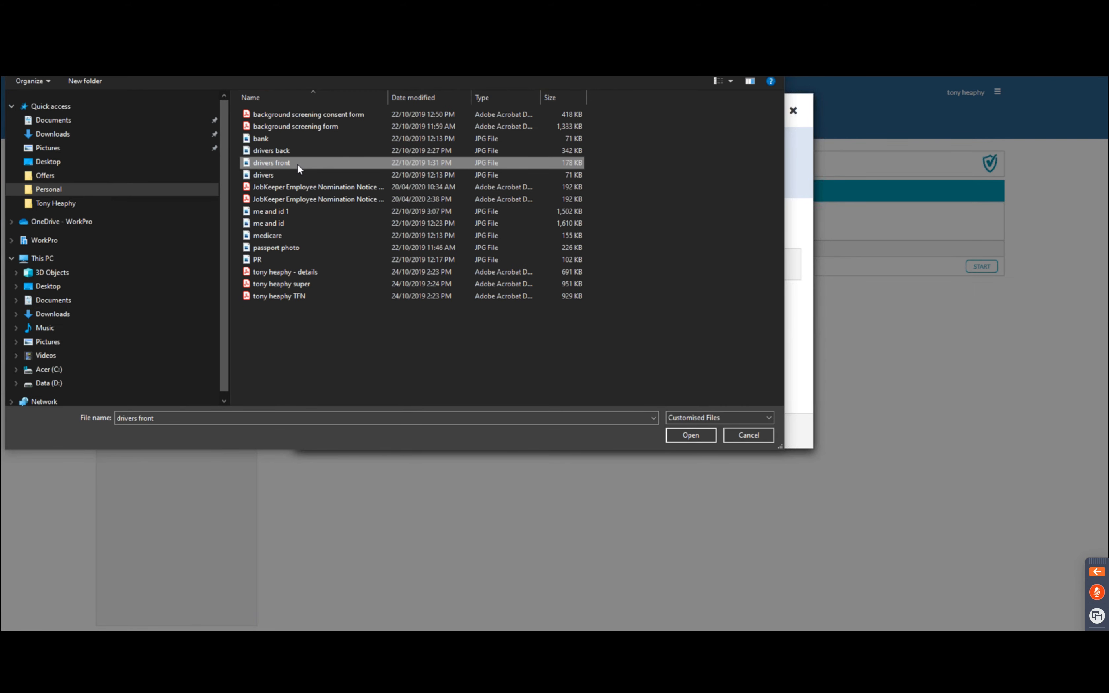
pyautogui.click(697, 437)
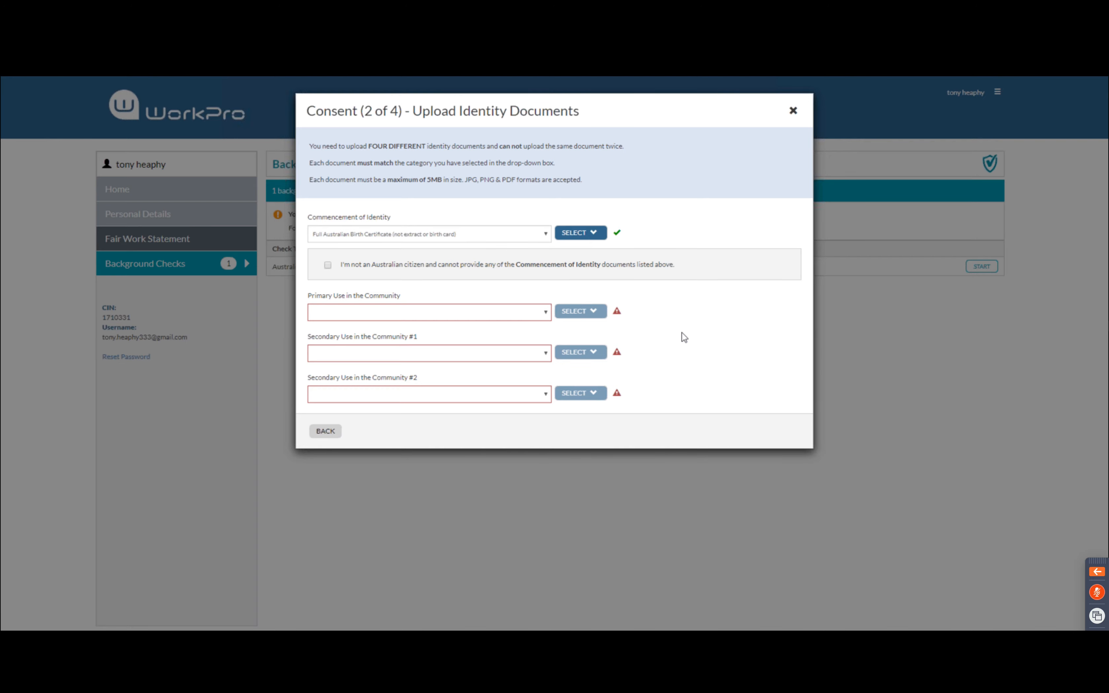
# Declare non-Australian citizenship and dismiss the free Work Rights Check without completing it
pyautogui.click(328, 266)
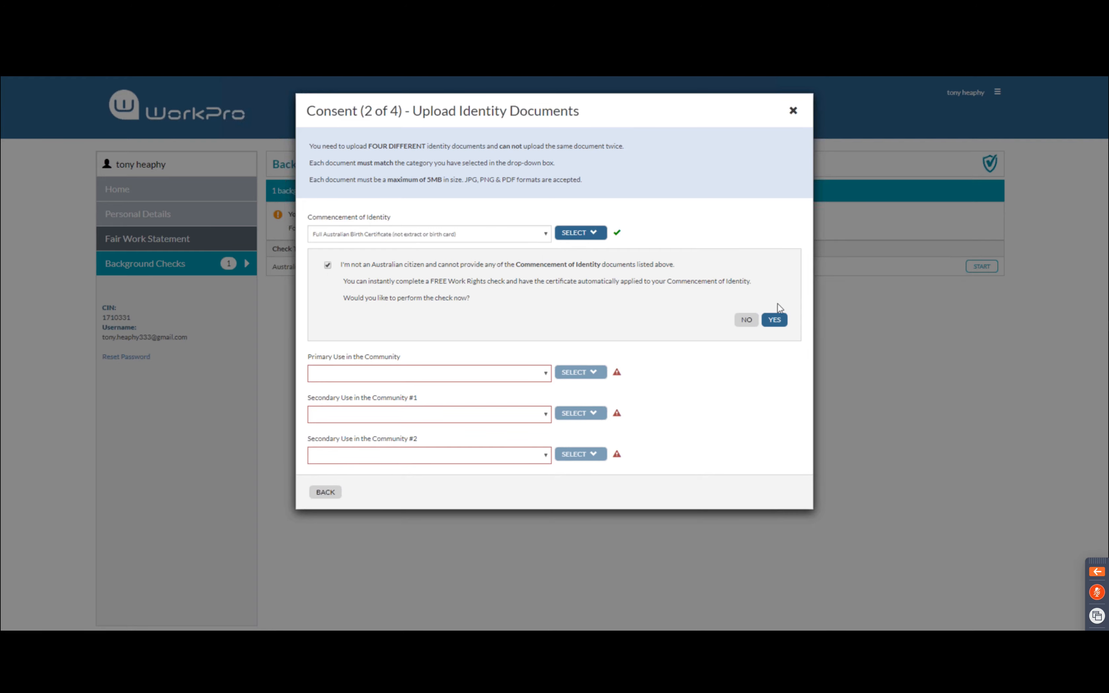
pyautogui.click(776, 319)
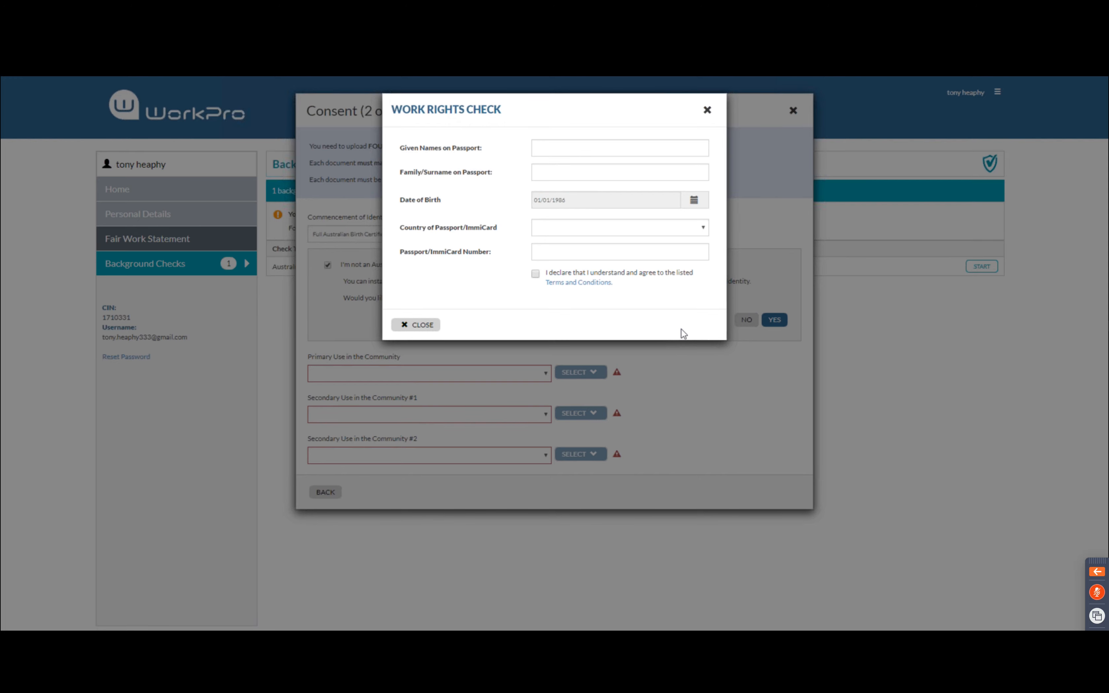
pyautogui.click(707, 110)
# Change the Commencement of Identity document to Current Australian Passport and enter the passport number
pyautogui.click(429, 236)
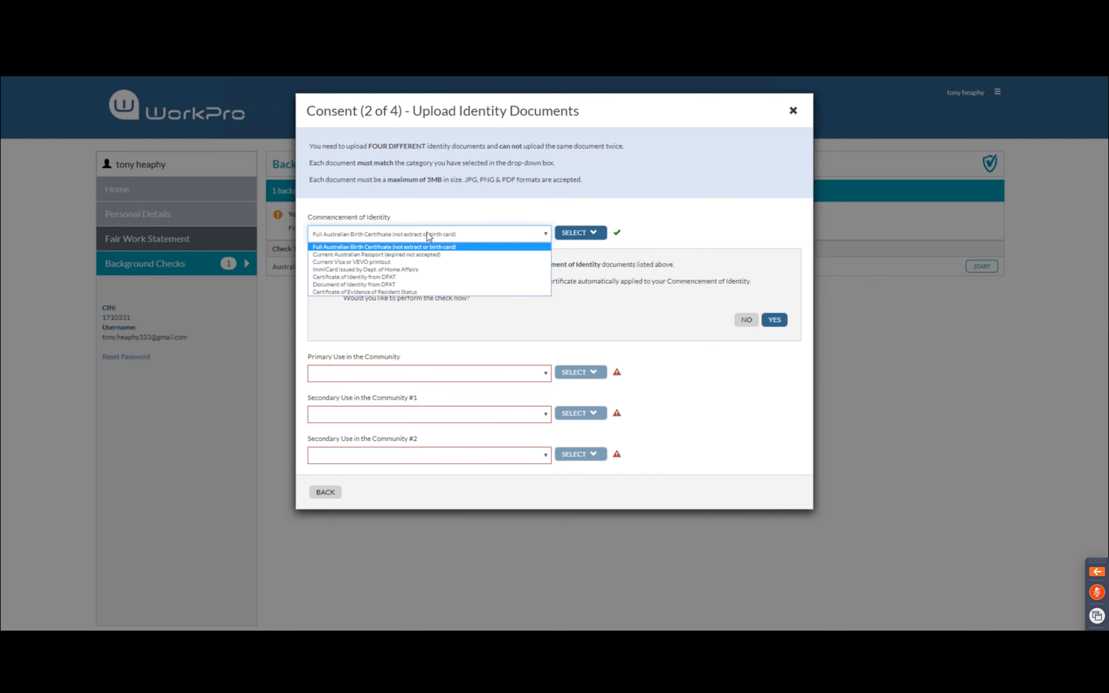
pyautogui.click(384, 254)
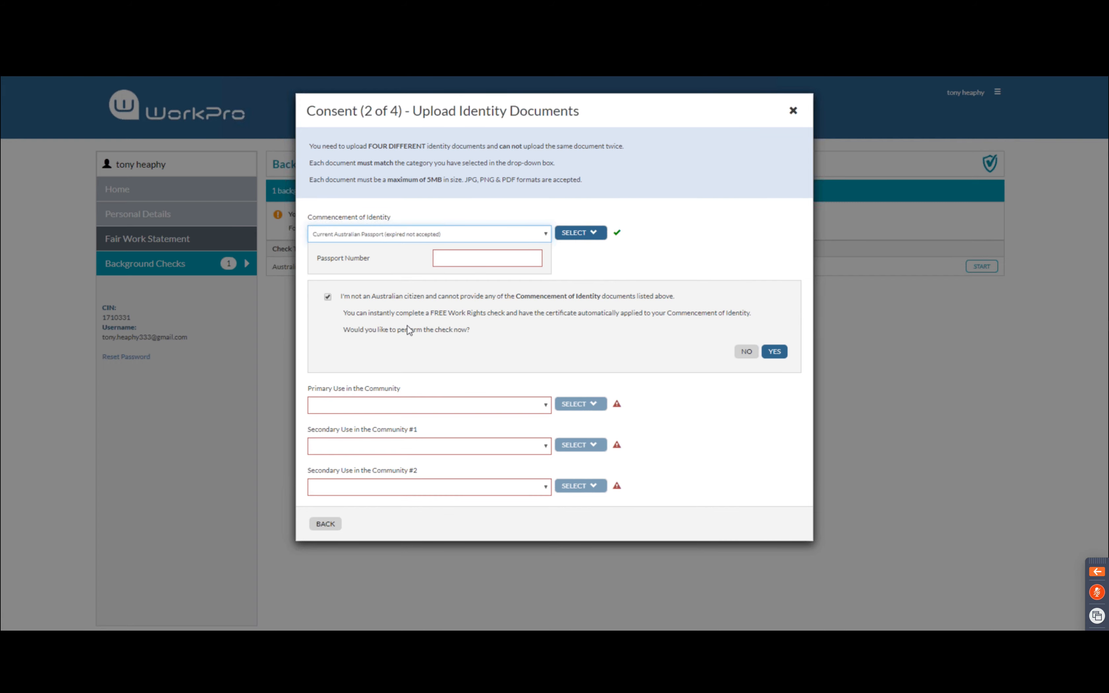
pyautogui.click(480, 256)
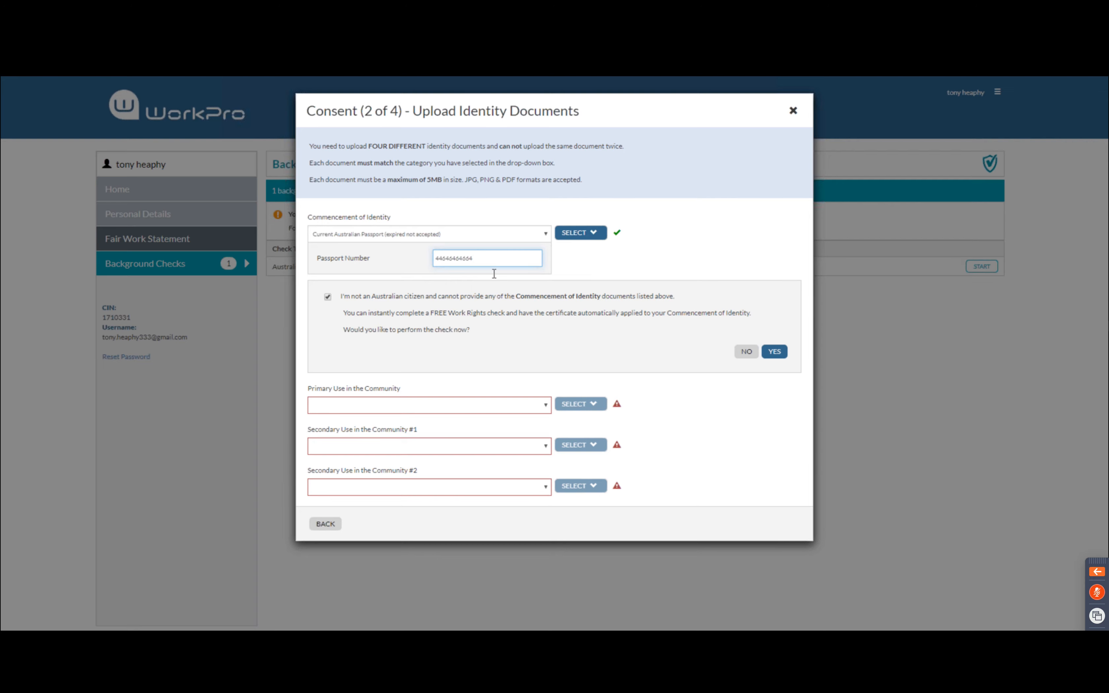
pyautogui.click(363, 409)
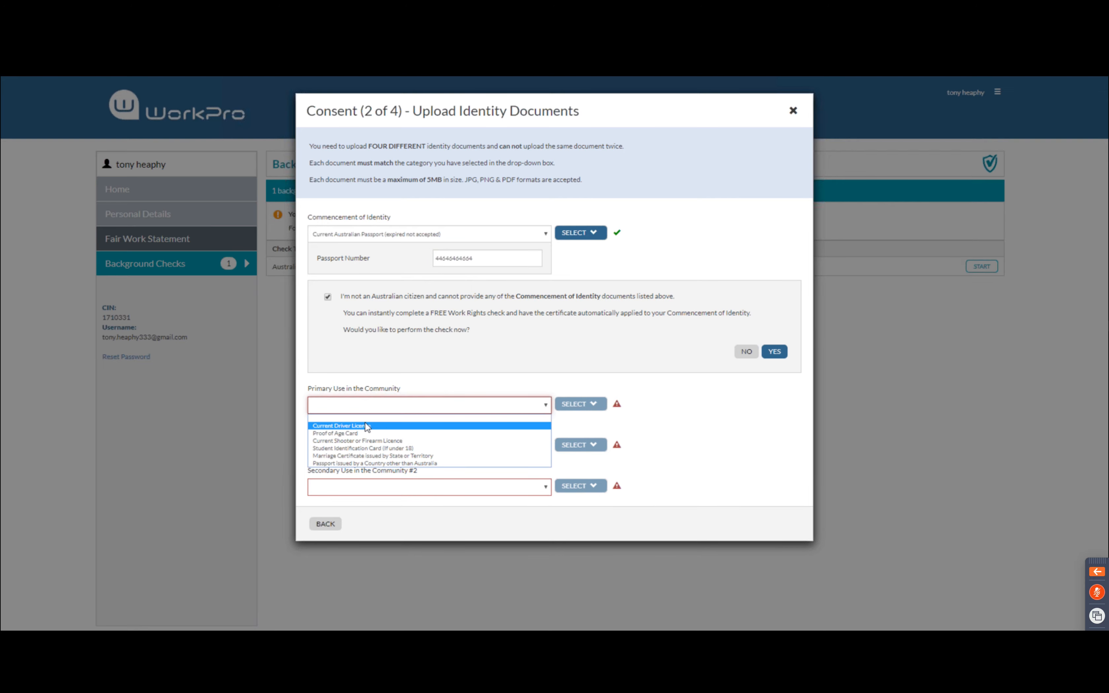
# Set the primary document to a VIC Current Driver Licence with its number, and upload the drivers front image
pyautogui.click(366, 426)
pyautogui.click(487, 436)
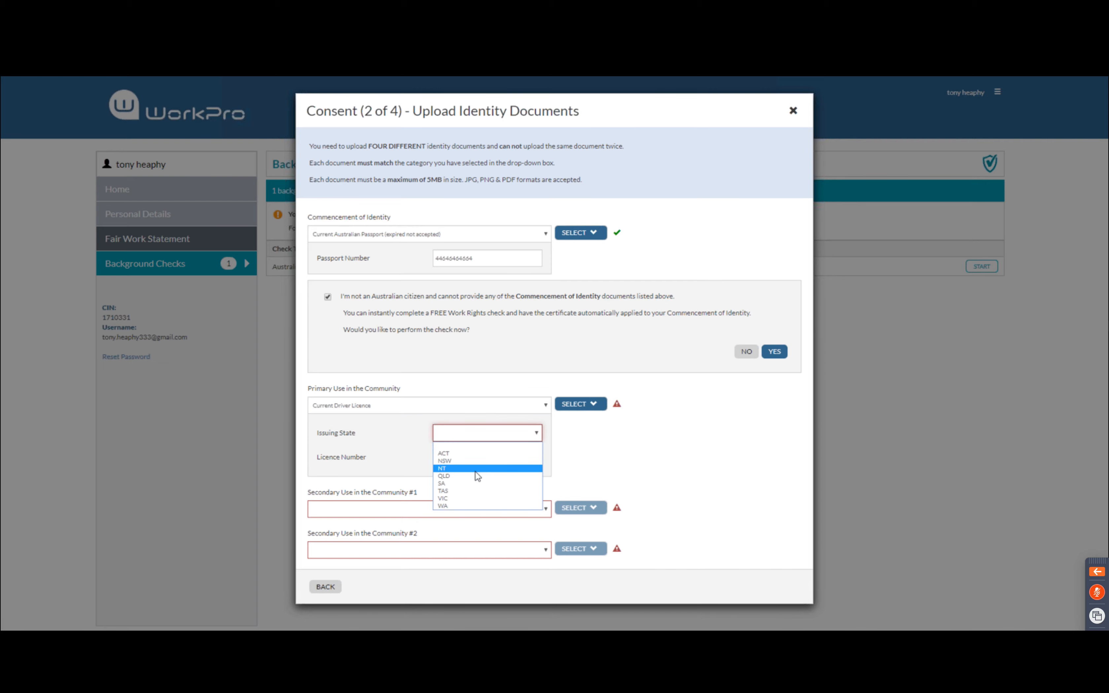
pyautogui.click(476, 503)
pyautogui.click(465, 460)
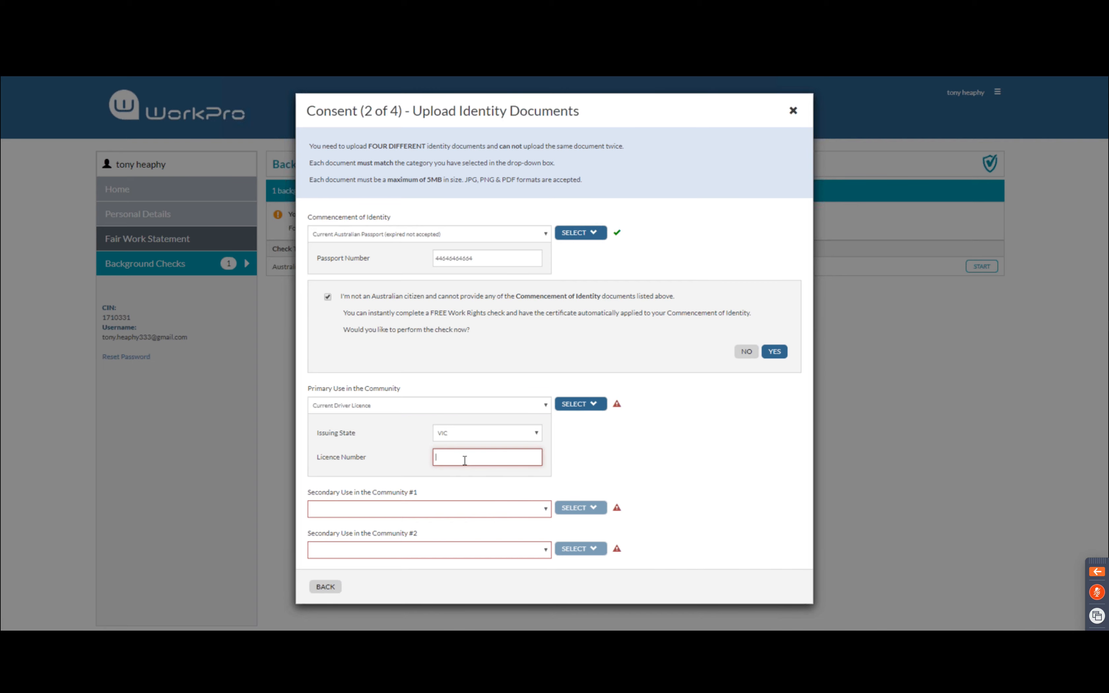
pyautogui.click(587, 409)
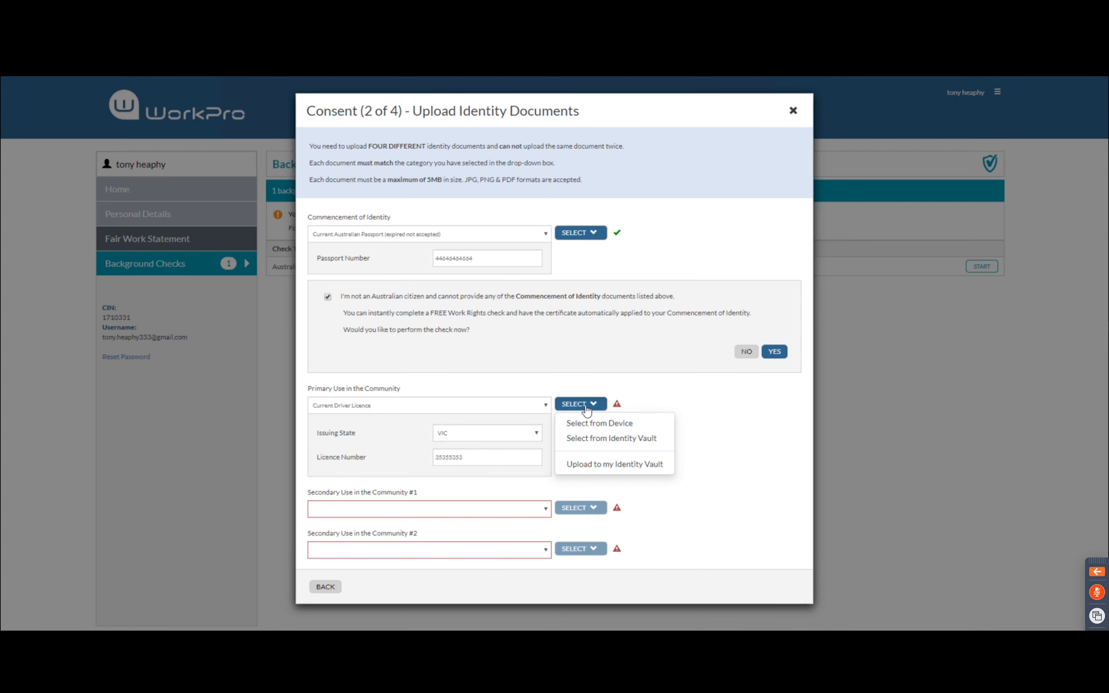
pyautogui.click(598, 424)
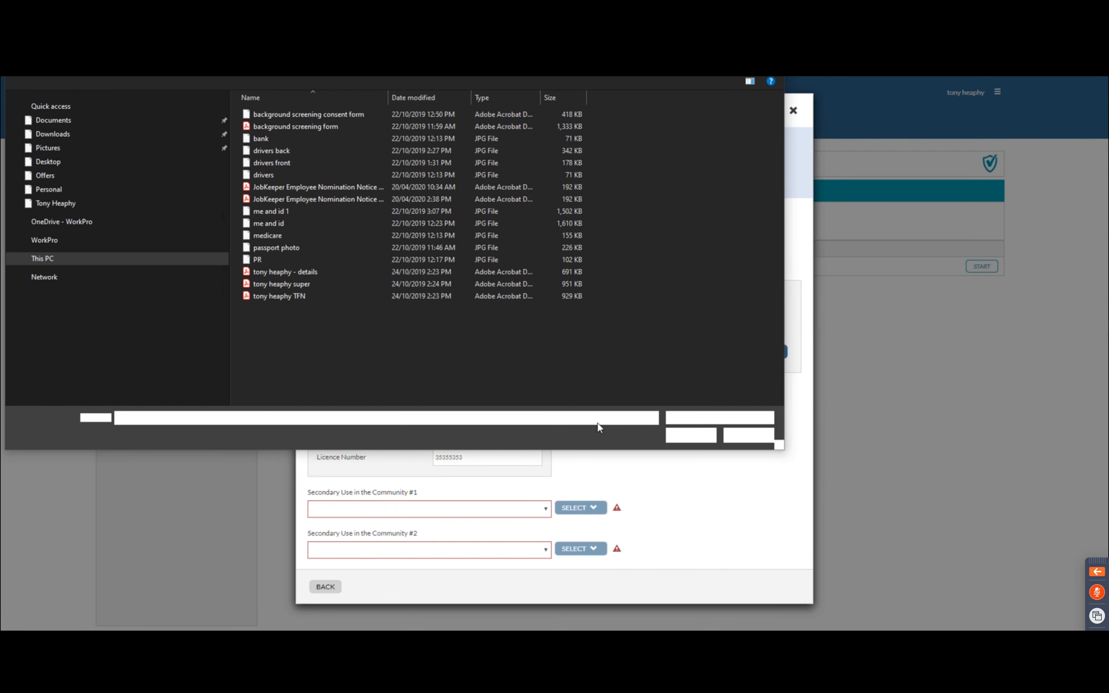
pyautogui.click(297, 165)
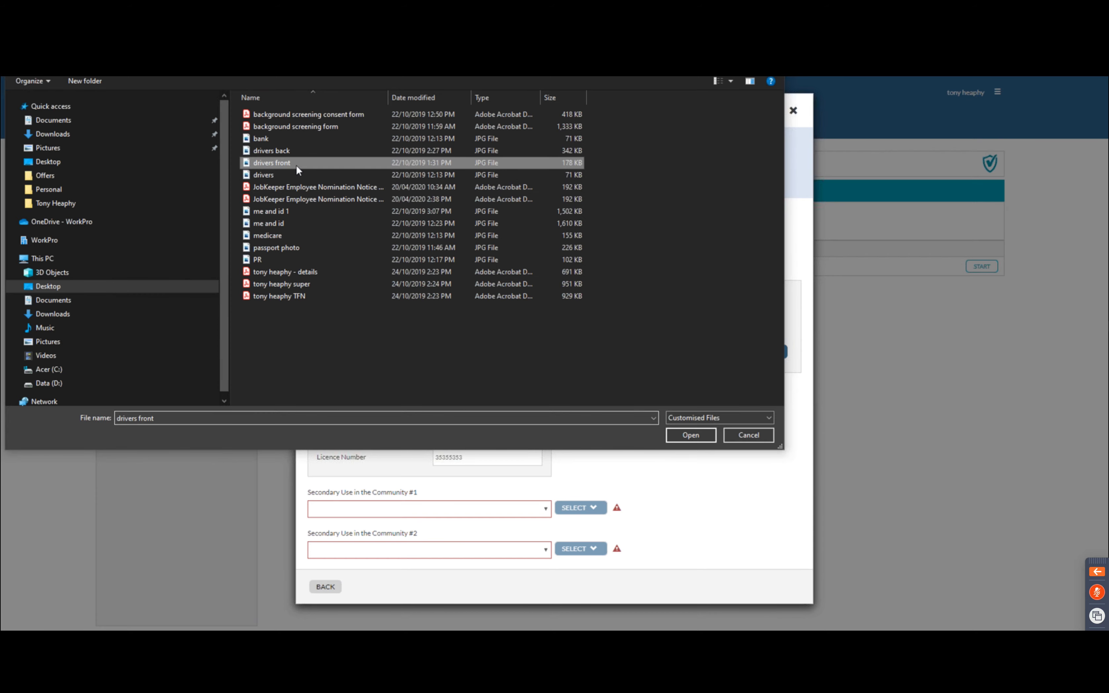
pyautogui.click(682, 436)
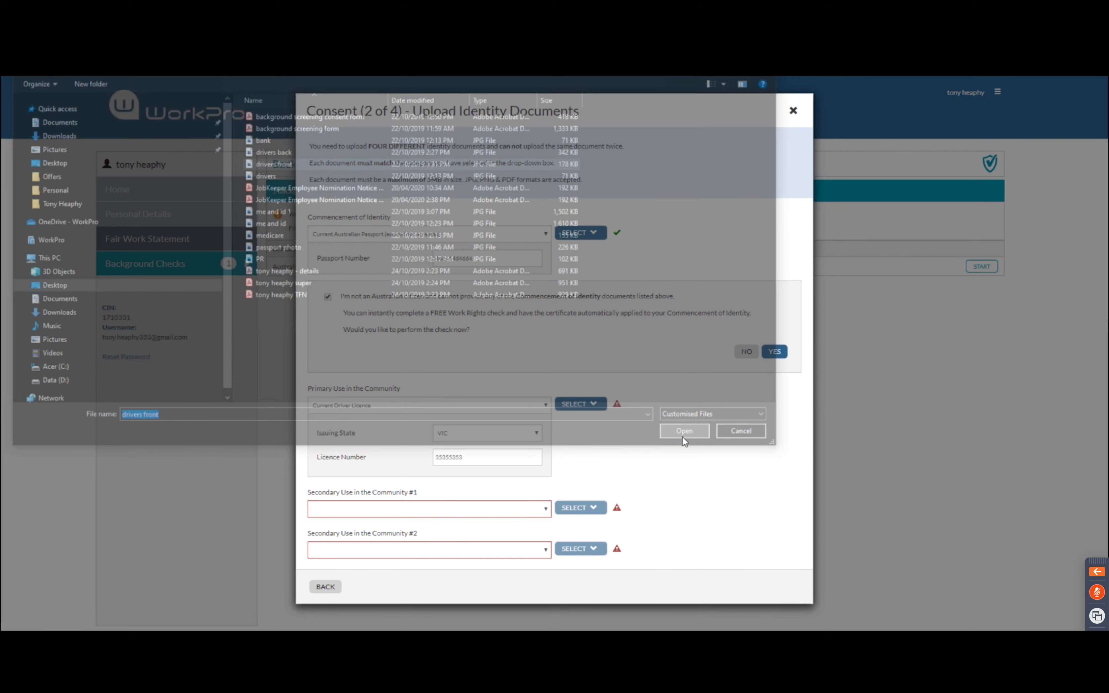
# Set the first secondary document to Medicare Card and upload its image from the device
pyautogui.click(463, 512)
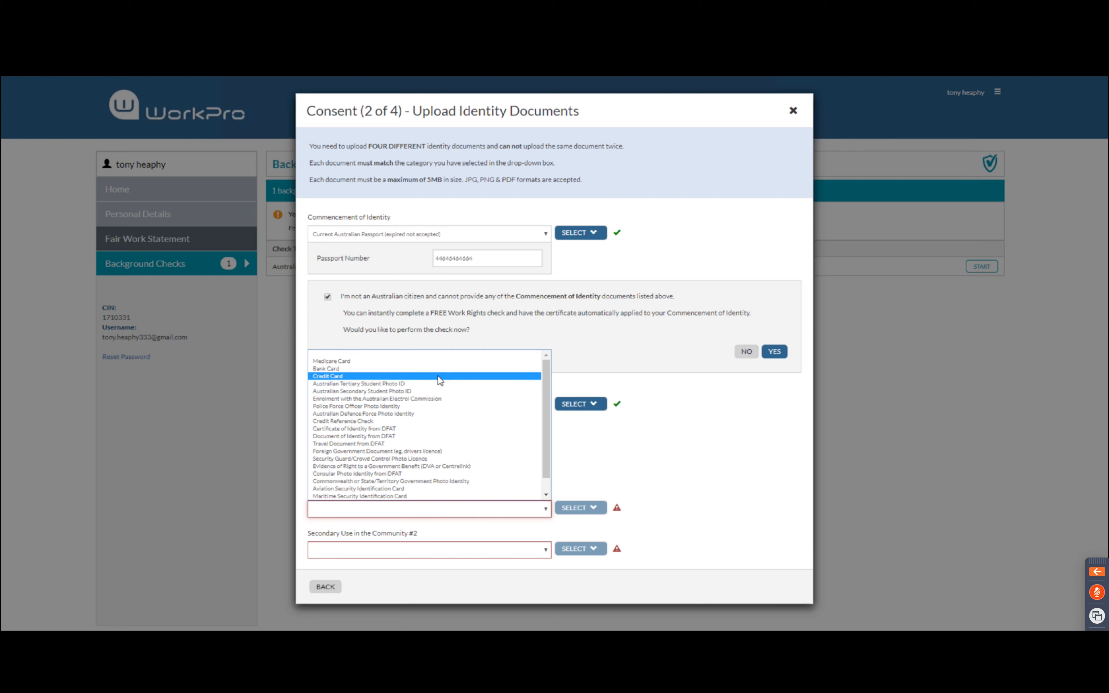
pyautogui.click(450, 363)
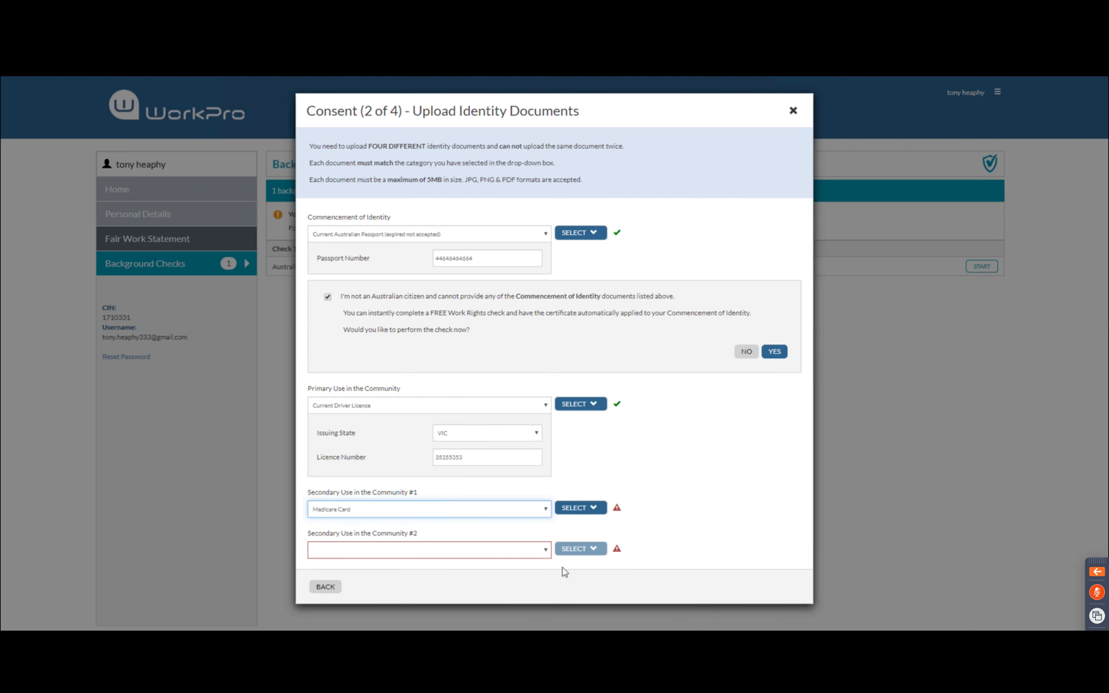
pyautogui.click(581, 512)
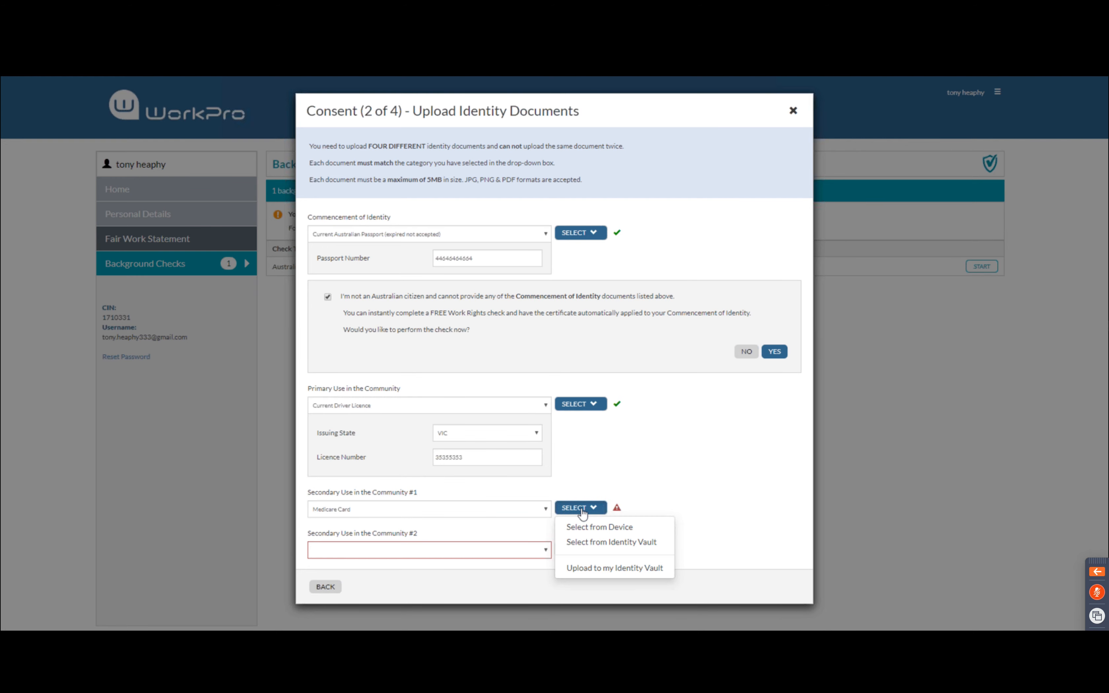
pyautogui.click(595, 527)
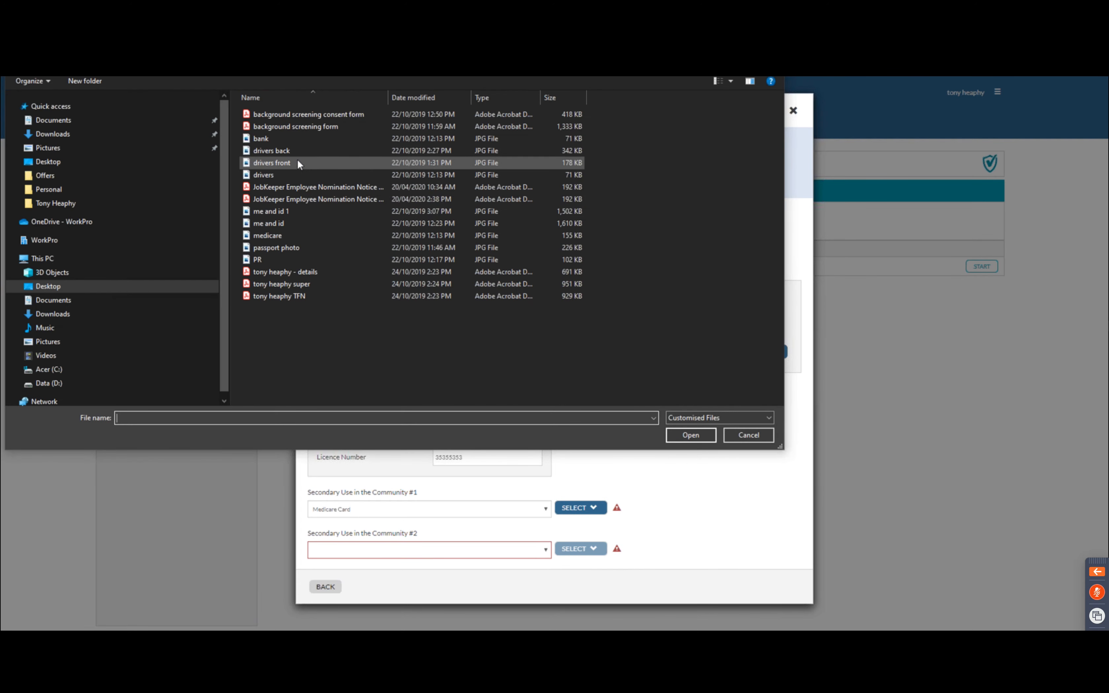
pyautogui.click(299, 163)
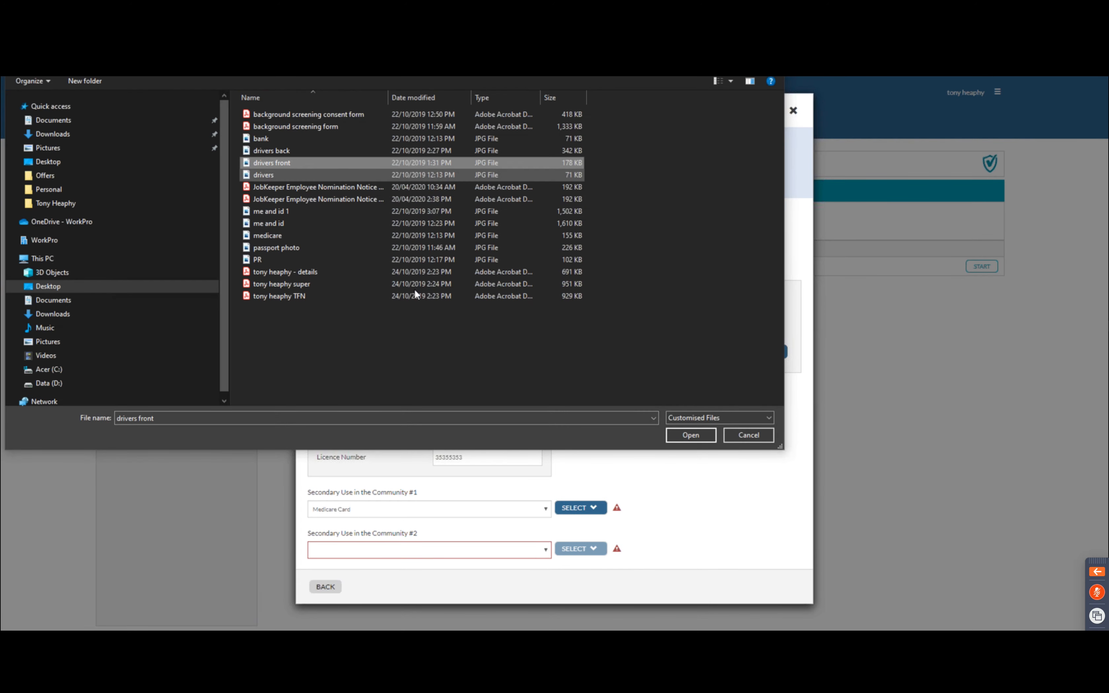
pyautogui.click(700, 438)
# Set the second secondary document to Australian Tertiary Student Photo ID, upload its image, and continue
pyautogui.click(461, 550)
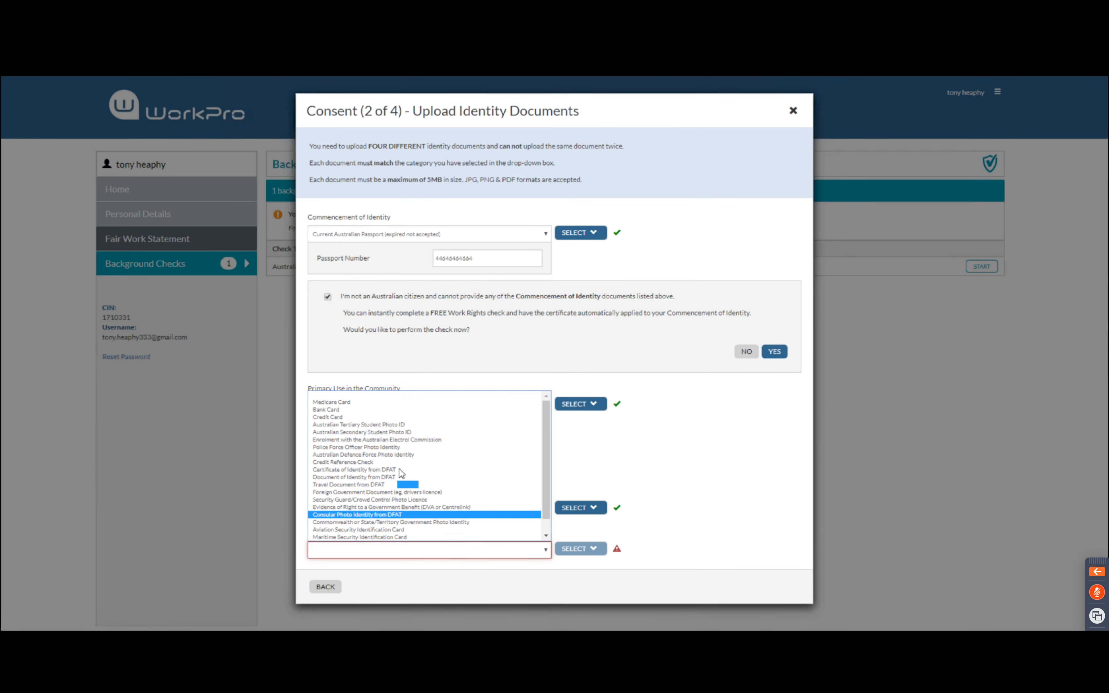
pyautogui.click(432, 425)
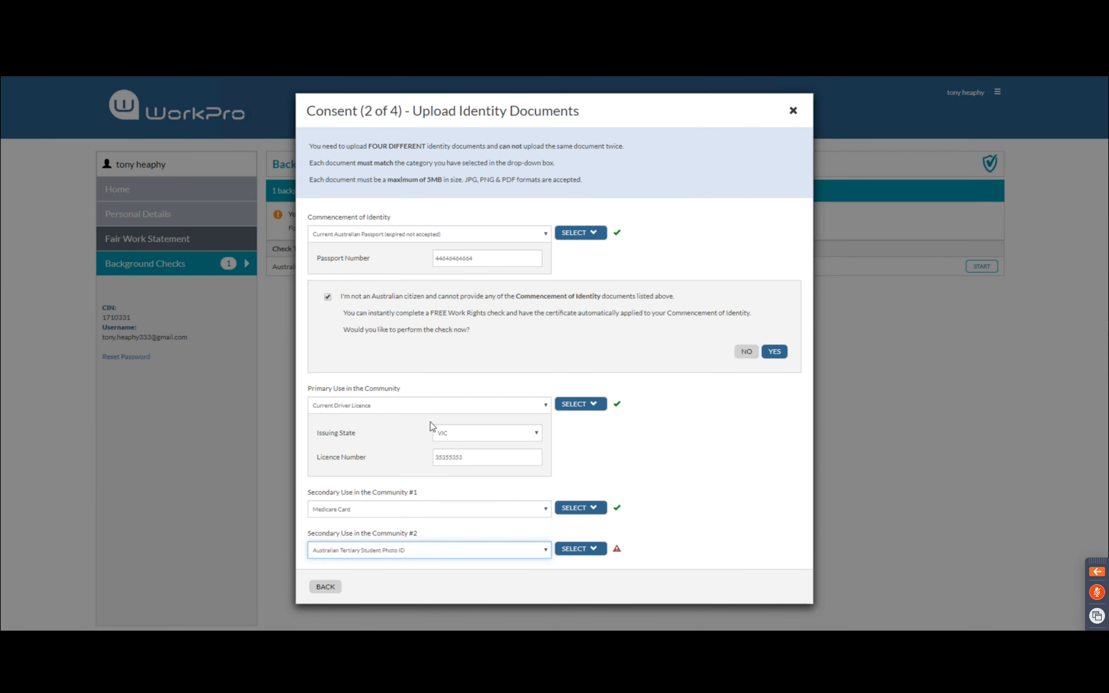
pyautogui.click(574, 550)
pyautogui.click(588, 567)
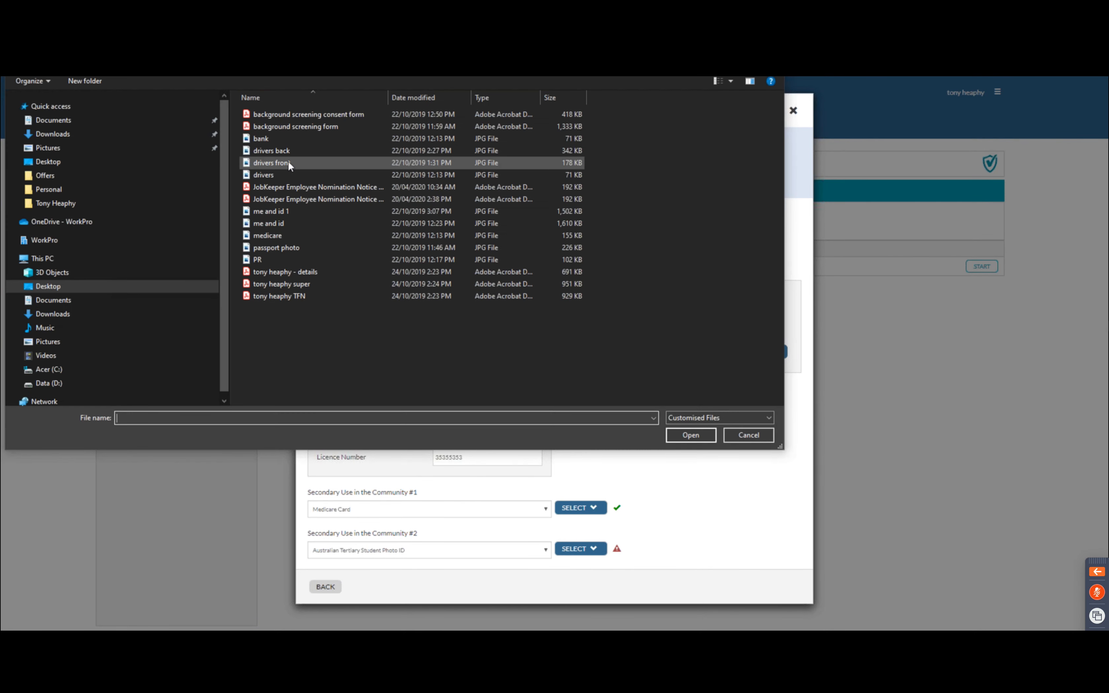
pyautogui.click(292, 163)
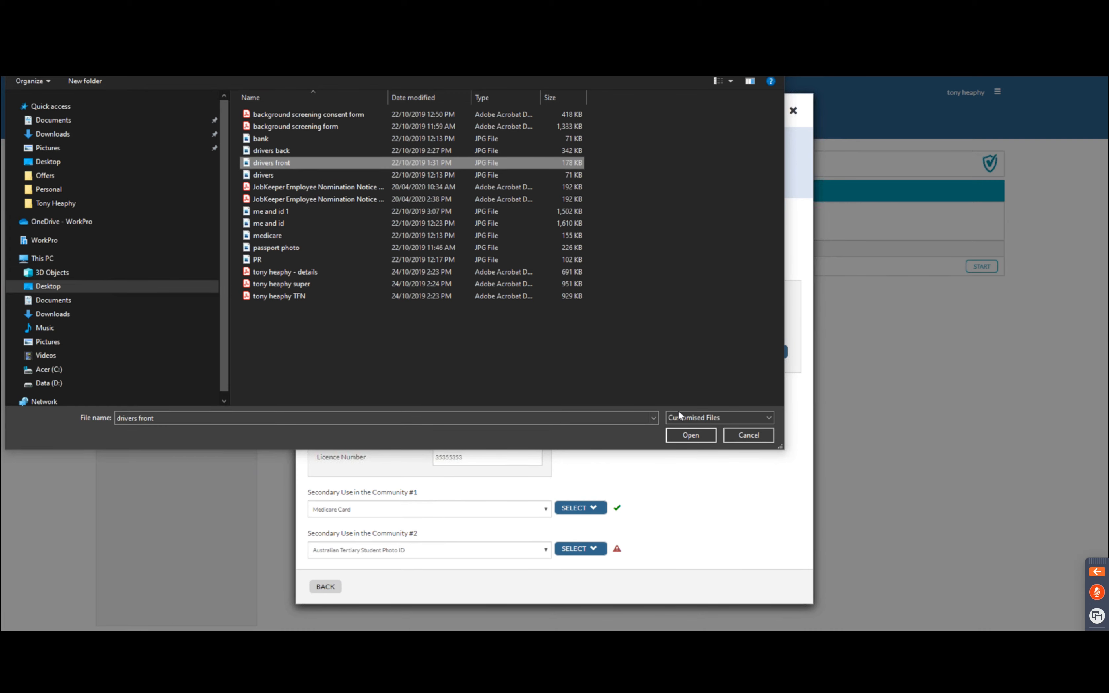
pyautogui.click(685, 437)
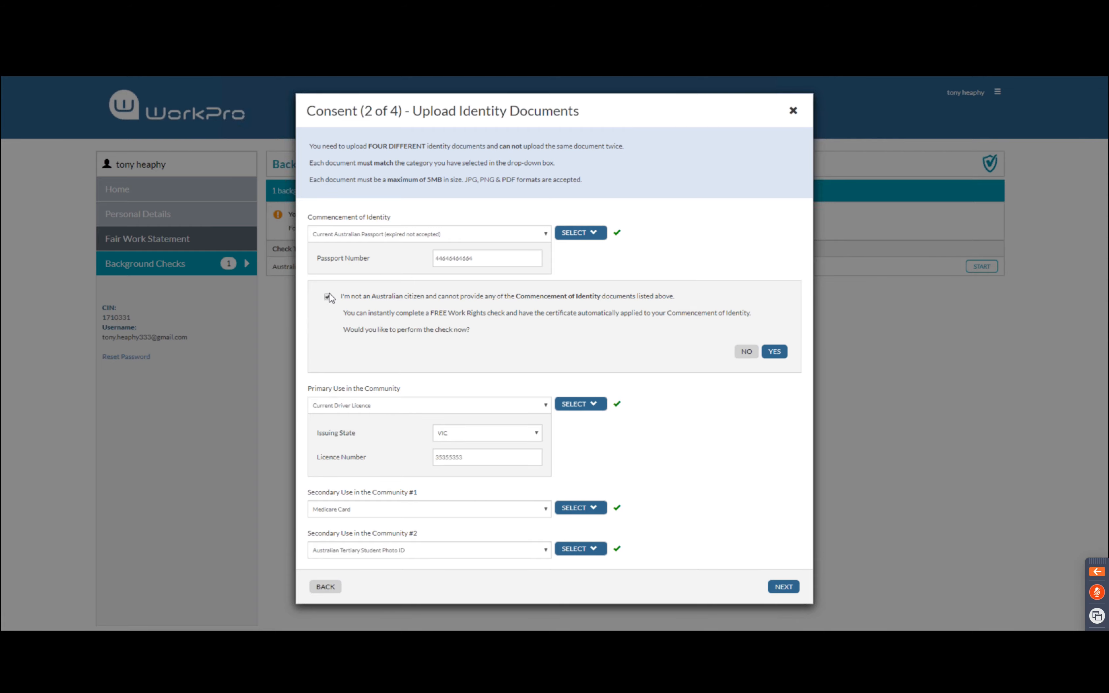
pyautogui.click(785, 588)
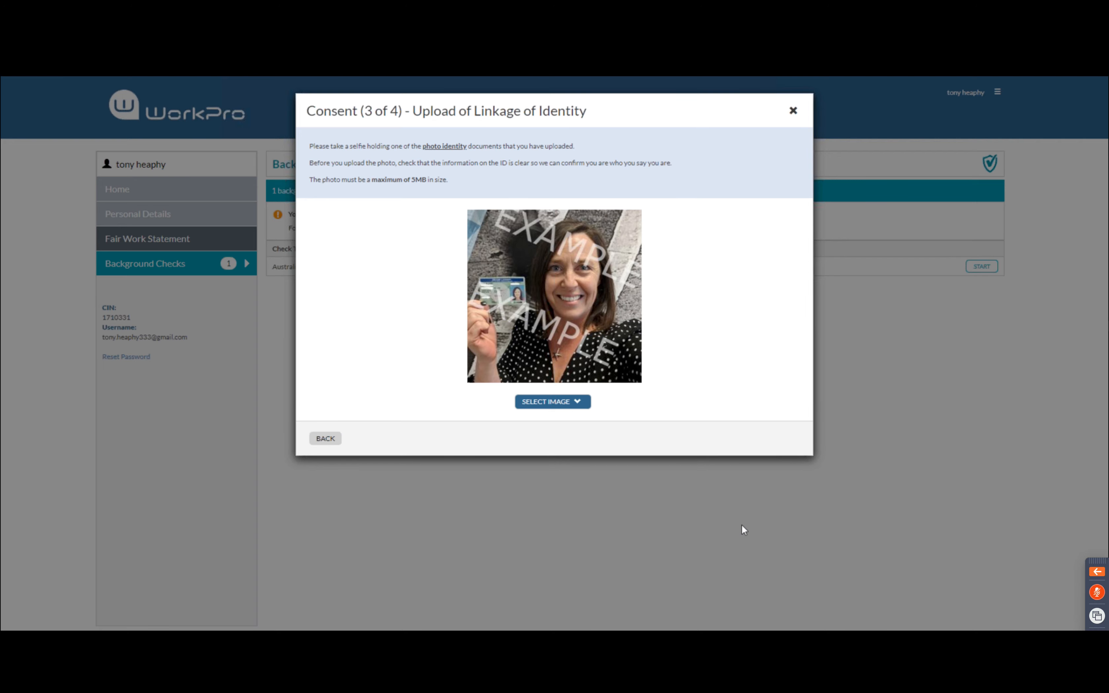
# Upload 'me and id 1' from the device as the selfie holding ID, then continue to signing
pyautogui.click(578, 405)
pyautogui.click(556, 421)
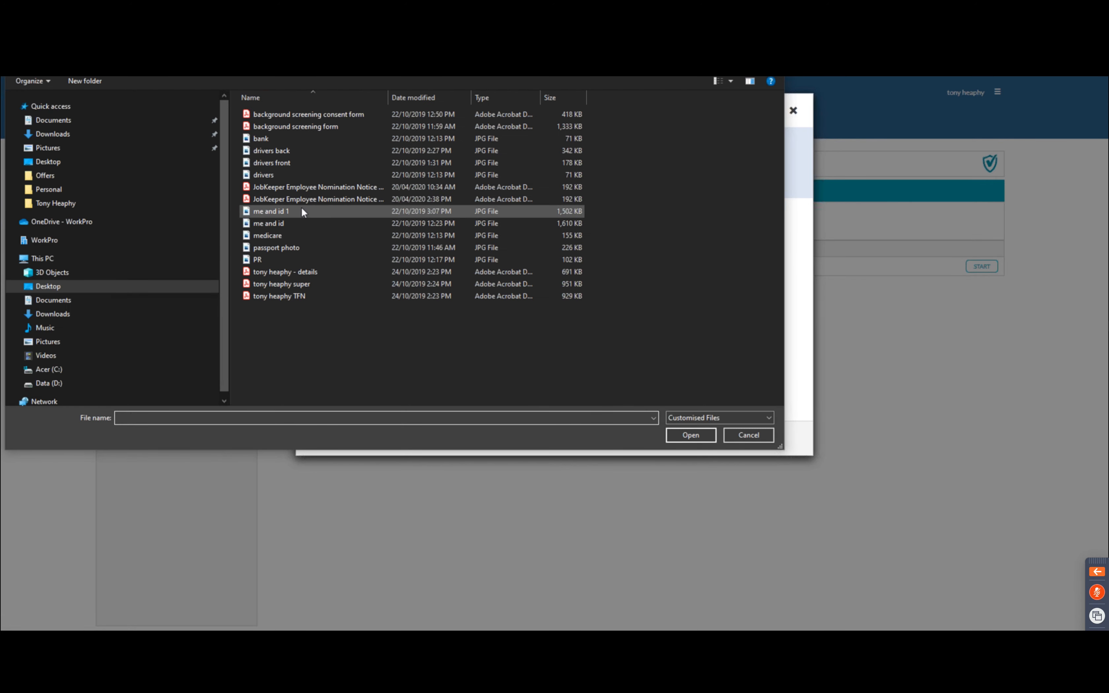
pyautogui.click(298, 211)
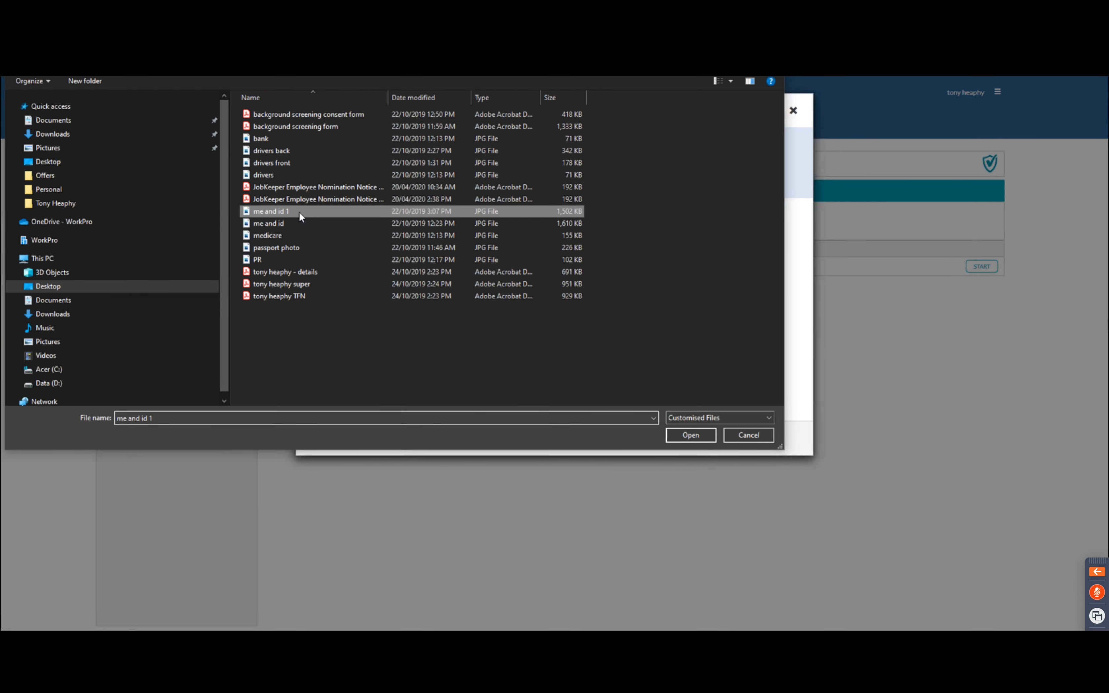
pyautogui.click(684, 435)
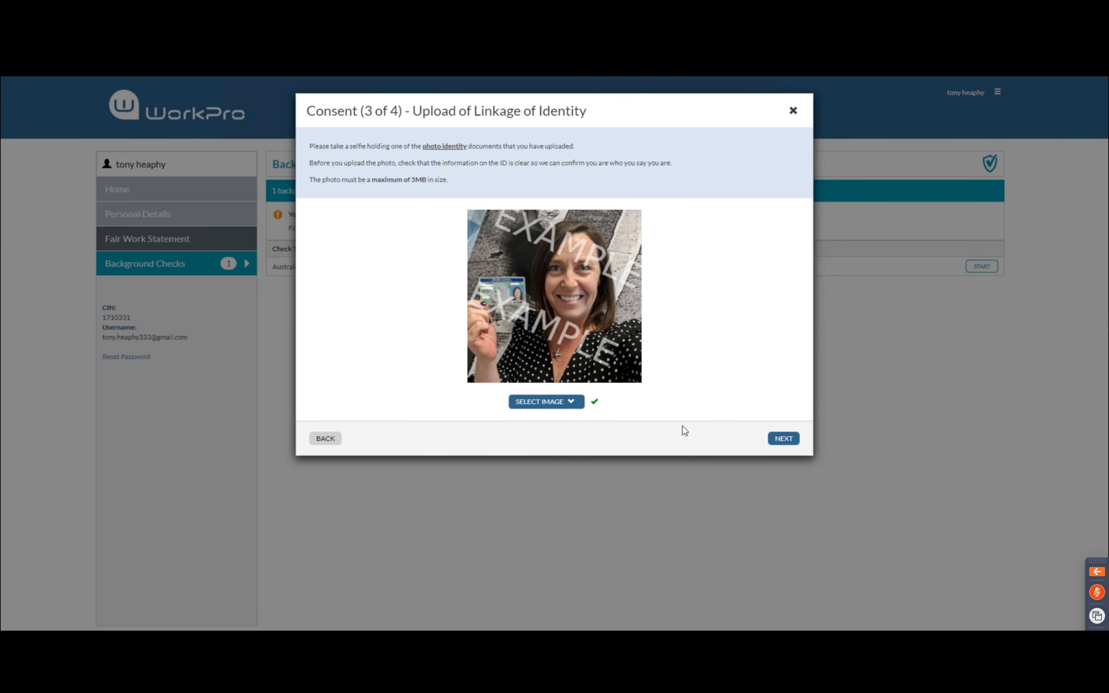
pyautogui.click(783, 440)
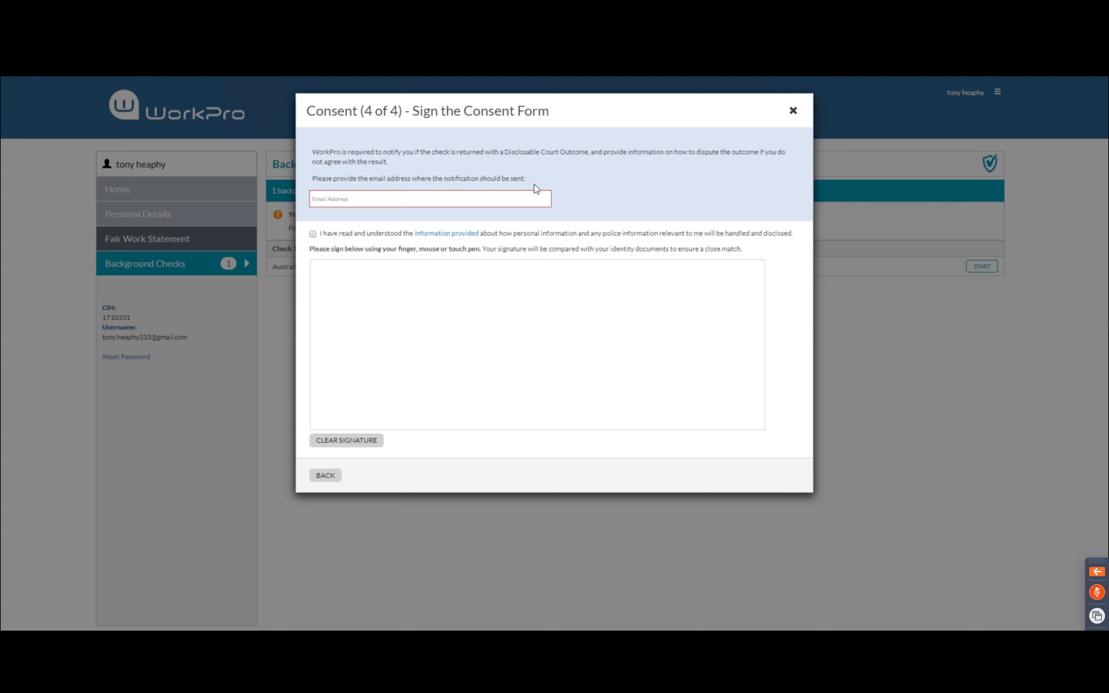
# Enter the candidate's e-mail address in the notification Email Address field
pyautogui.click(382, 200)
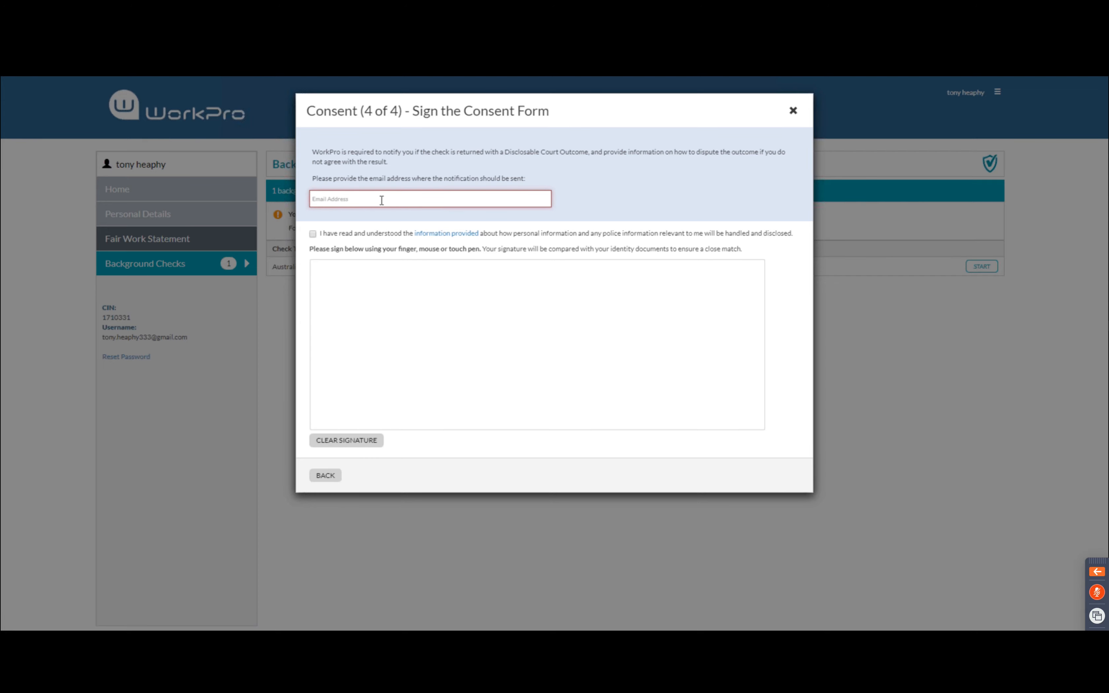
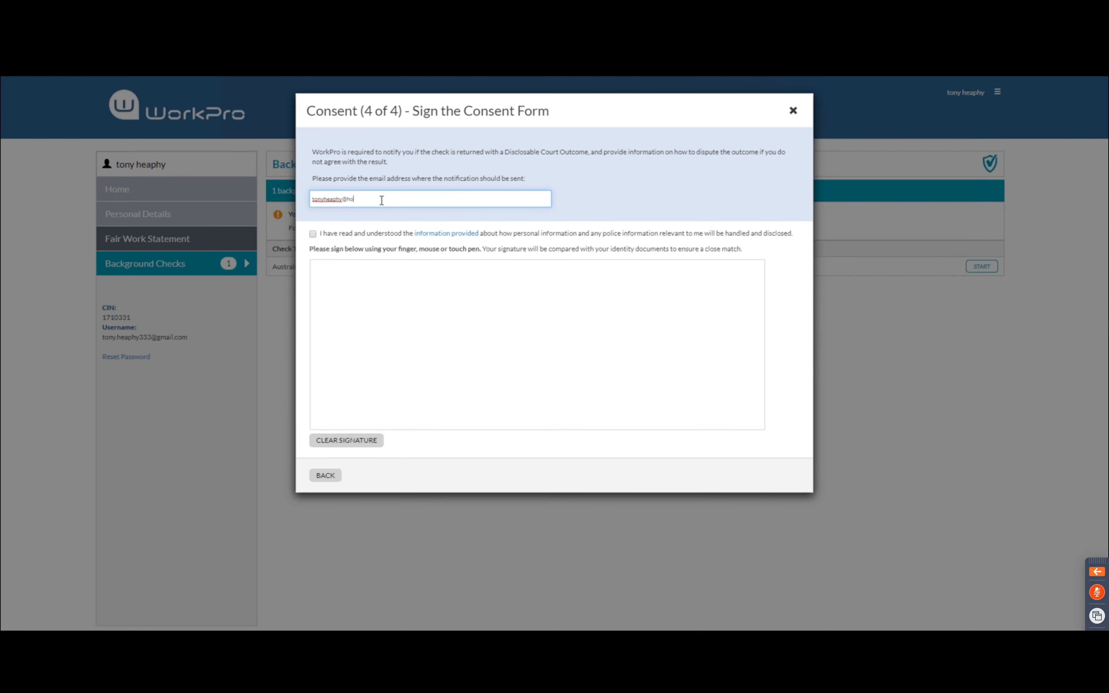
# Accept the police information statement, draw the signature, and submit the Police Check
pyautogui.click(312, 234)
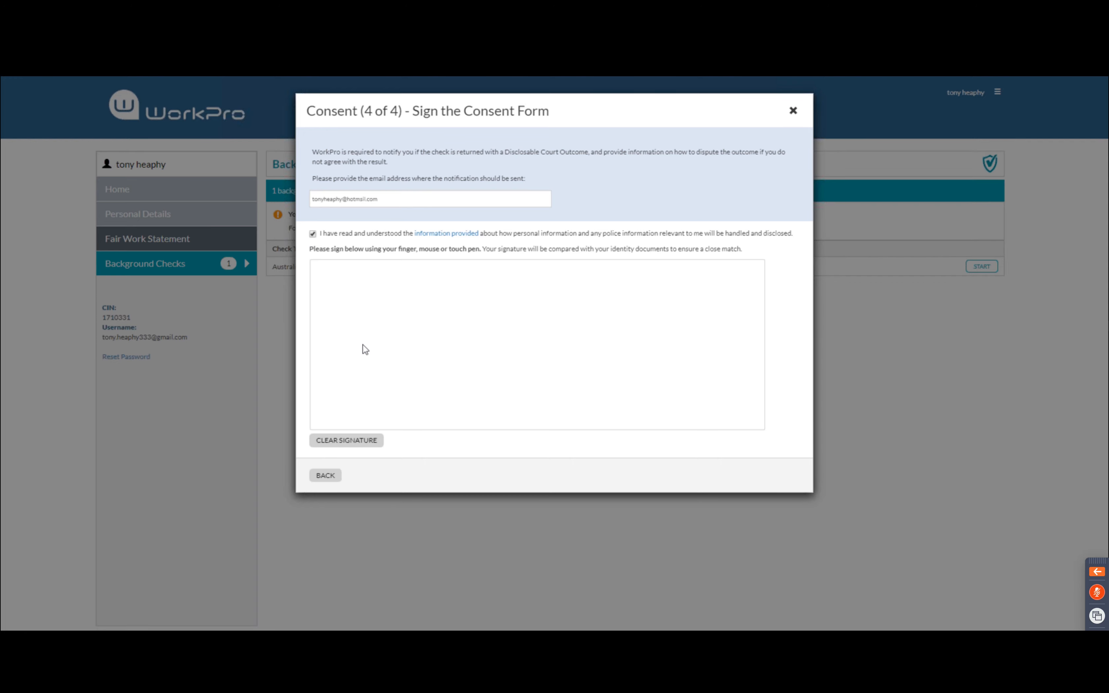
pyautogui.click(376, 316)
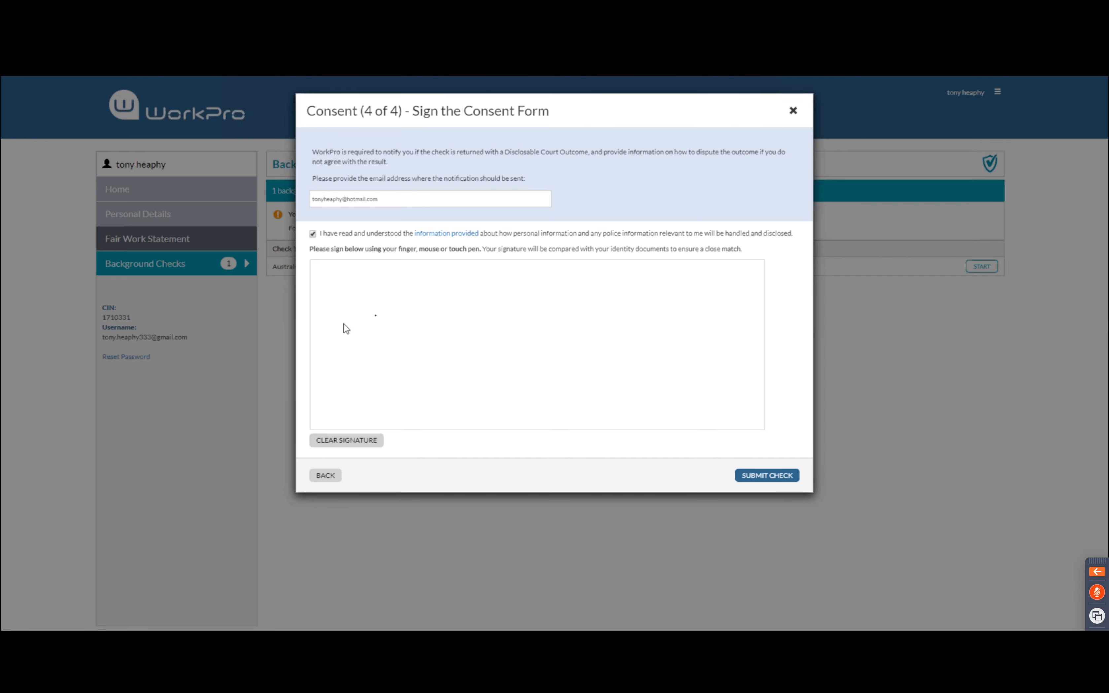
pyautogui.moveTo(344, 323)
pyautogui.mouseDown()
pyautogui.moveTo(445, 264)
pyautogui.moveTo(416, 360)
pyautogui.mouseUp()
pyautogui.moveTo(440, 279)
pyautogui.mouseDown()
pyautogui.moveTo(463, 393)
pyautogui.moveTo(628, 317)
pyautogui.moveTo(551, 383)
pyautogui.mouseUp()
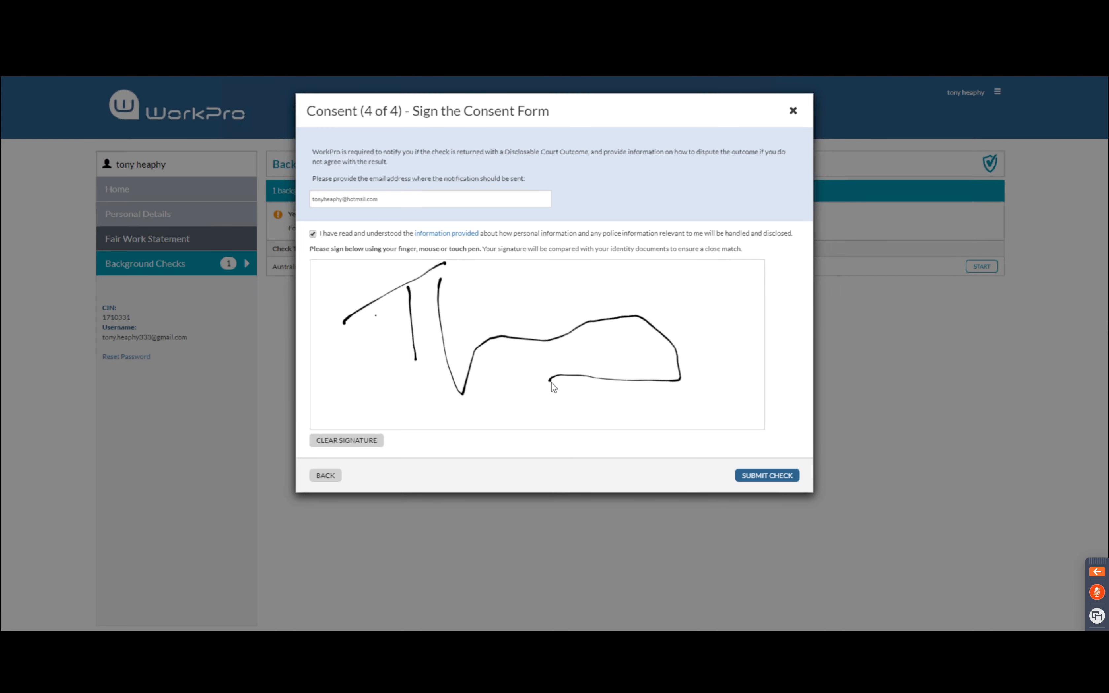
pyautogui.click(760, 477)
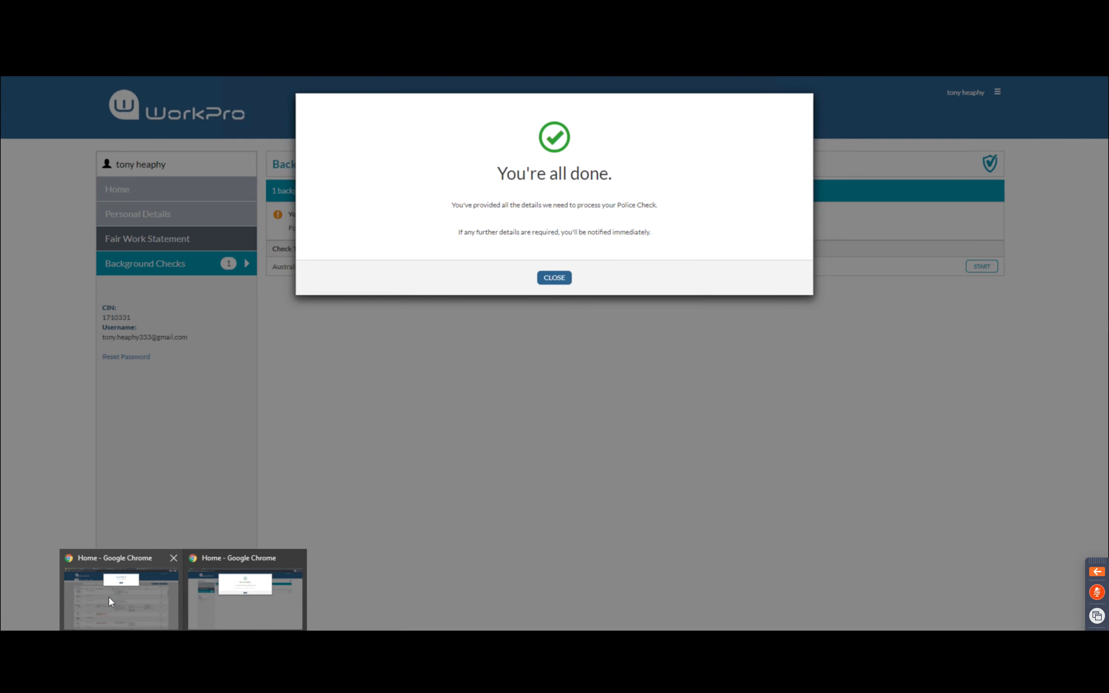
pyautogui.click(109, 598)
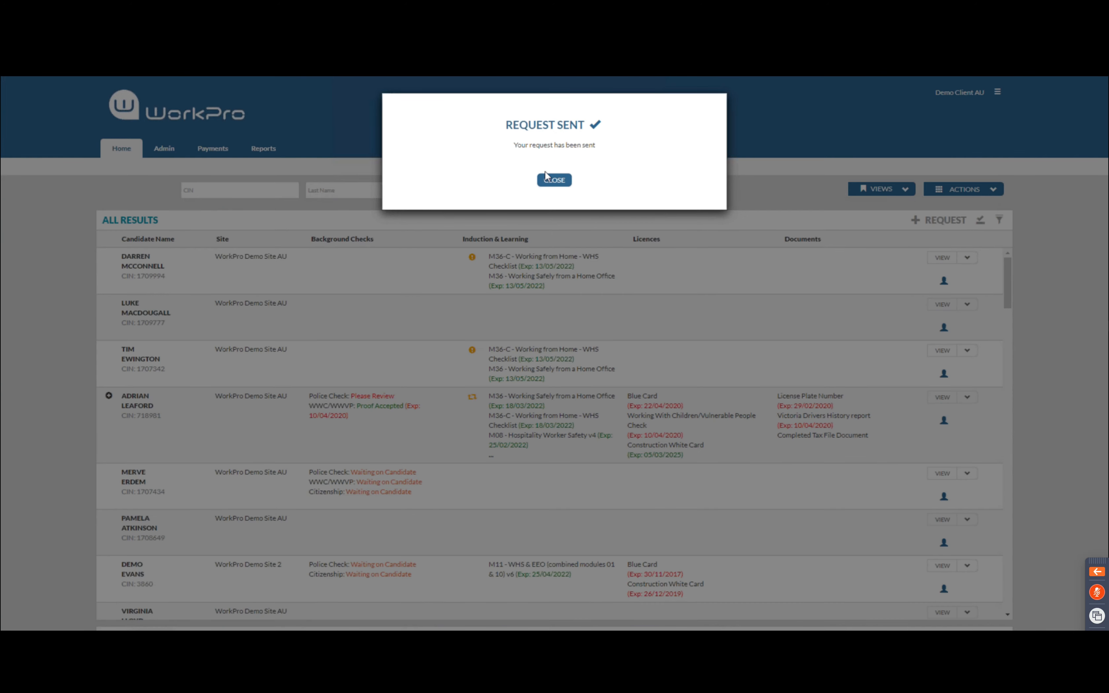
# Close the Request Sent confirmation and open the candidate's Police Check marked Please Review
pyautogui.click(554, 179)
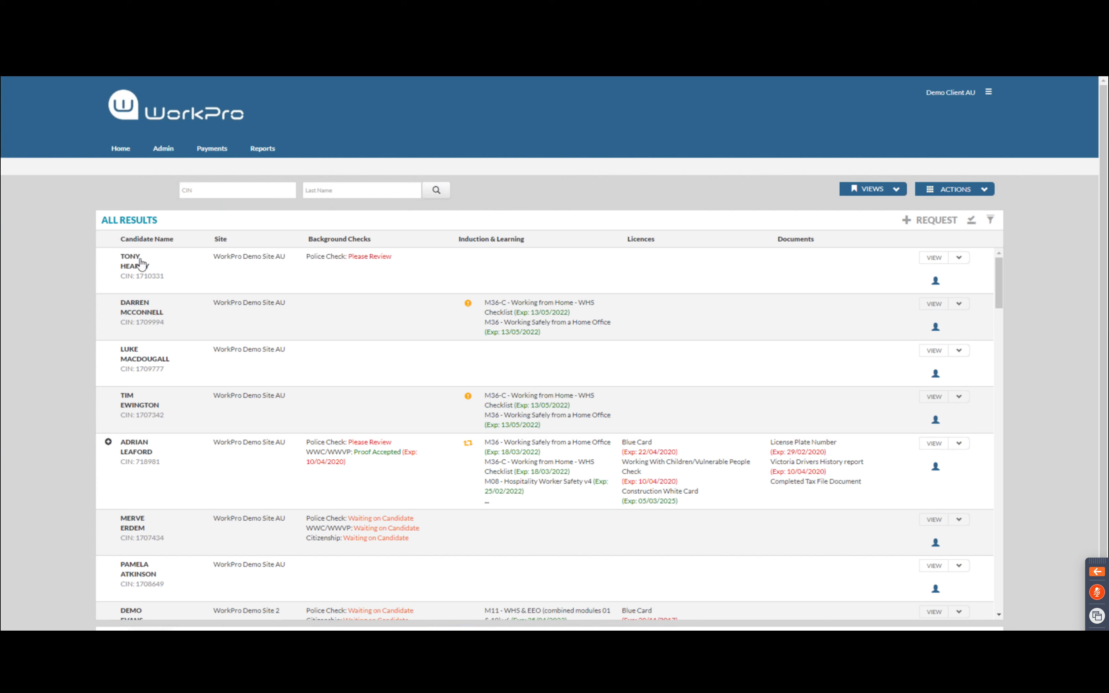
pyautogui.click(311, 257)
pyautogui.click(371, 259)
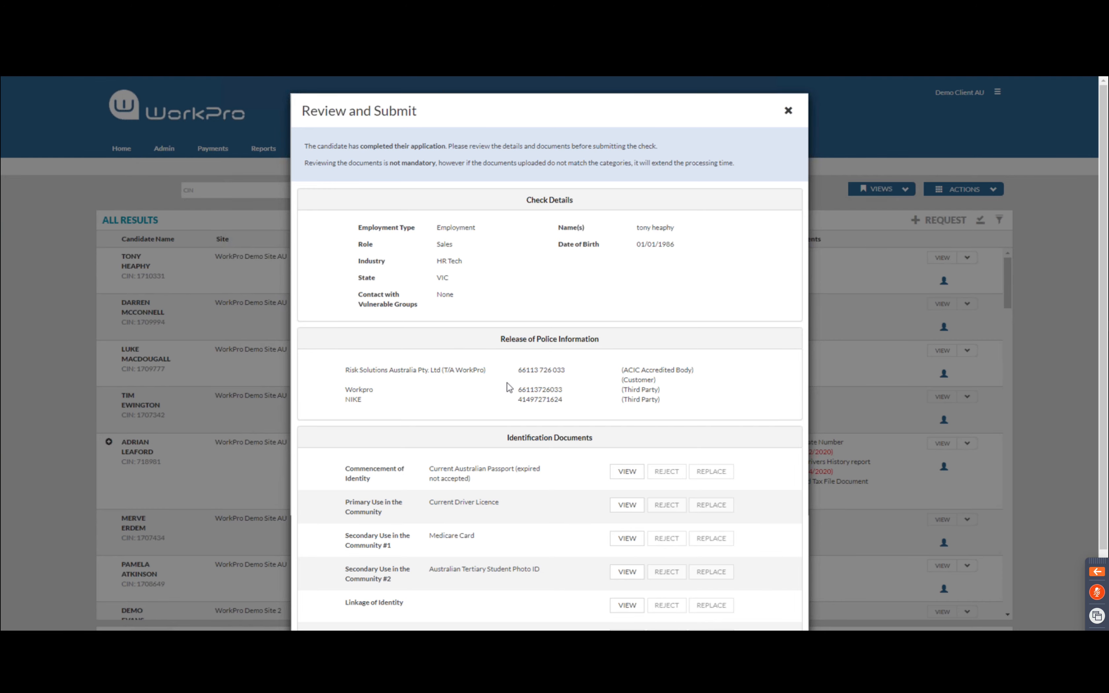
# Preview the passport, driver licence, Medicare Card, student photo ID and selfie, then the signed consent form
pyautogui.scroll(-3, 509, 388)
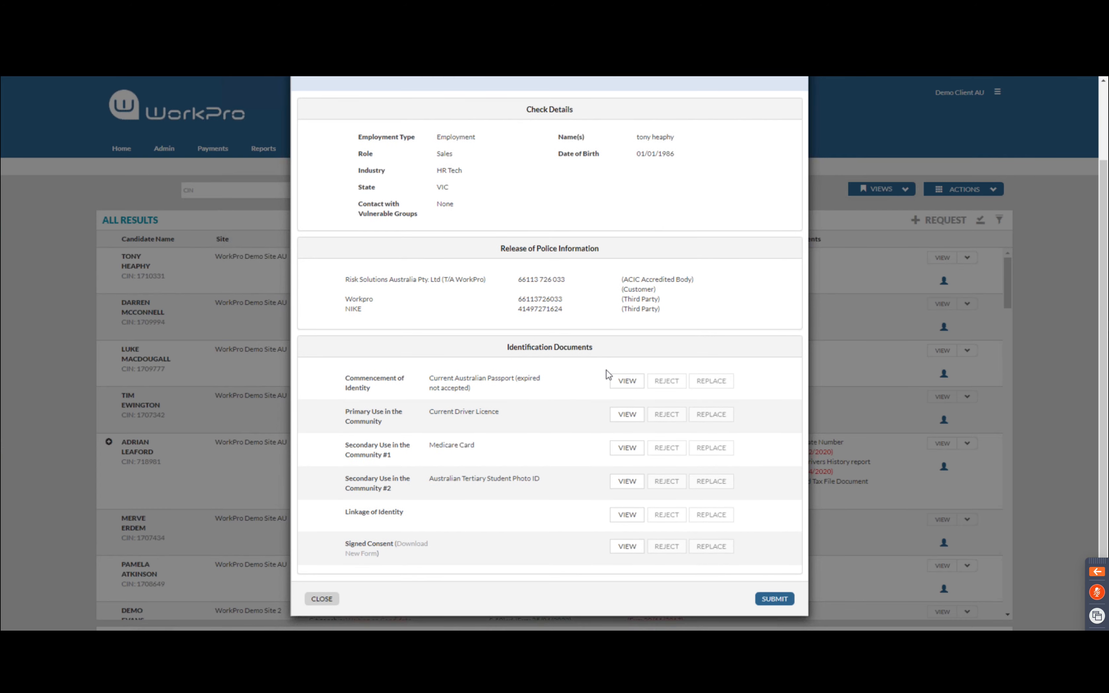
pyautogui.click(627, 385)
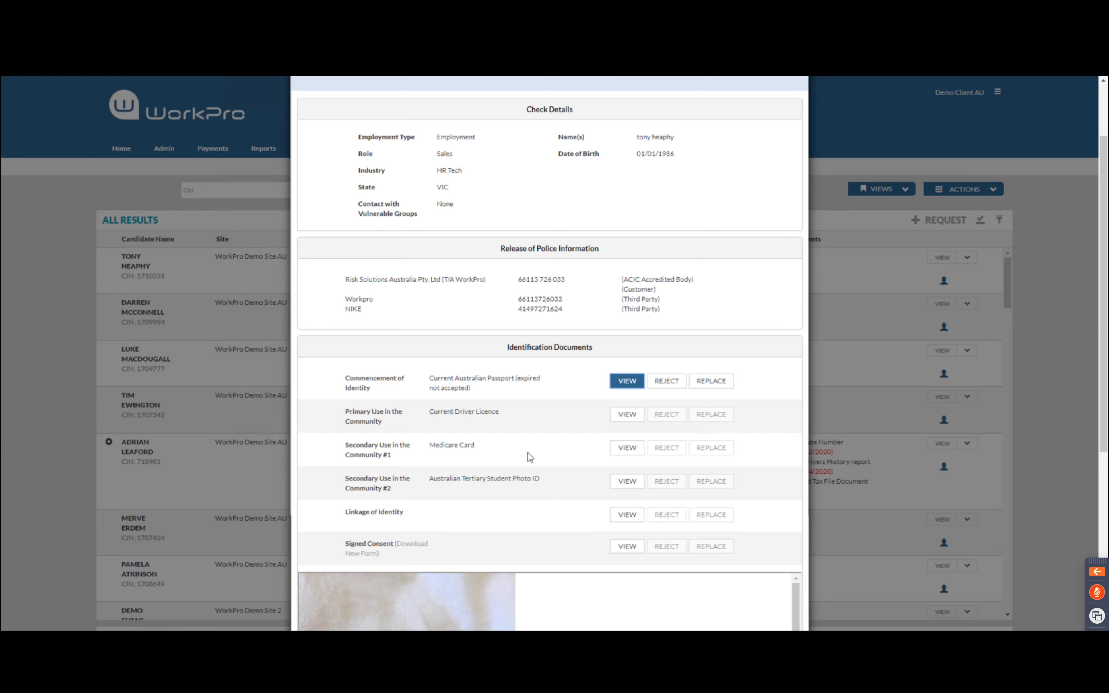
pyautogui.scroll(-5, 530, 458)
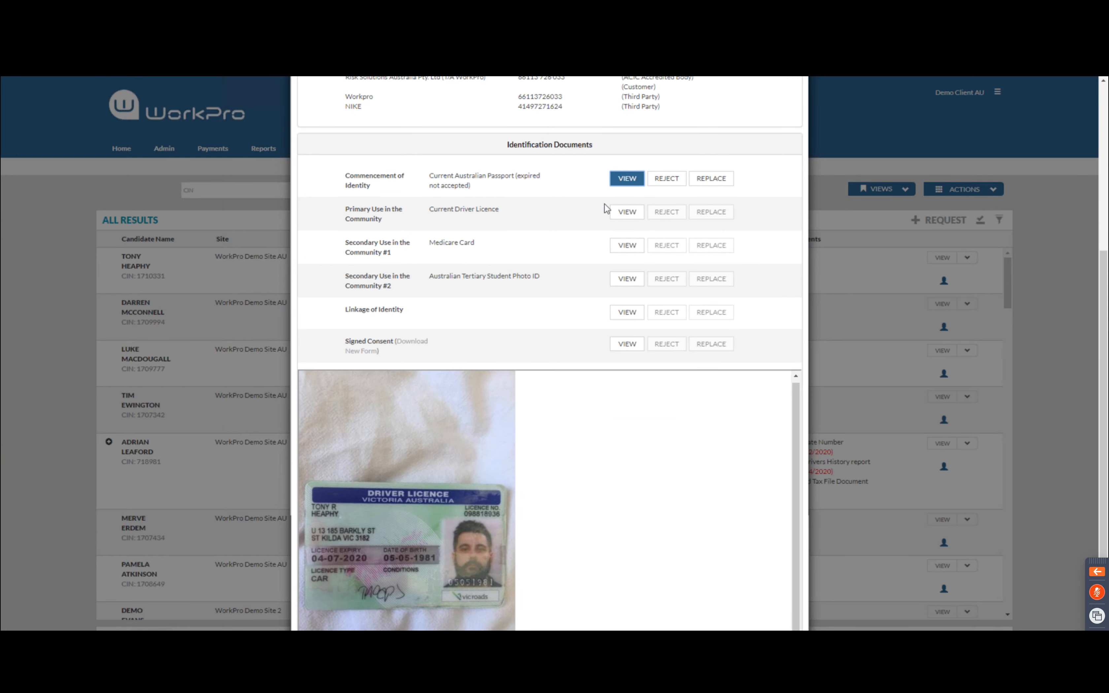
pyautogui.click(618, 213)
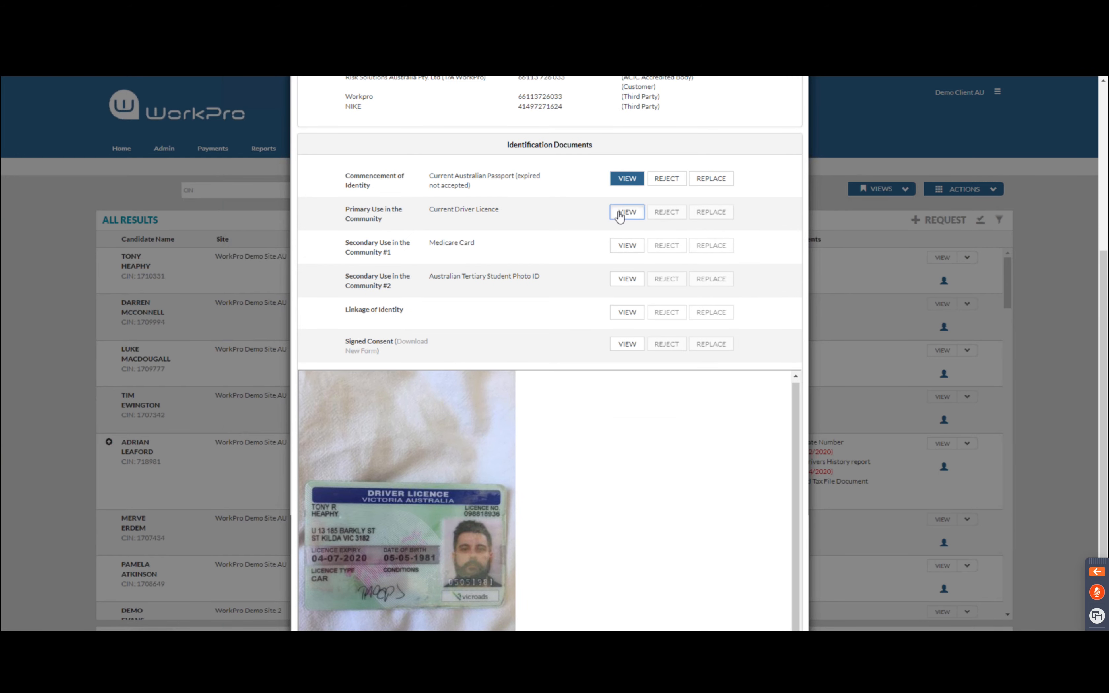
pyautogui.click(619, 250)
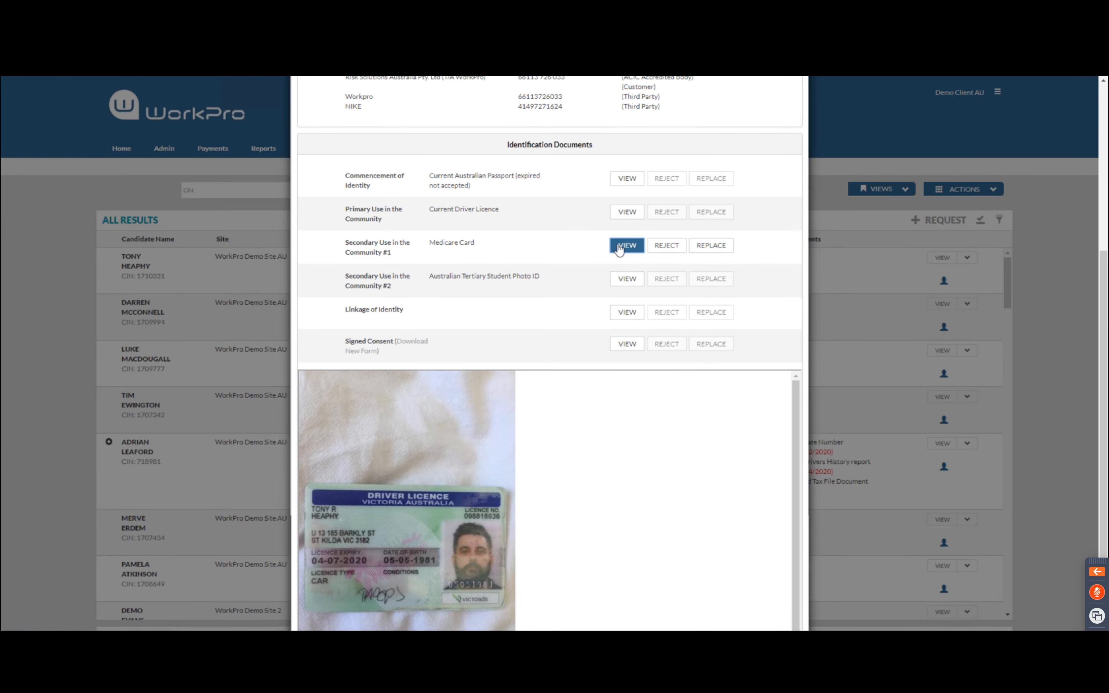
pyautogui.click(626, 282)
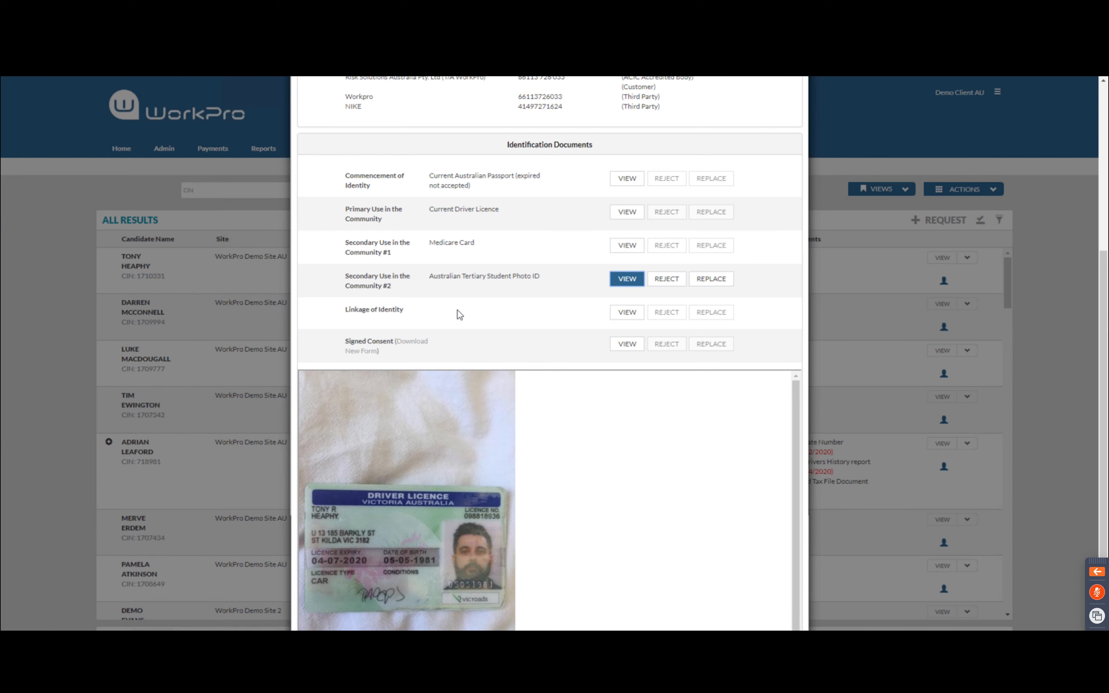
pyautogui.click(626, 313)
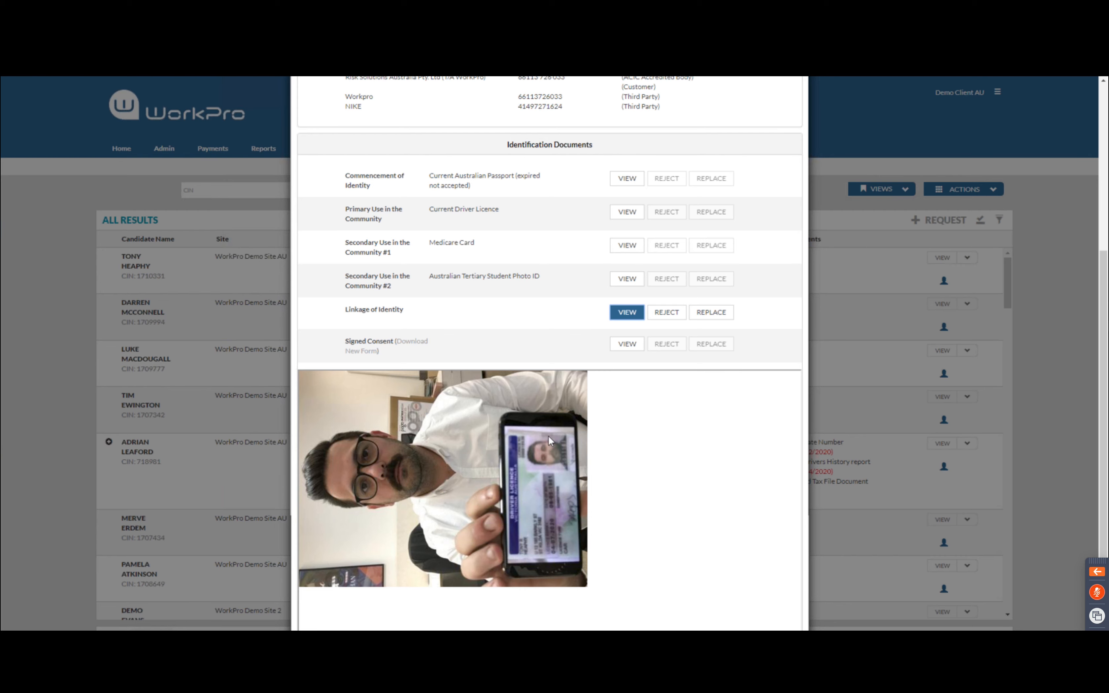
pyautogui.click(628, 345)
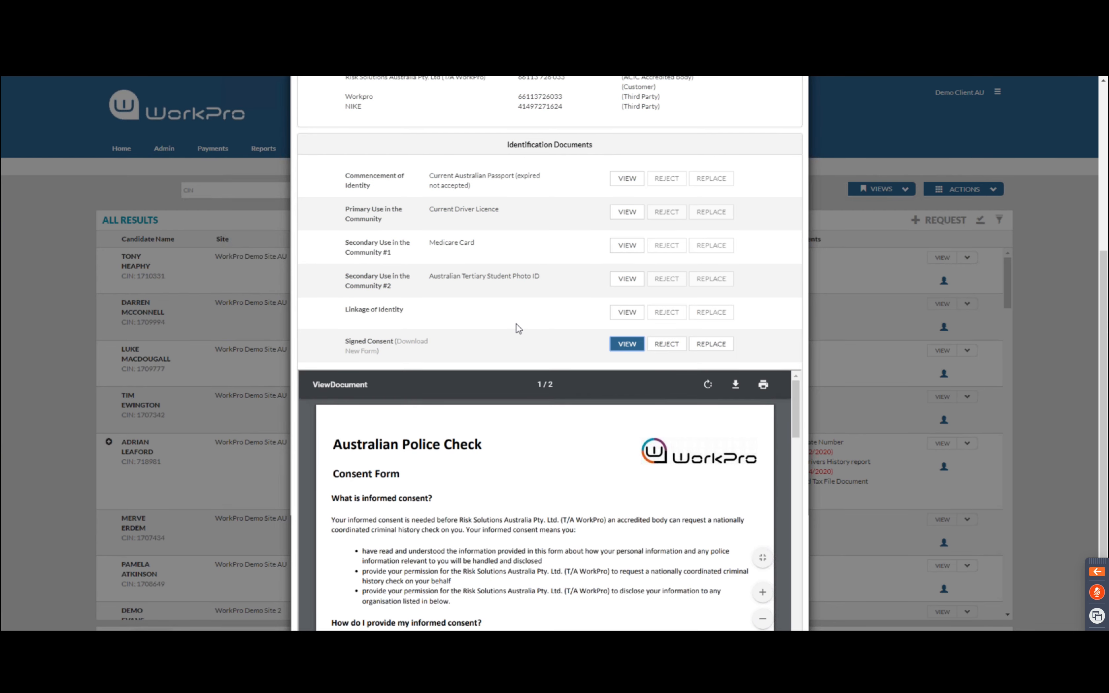
# Scroll through the signed consent PDF to the signature, then submit the Police Check to WorkPro
pyautogui.scroll(-15, 524, 449)
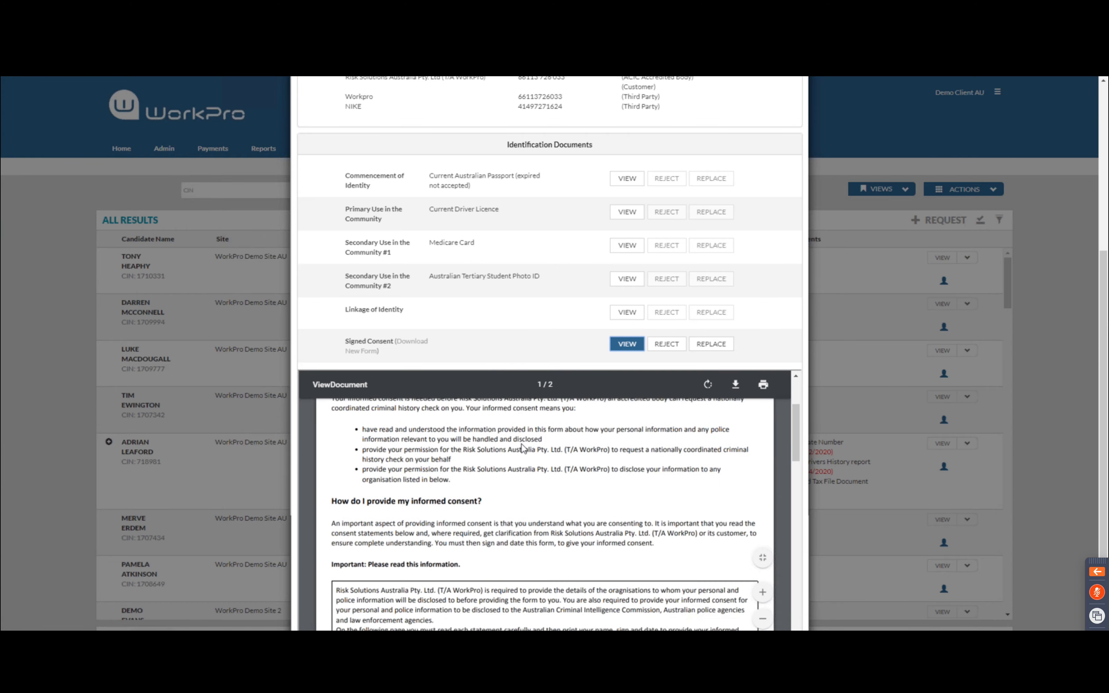
pyautogui.scroll(-10, 524, 449)
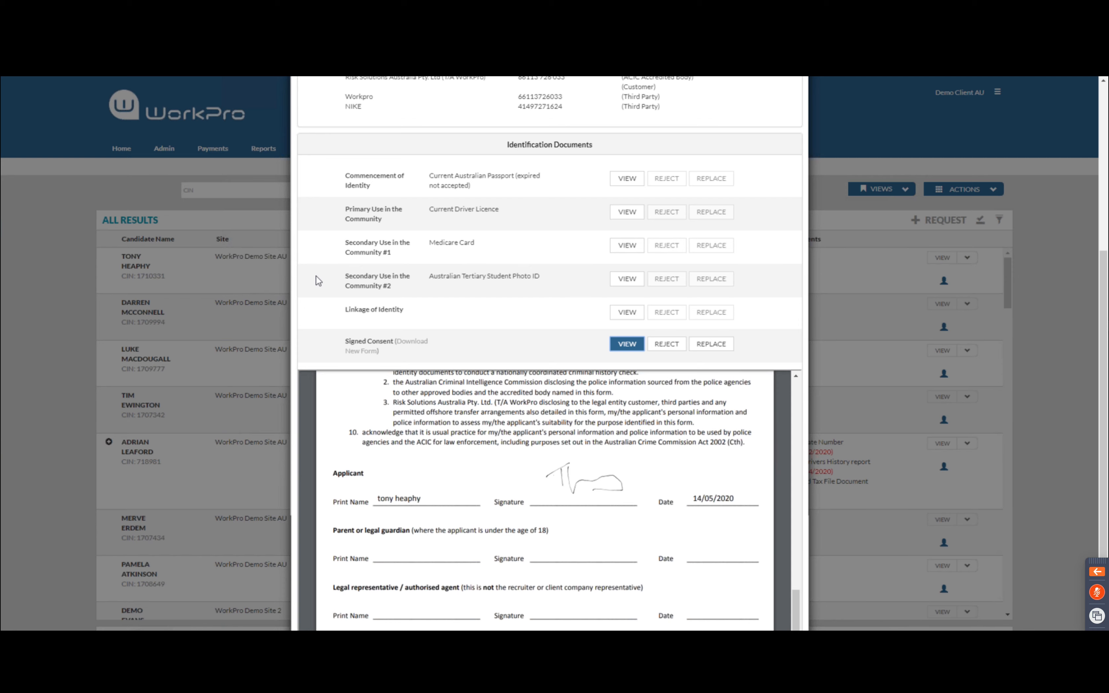
pyautogui.scroll(3, 319, 280)
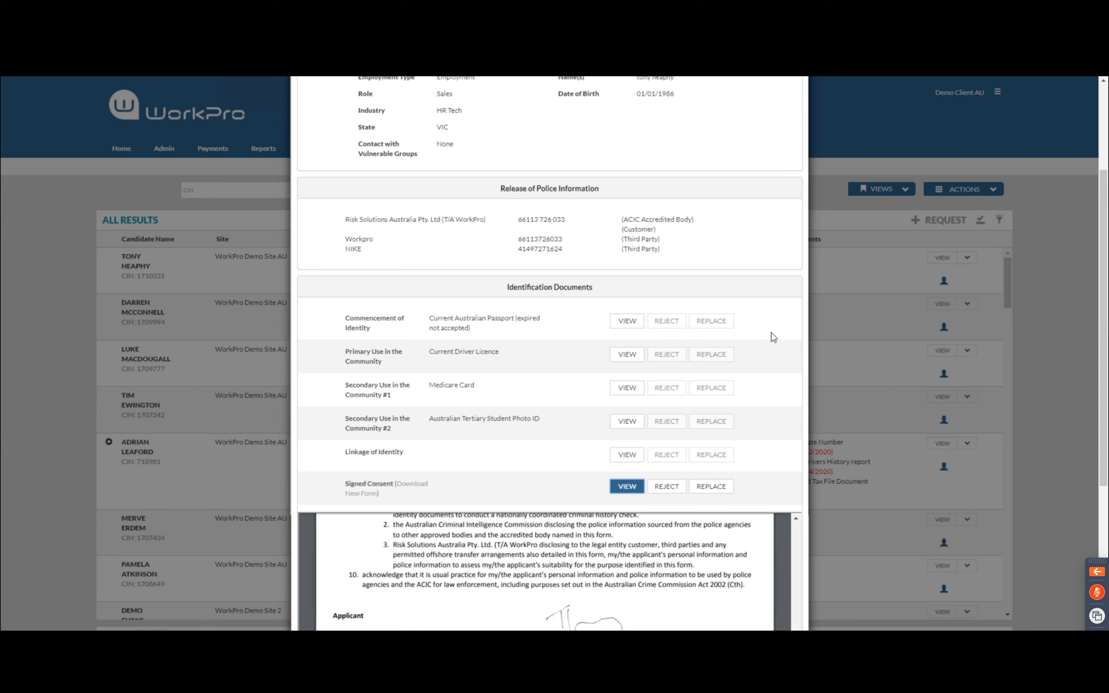
pyautogui.scroll(-1, 774, 337)
pyautogui.scroll(-5, 774, 337)
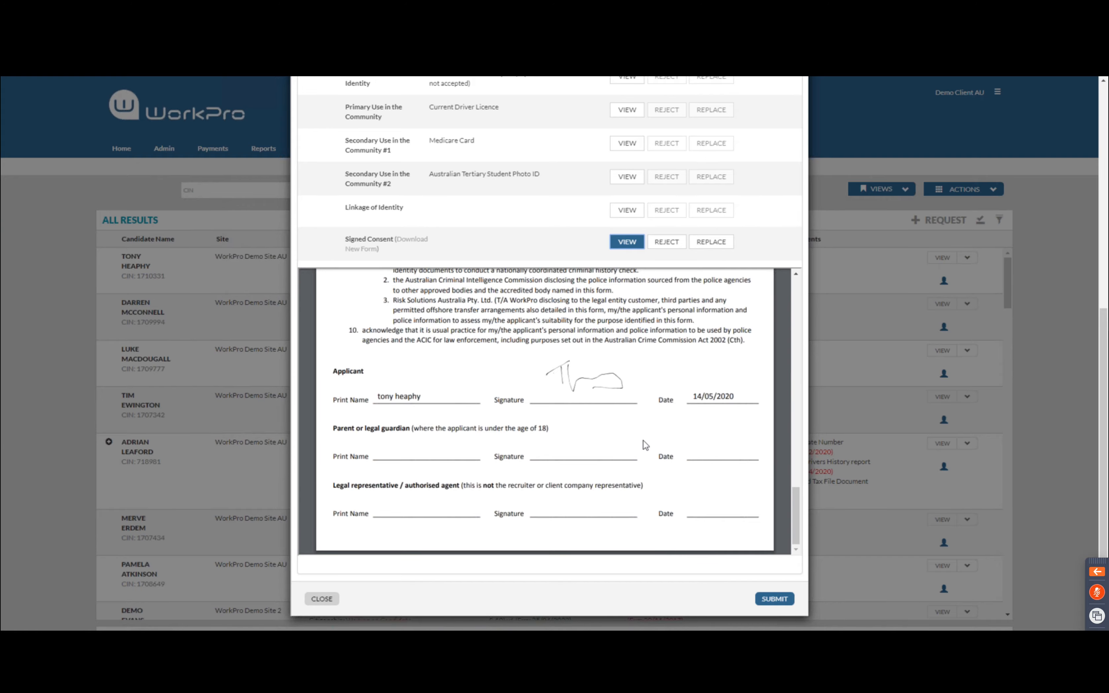
pyautogui.scroll(10, 645, 444)
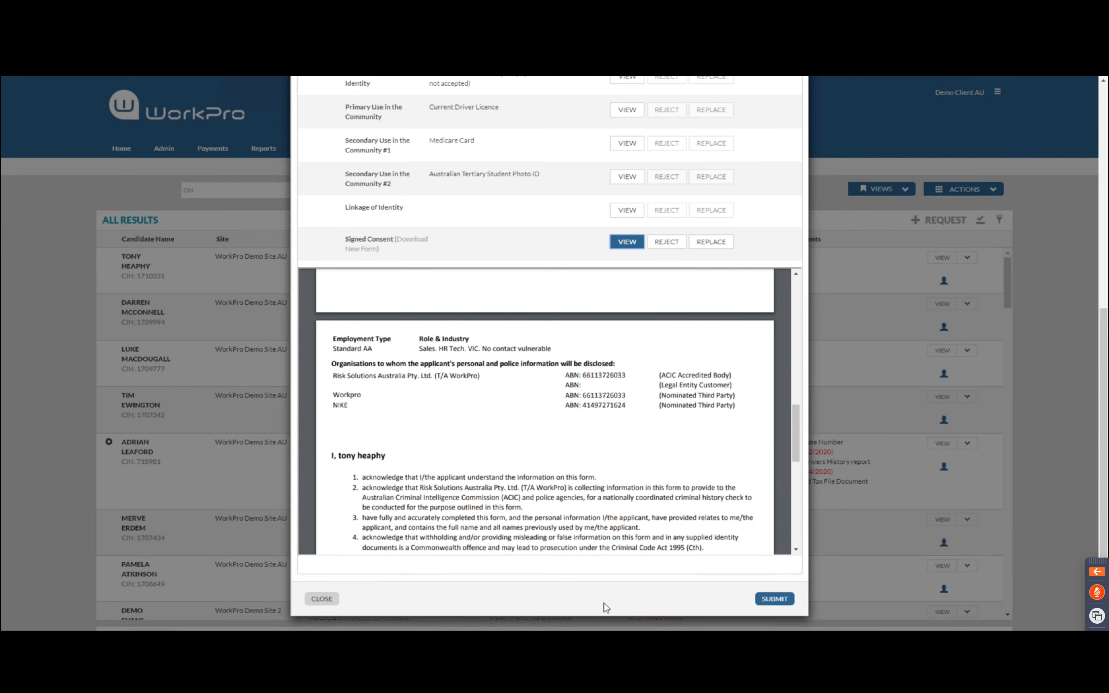
pyautogui.click(778, 601)
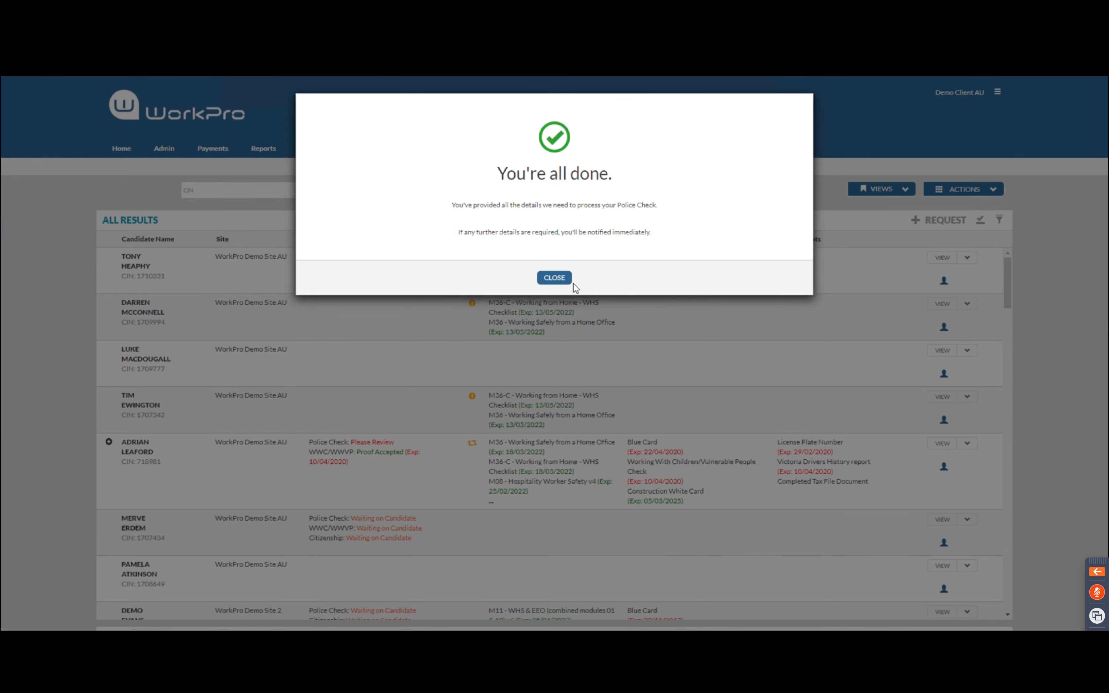
# Close the 'You're all done' dialog and scroll the All Results list to check the new entry
pyautogui.click(553, 278)
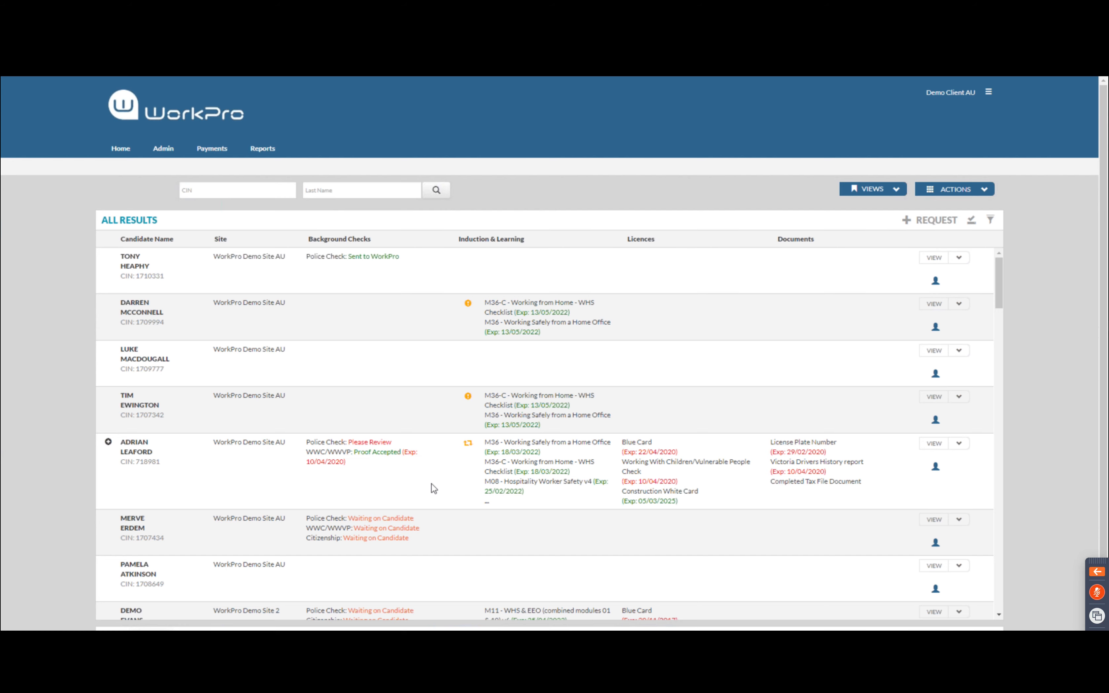
pyautogui.scroll(-15, 434, 489)
pyautogui.scroll(-7, 434, 489)
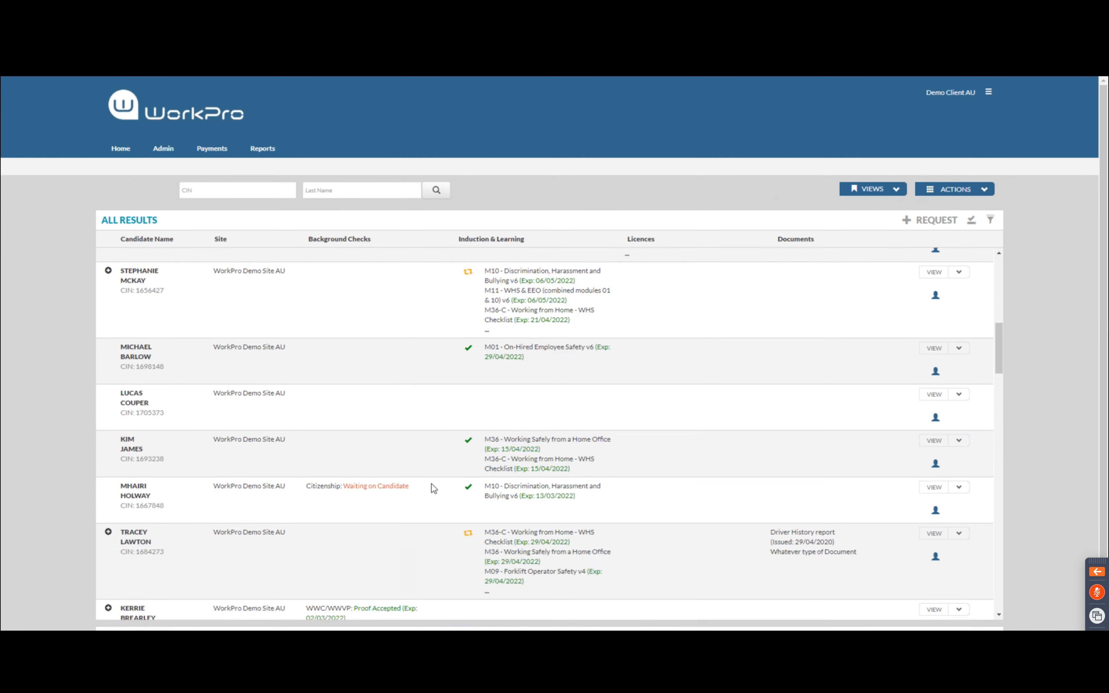
pyautogui.scroll(-7, 434, 489)
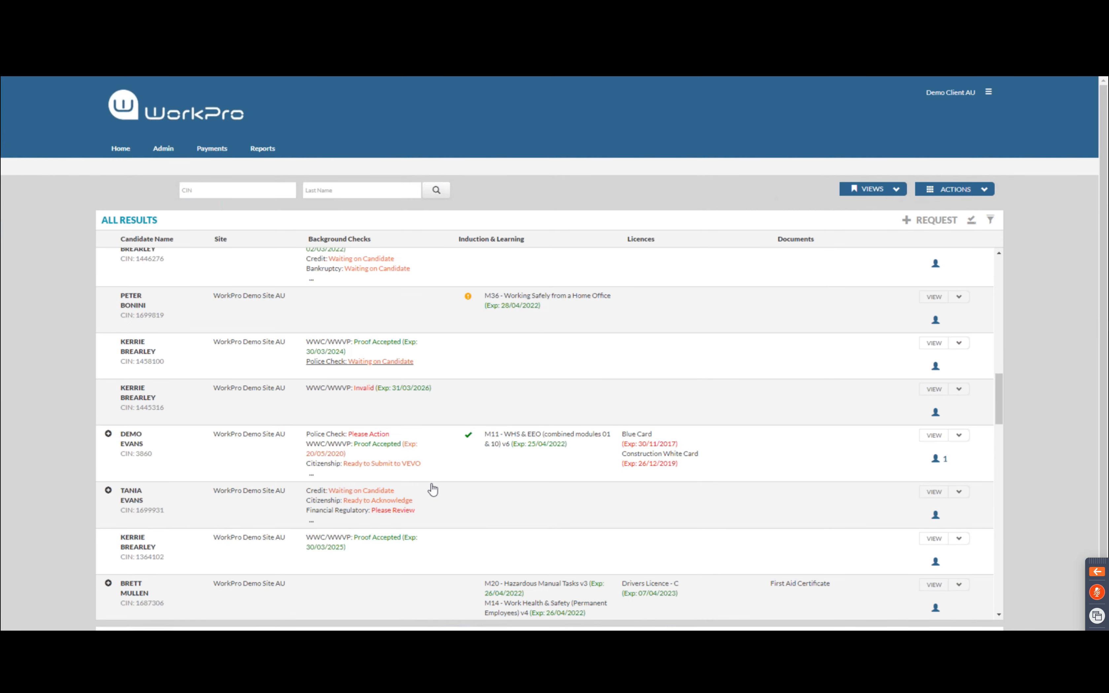
pyautogui.scroll(20, 433, 489)
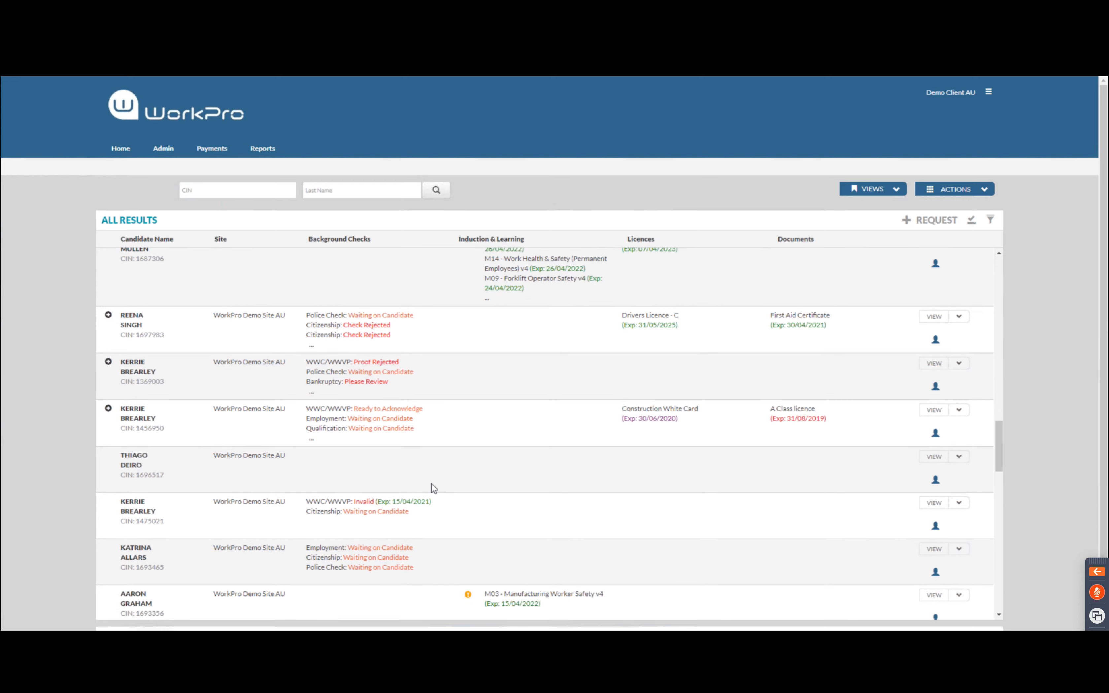
# Filter results by Background Checks to Police Check (Any Status) and open a listed candidate's details
pyautogui.click(991, 221)
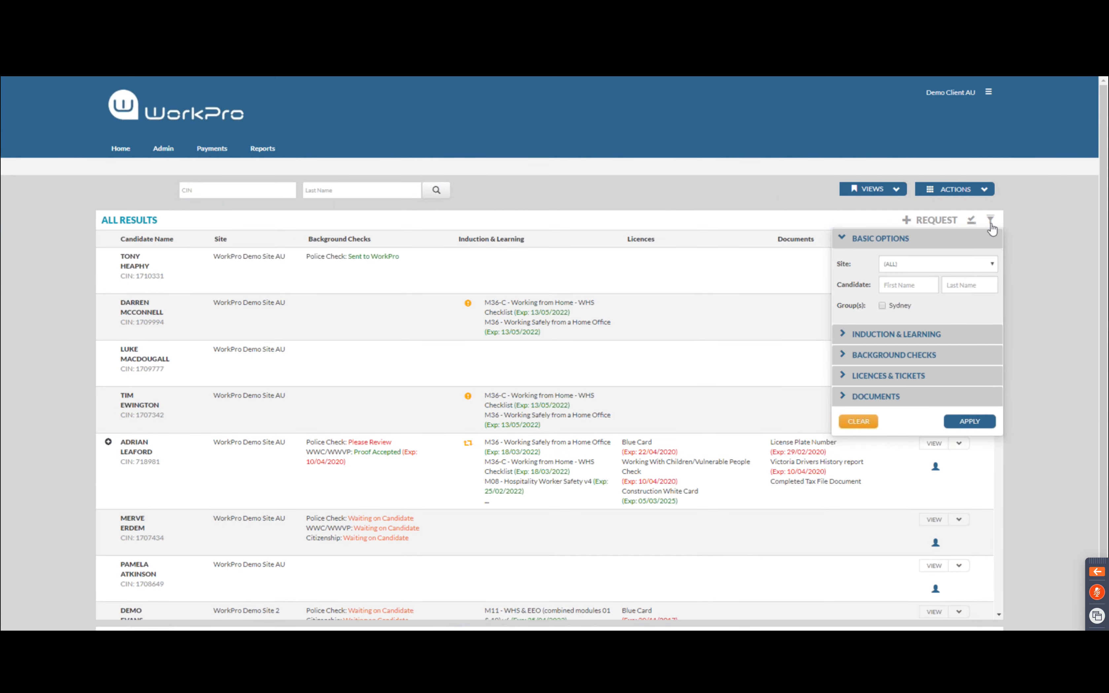
pyautogui.click(849, 354)
pyautogui.click(848, 329)
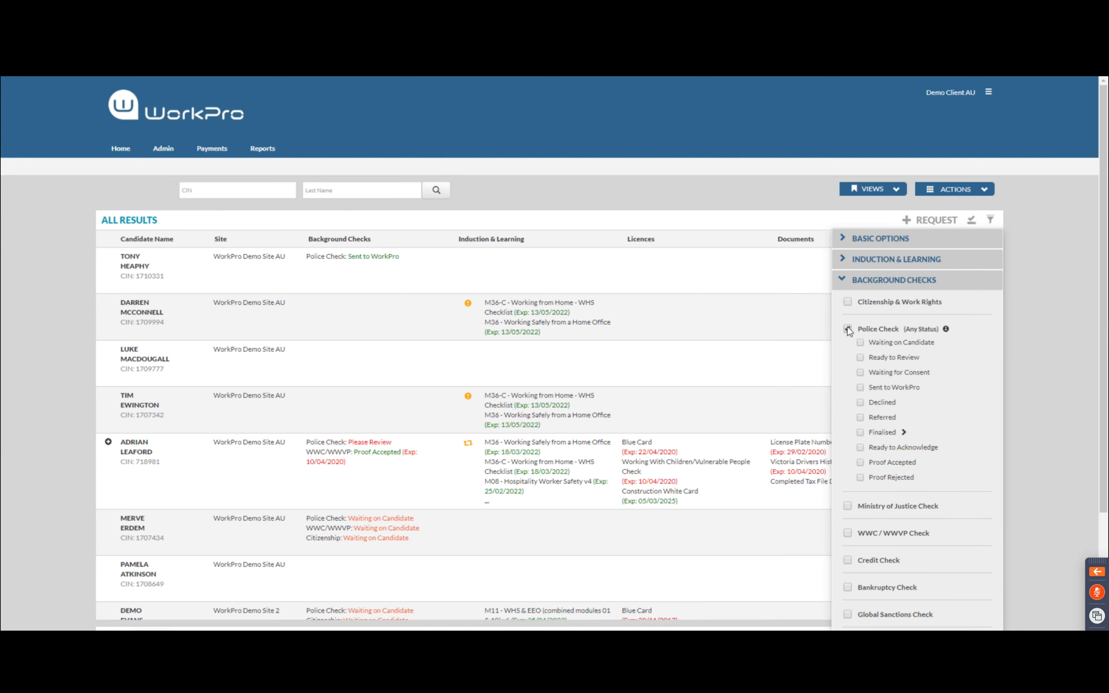
pyautogui.scroll(-2, 960, 436)
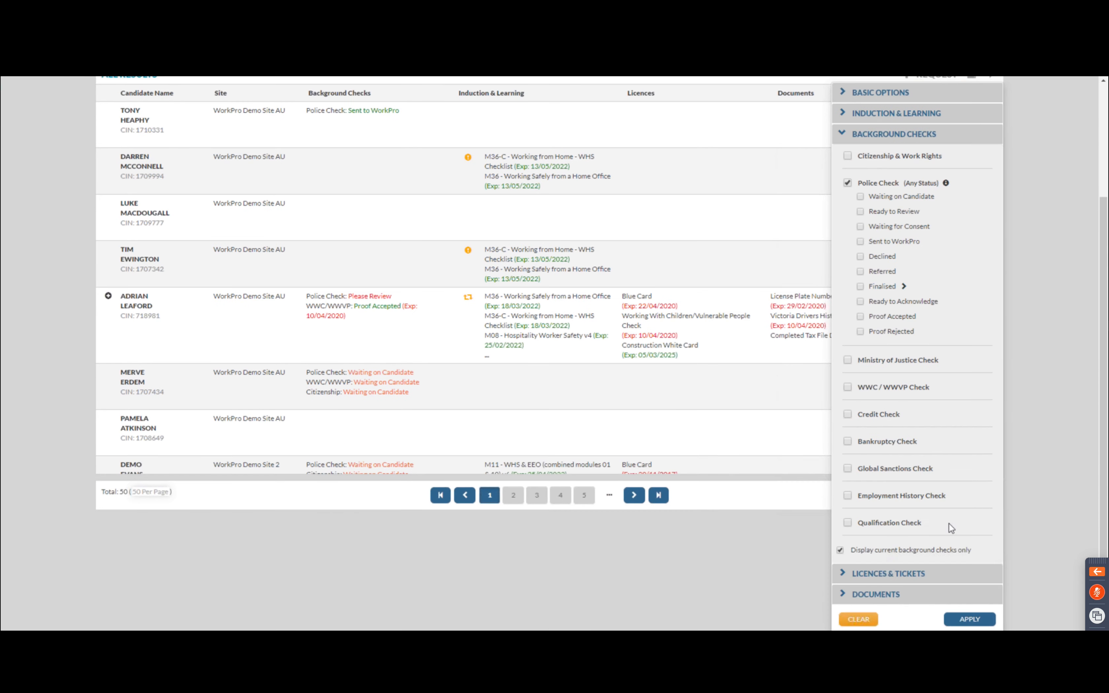
pyautogui.click(972, 619)
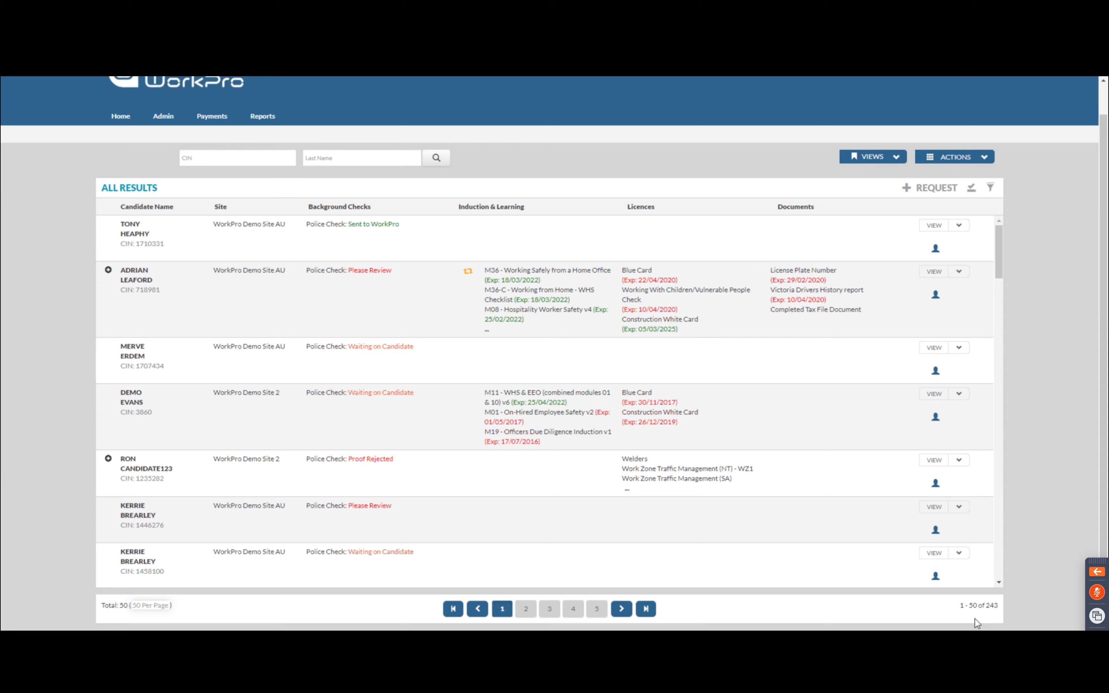
pyautogui.scroll(-6, 349, 328)
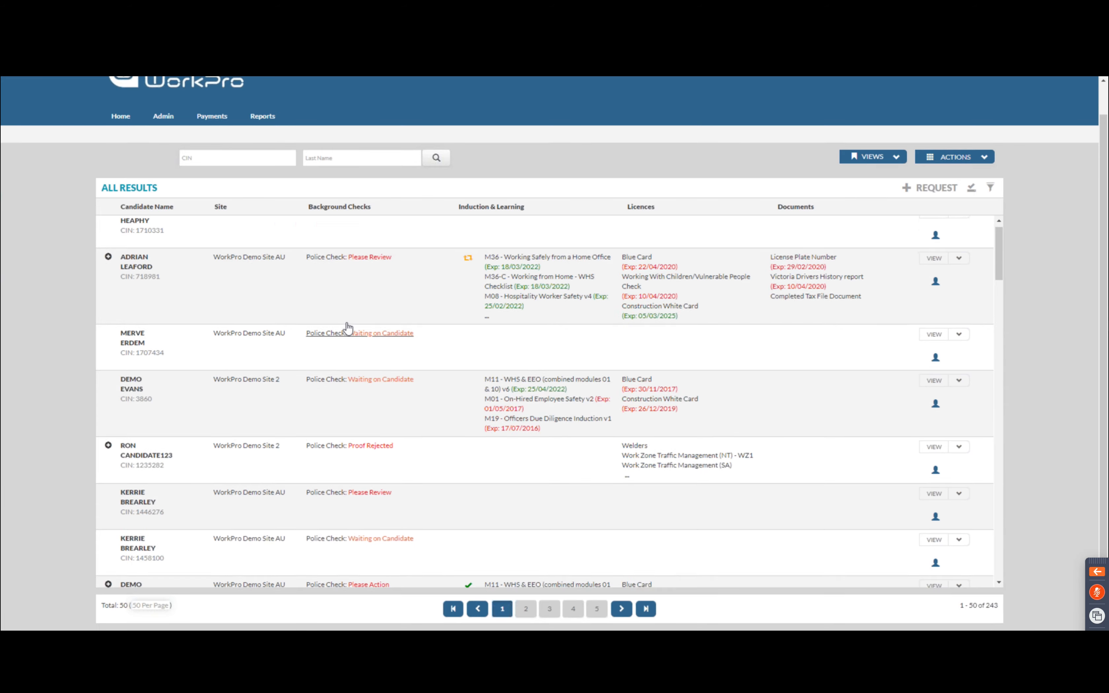
pyautogui.scroll(-5, 349, 328)
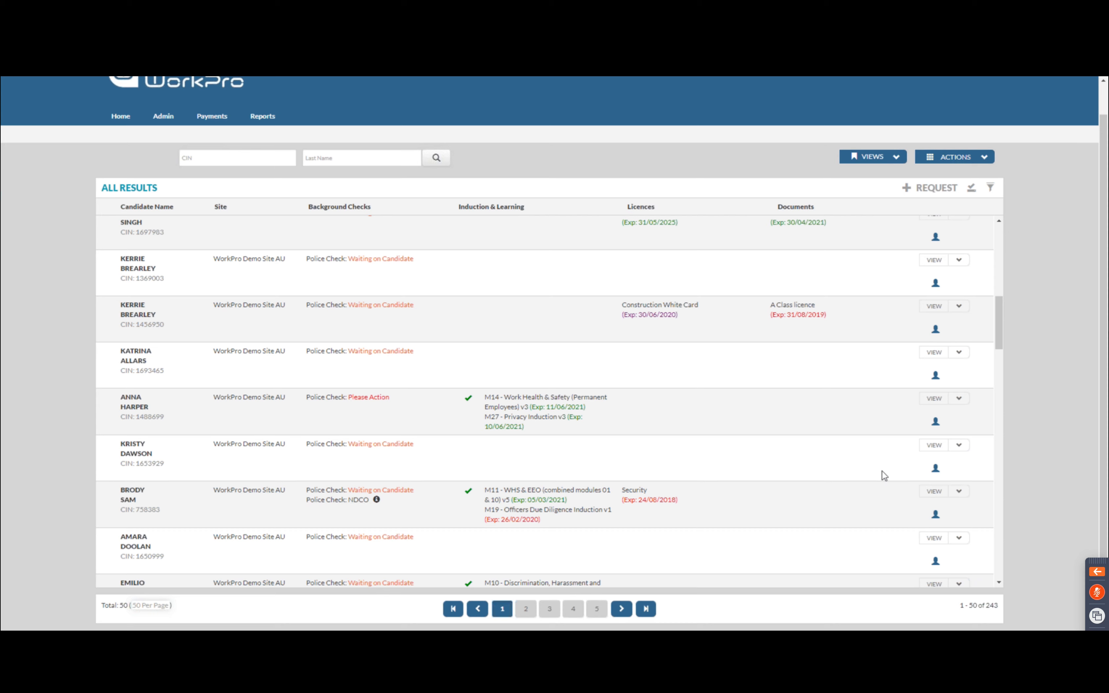
pyautogui.click(934, 493)
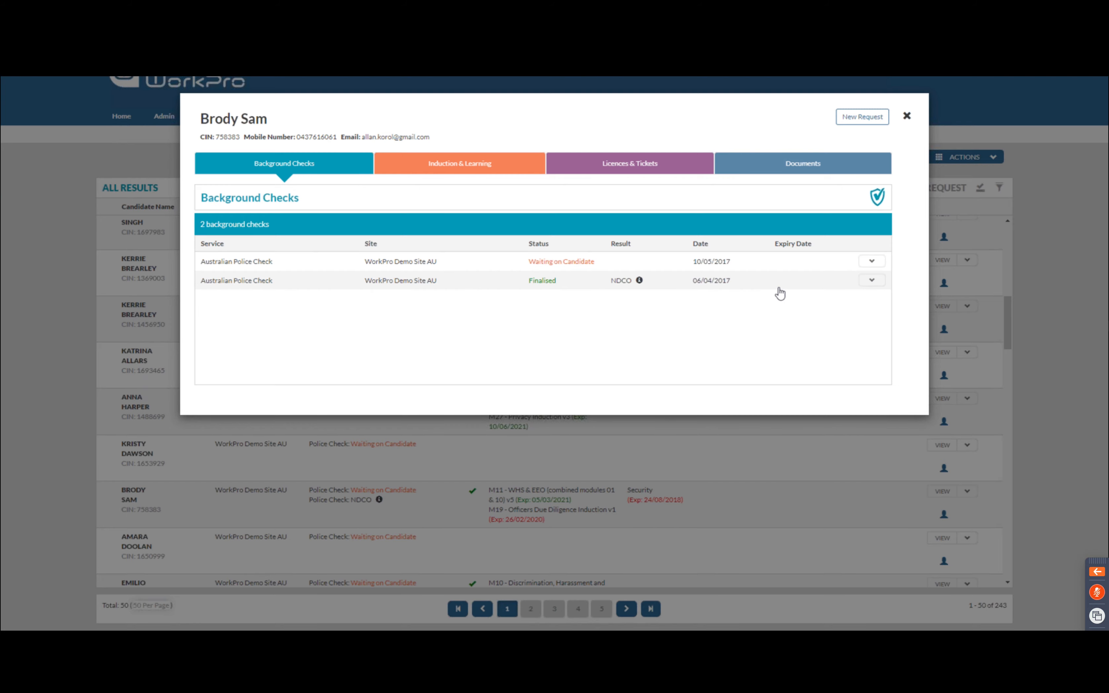
# Expand and close the options for the Finalised Police Check dated 06/04/2017
pyautogui.click(872, 280)
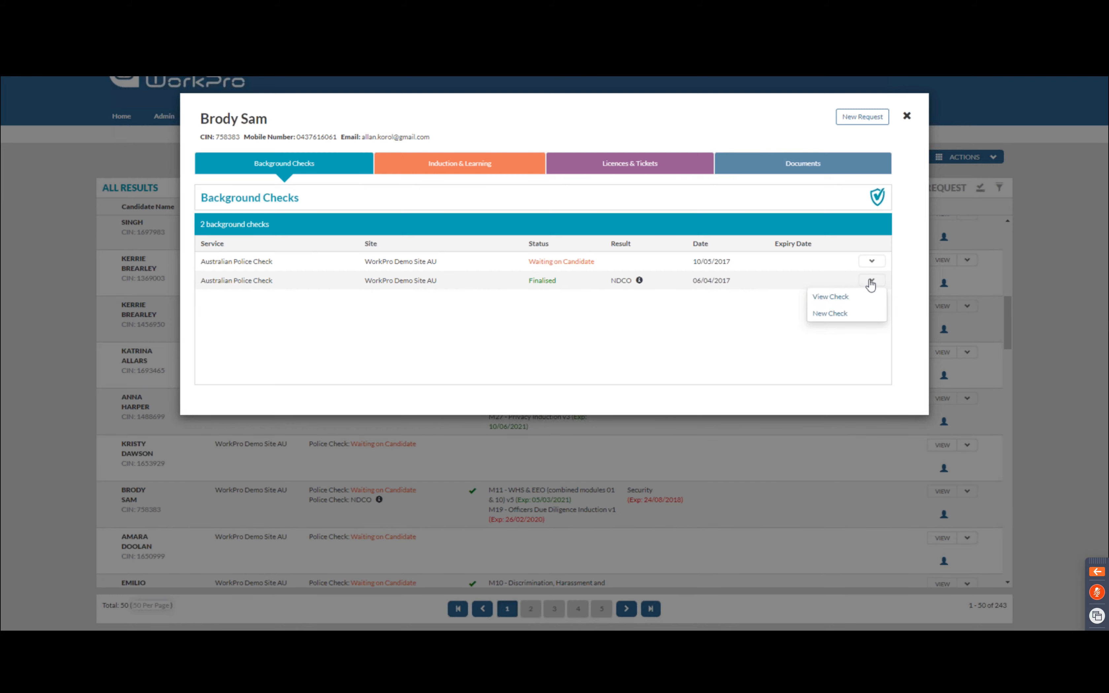
pyautogui.click(839, 298)
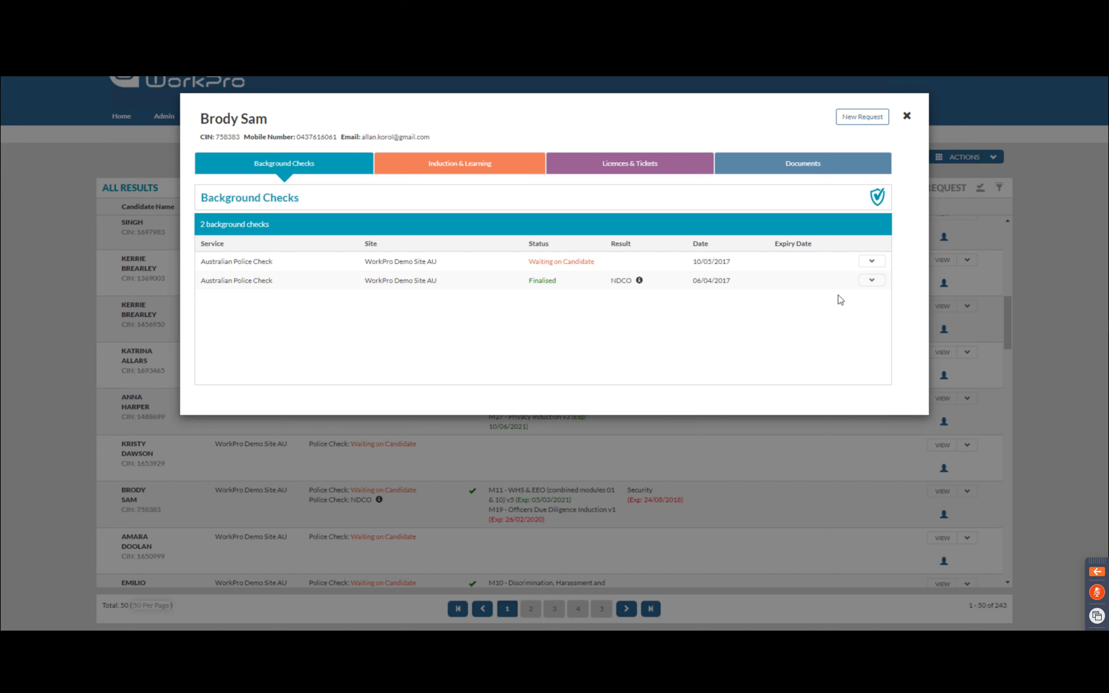